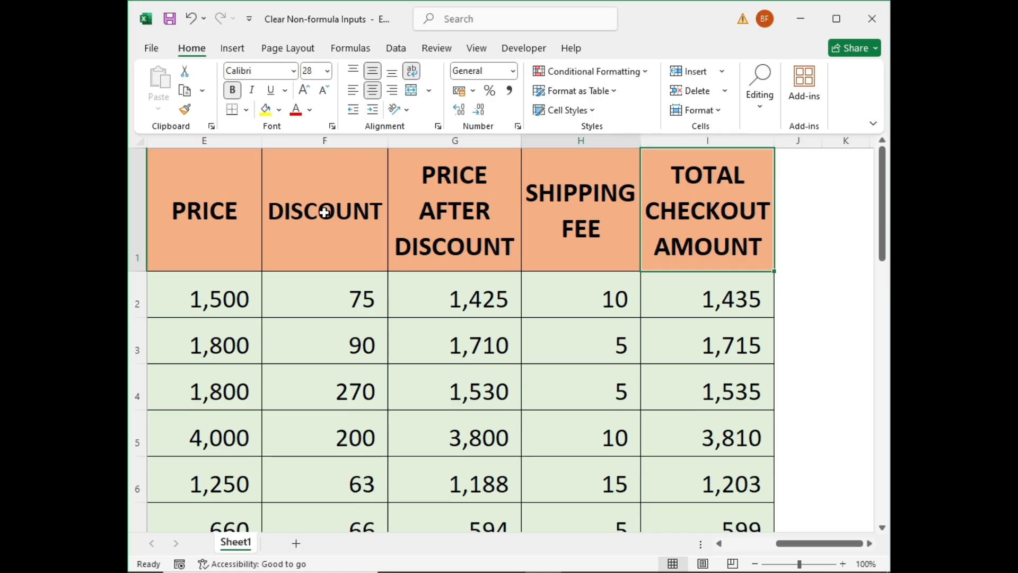
# Examine the Shorts row cell by cell, from the item name across to the total checkout amount
pyautogui.press('Down')
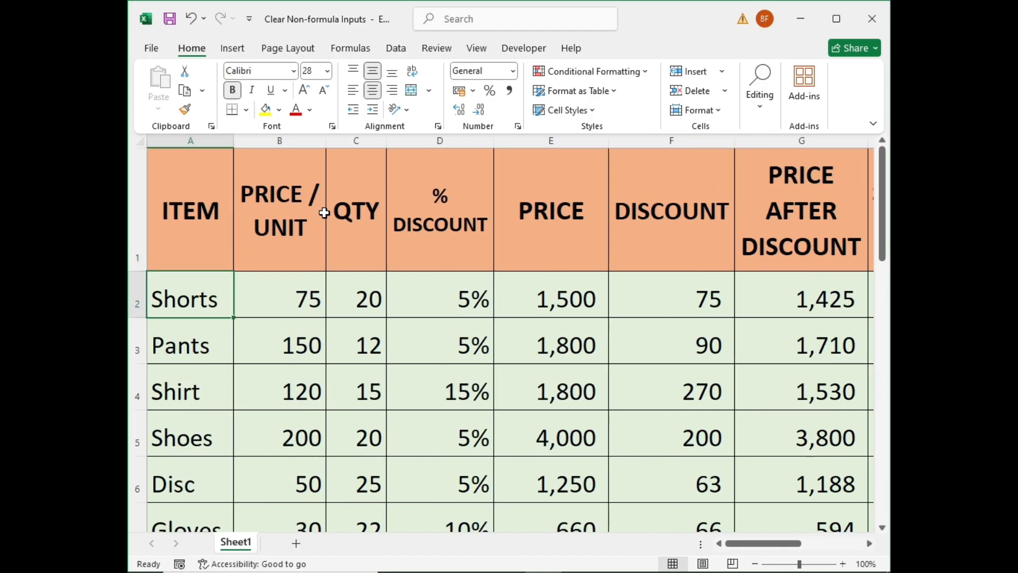
pyautogui.press('Right')
pyautogui.press('Right')
pyautogui.press('Right')
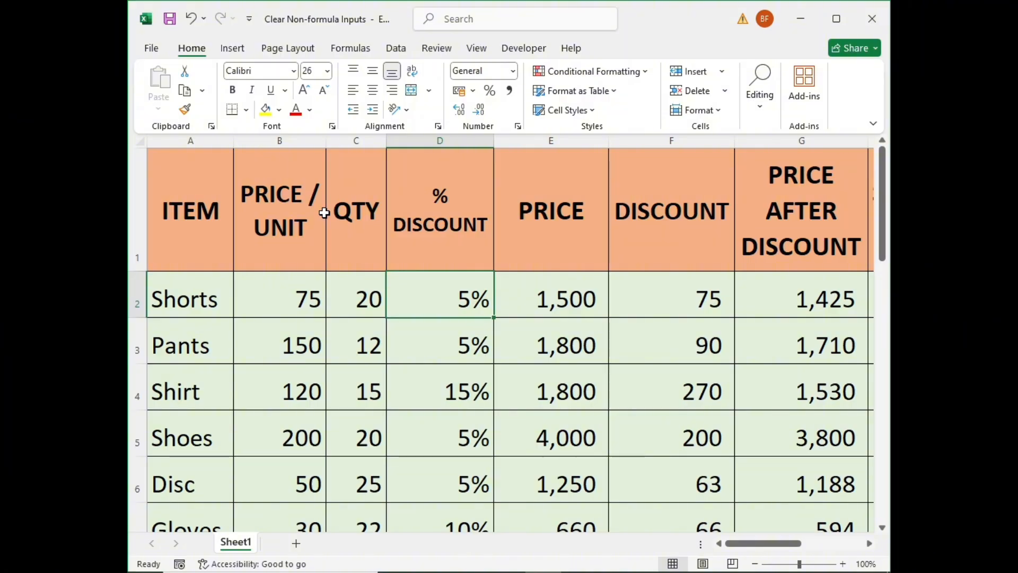
pyautogui.press('Right')
pyautogui.press('Right')
pyautogui.press('Right')
pyautogui.press('Right')
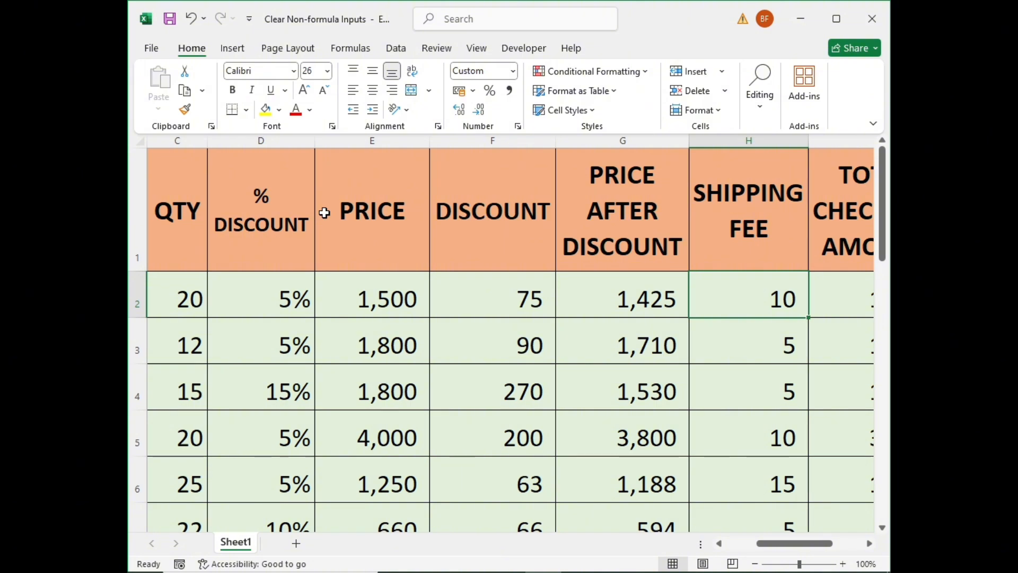
pyautogui.press('Right')
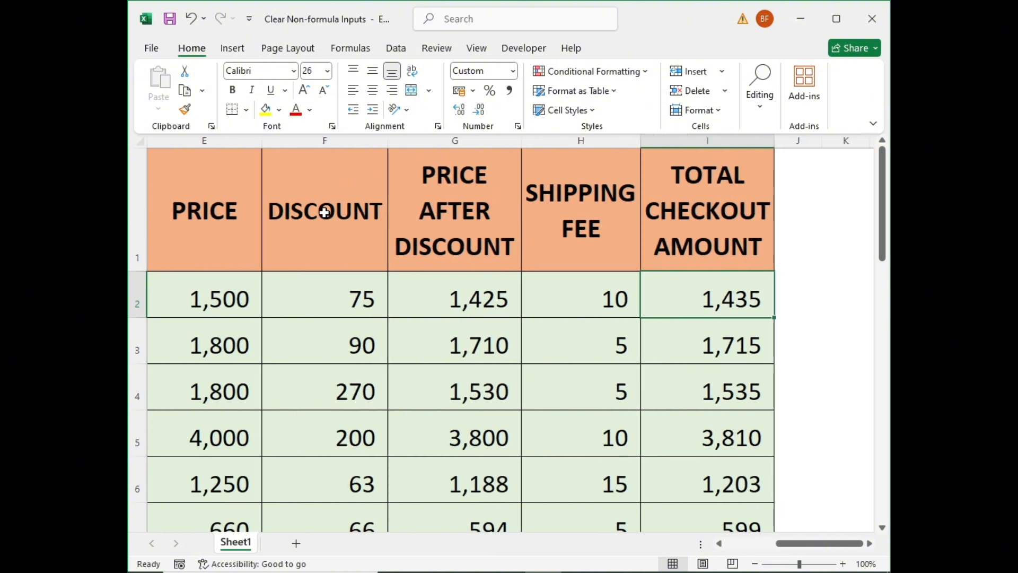
# Examine the item, price per unit, quantity and percent discount cells of the Shorts row
pyautogui.press('Left')
pyautogui.press('Left')
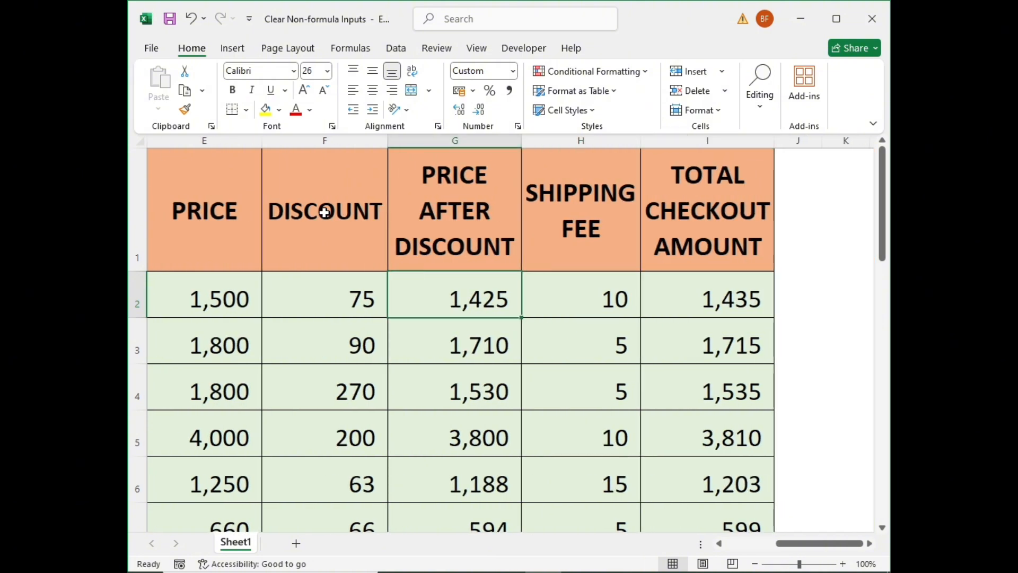
pyautogui.press('Left')
pyautogui.press('Left')
pyautogui.press('Left')
pyautogui.press('Left')
pyautogui.press('Left')
pyautogui.press('Left')
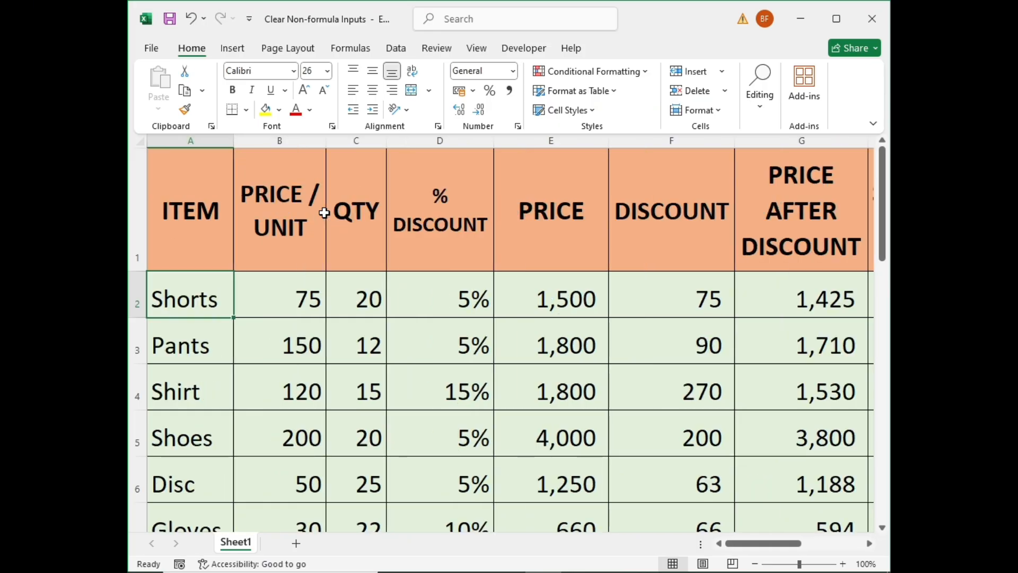
pyautogui.press('Right')
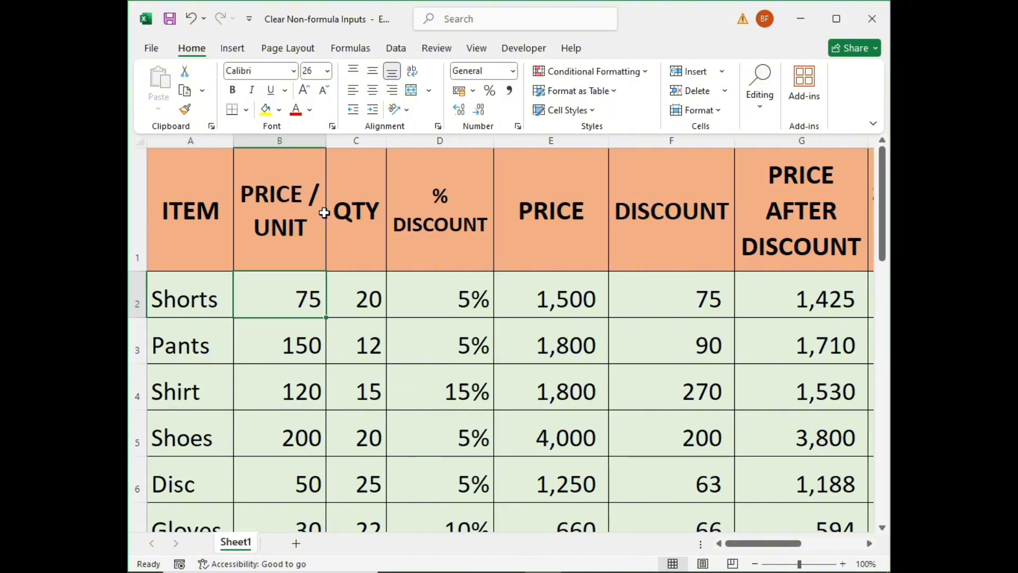
pyautogui.press('Right')
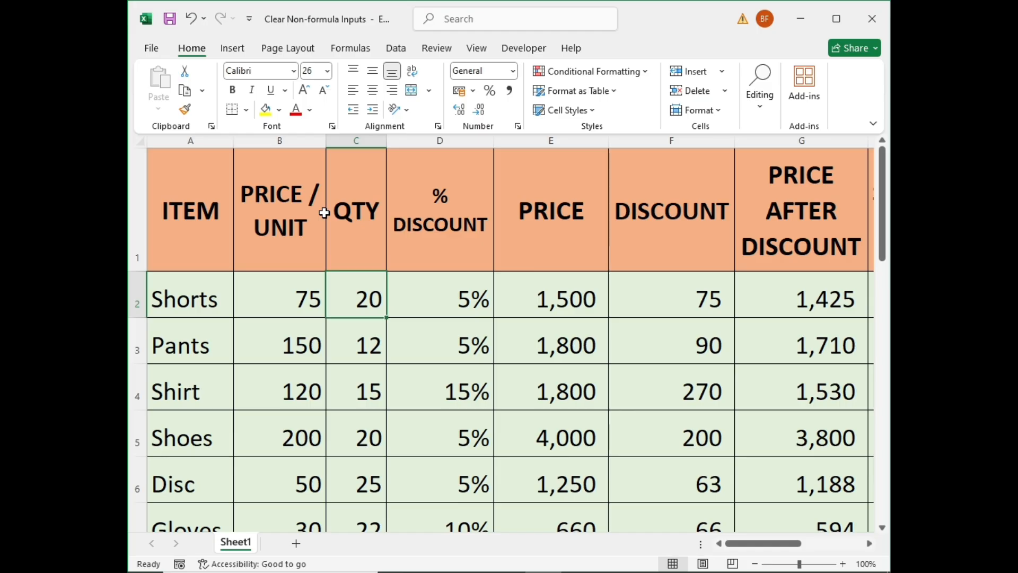
pyautogui.press('Right')
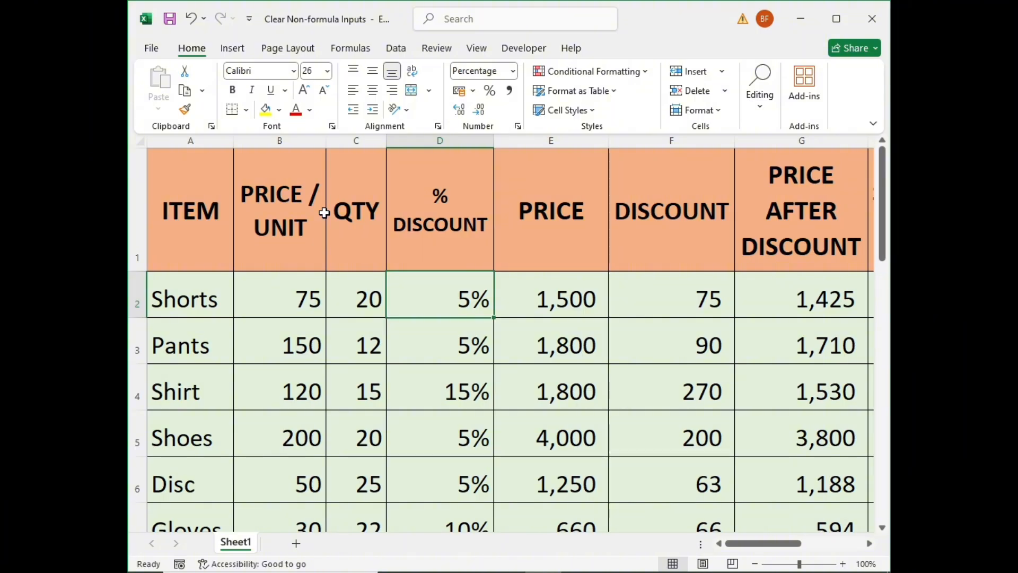
pyautogui.press('Left')
pyautogui.press('Left')
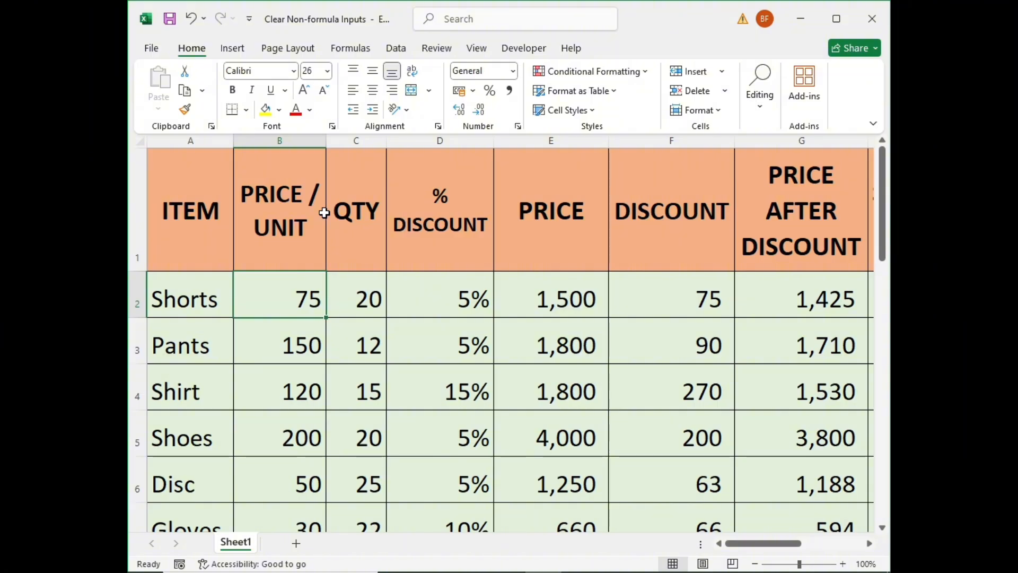
# Examine the discount, total checkout amount and shipping fee cells of the Shorts row, ending back at the item name
pyautogui.click(687, 301)
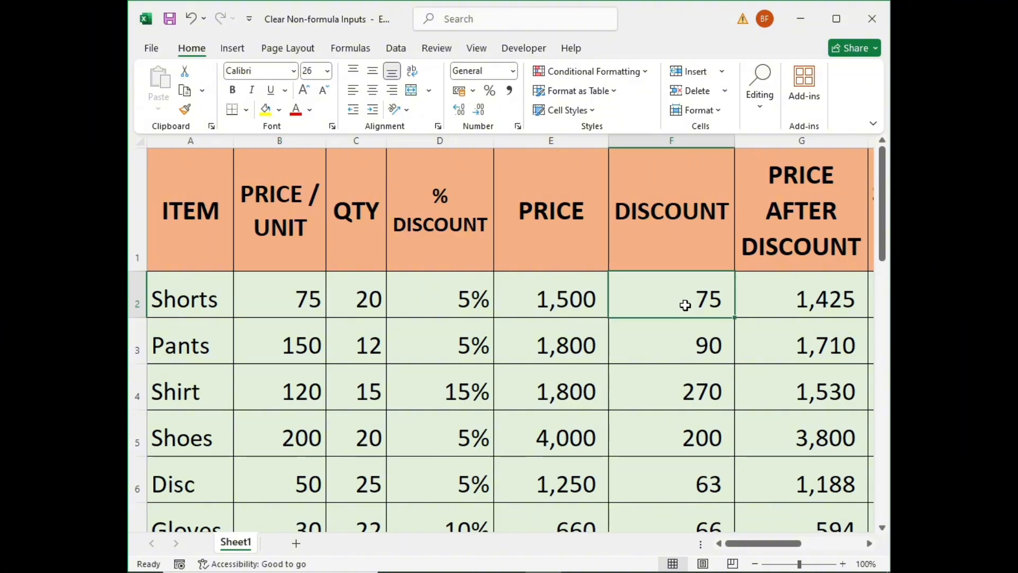
pyautogui.press('Right')
pyautogui.press('Right')
pyautogui.press('Right')
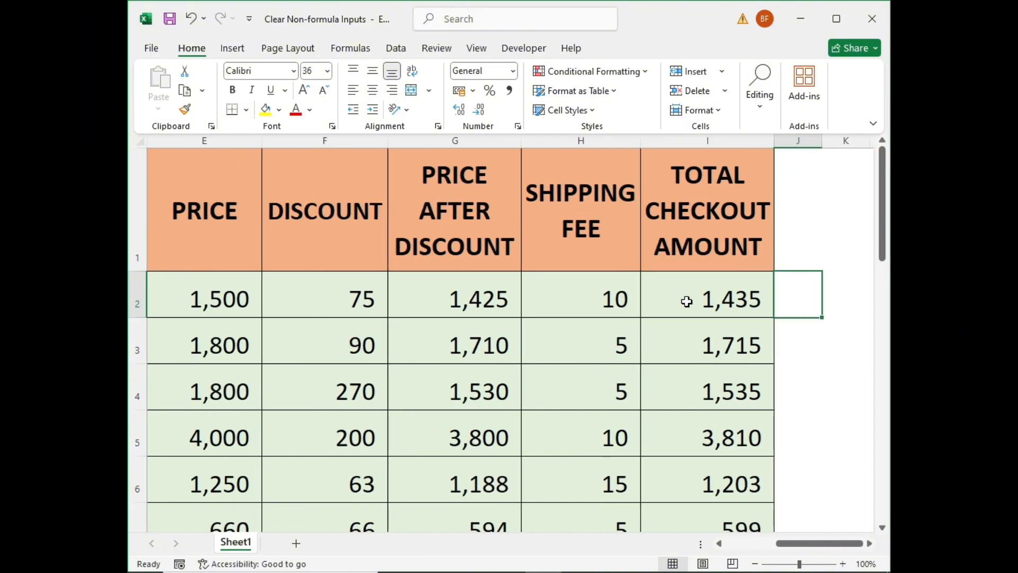
pyautogui.press('Left')
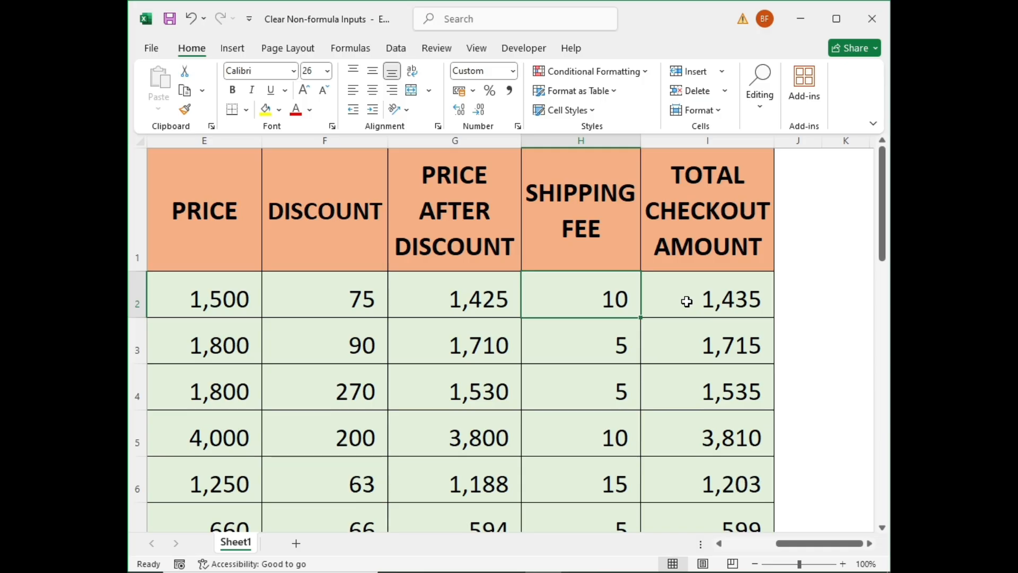
pyautogui.press('Left')
pyautogui.press('Left')
pyautogui.press('Left')
pyautogui.press('Left')
pyautogui.press('Left')
pyautogui.press('Left')
pyautogui.press('Left')
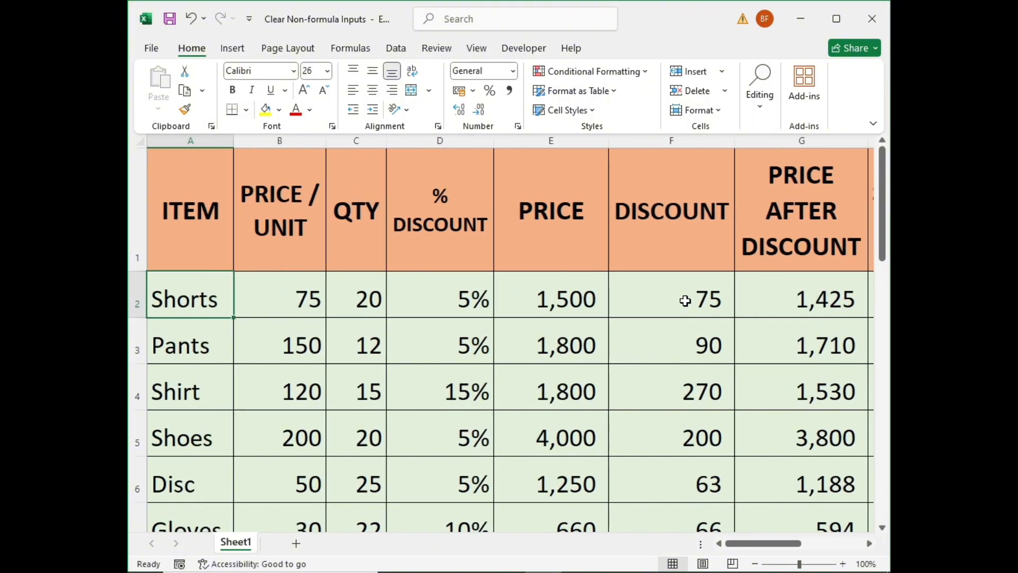
# Clear the Shorts row's contents from price per unit through total checkout amount, formulas included
pyautogui.press('Right')
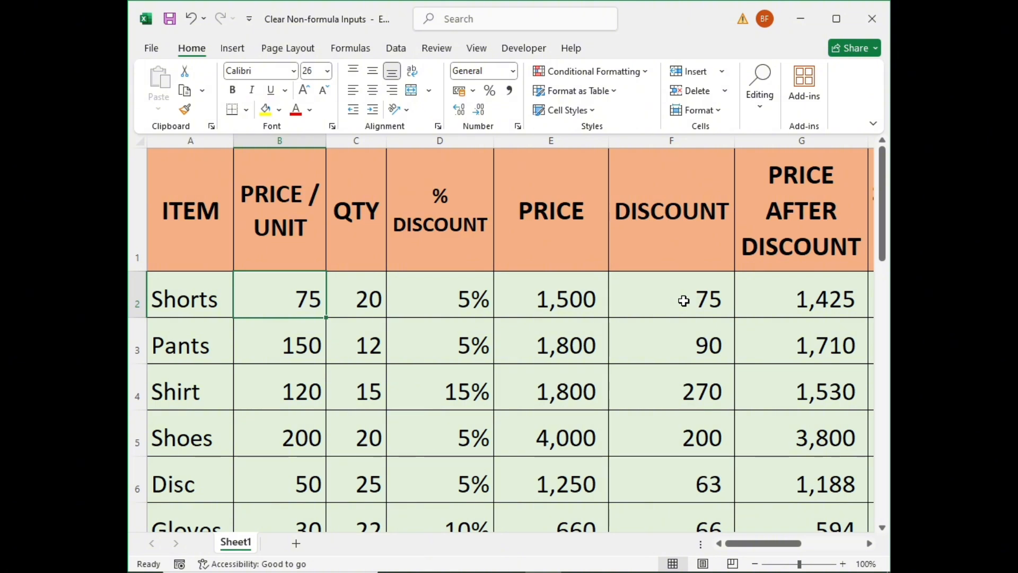
pyautogui.press('Right')
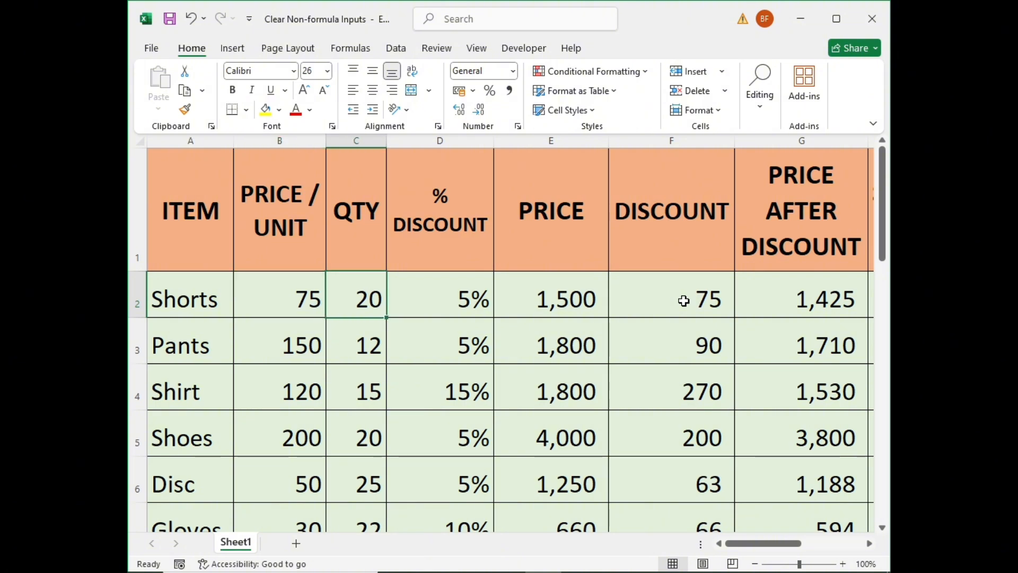
pyautogui.press('Left')
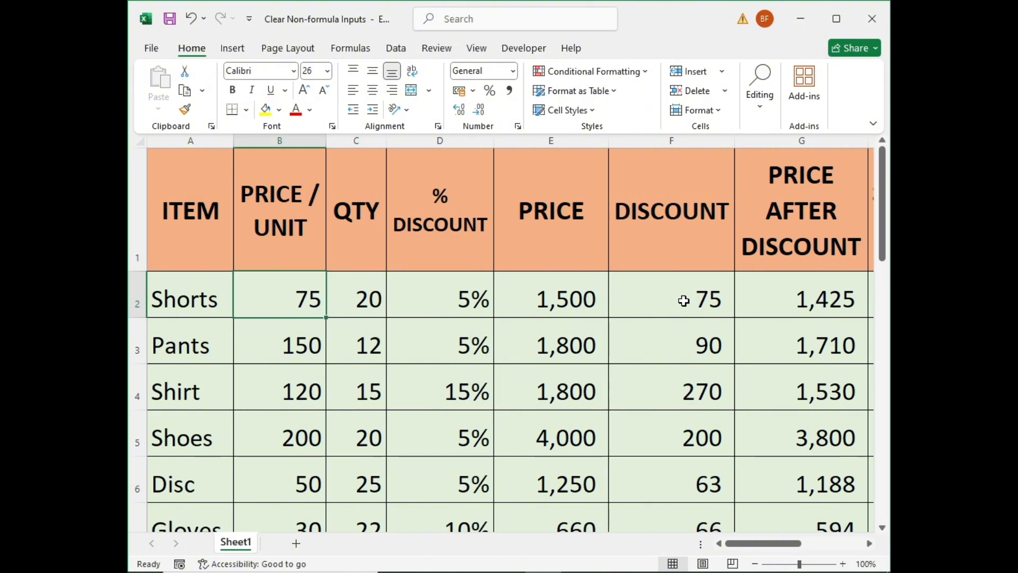
pyautogui.hotkey('shift', 'Right')
pyautogui.hotkey('shift', 'Right')
pyautogui.hotkey('shift', 'Right')
pyautogui.hotkey('shift', 'Right')
pyautogui.hotkey('shift', 'Right')
pyautogui.hotkey('shift', 'Right')
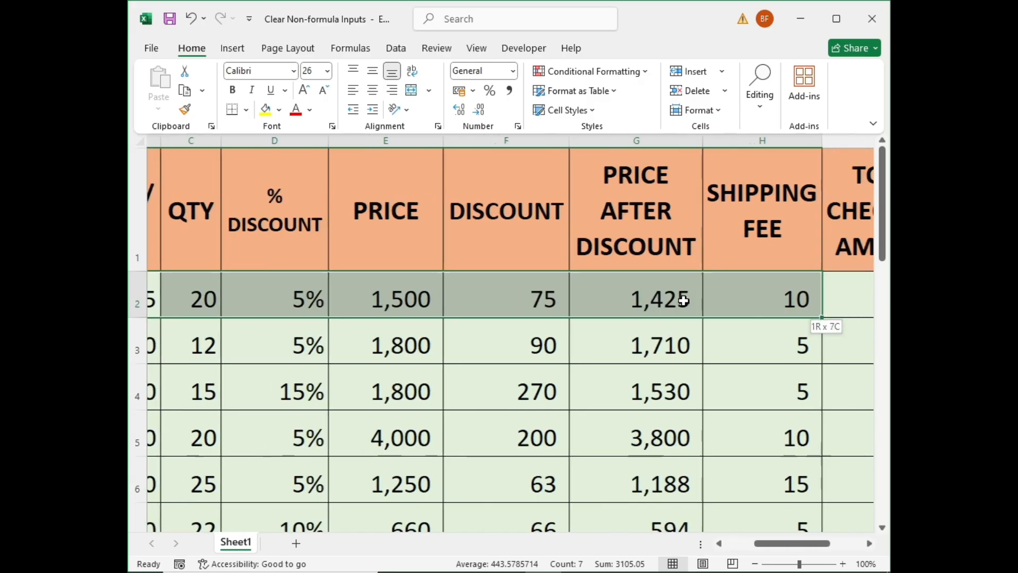
pyautogui.hotkey('shift', 'Right')
pyautogui.hotkey('shift', 'Right')
pyautogui.hotkey('shift', 'Right')
pyautogui.hotkey('shift', 'Left')
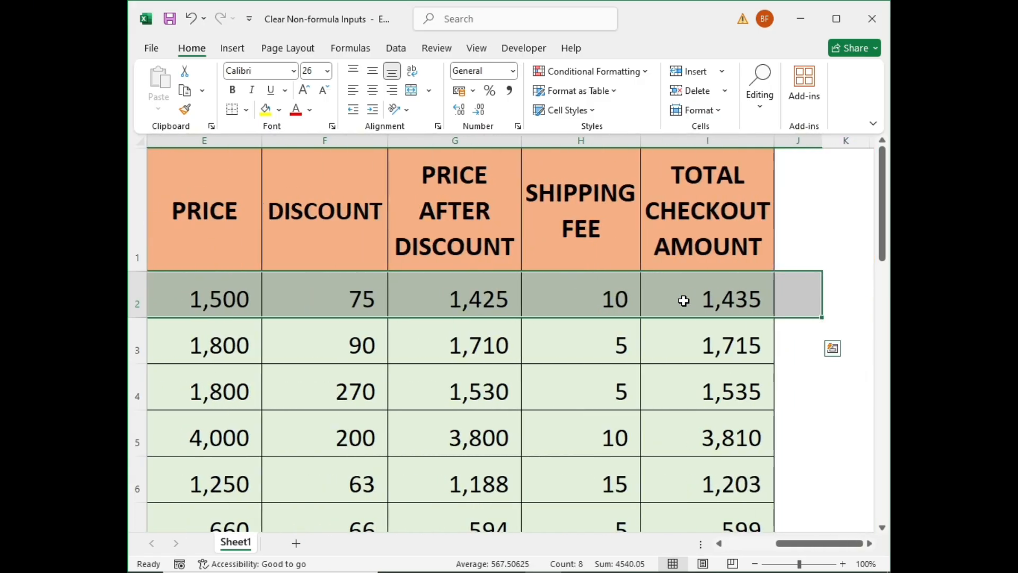
pyautogui.press('Delete')
# Check the emptied cells of the Shorts row from price per unit across to the end of the table
pyautogui.press('Left')
pyautogui.press('Right')
pyautogui.press('Right')
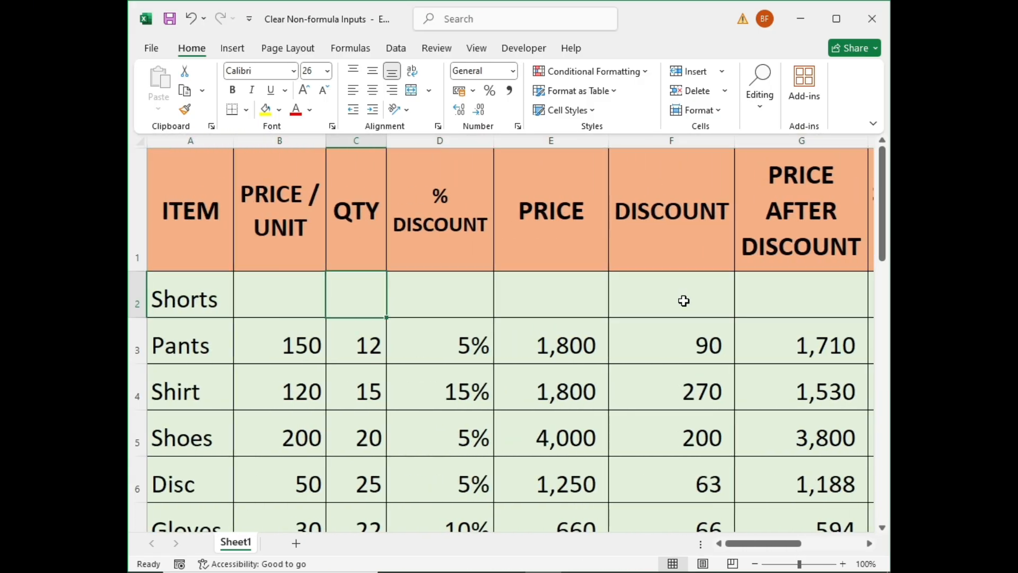
pyautogui.press('Right')
pyautogui.press('Right')
pyautogui.press('Right')
pyautogui.press('Right')
pyautogui.press('Right')
pyautogui.press('Right')
pyautogui.press('Right')
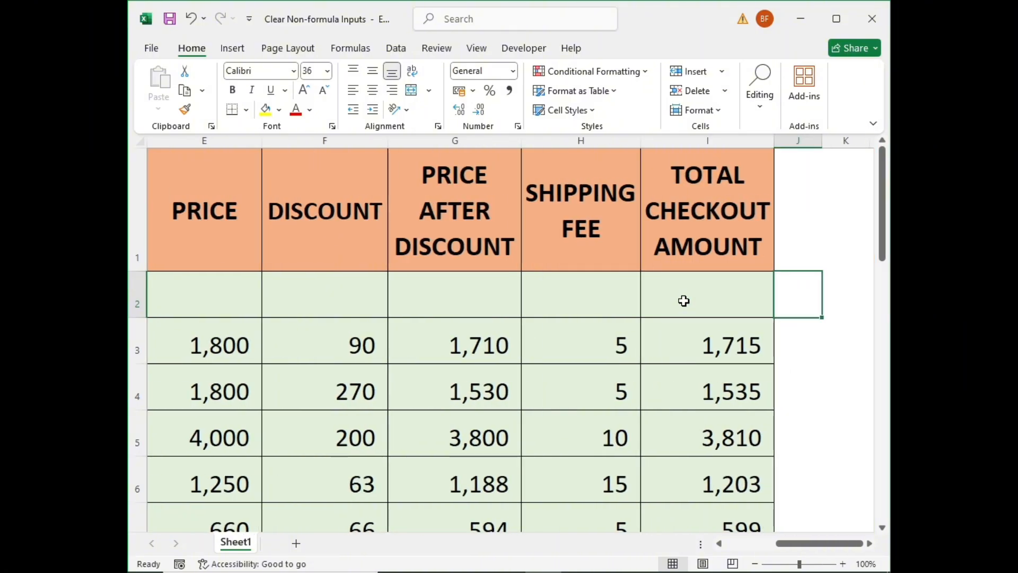
# Review the emptied Shorts row backwards, from the total checkout amount to the item name
pyautogui.press('Left')
pyautogui.press('Left')
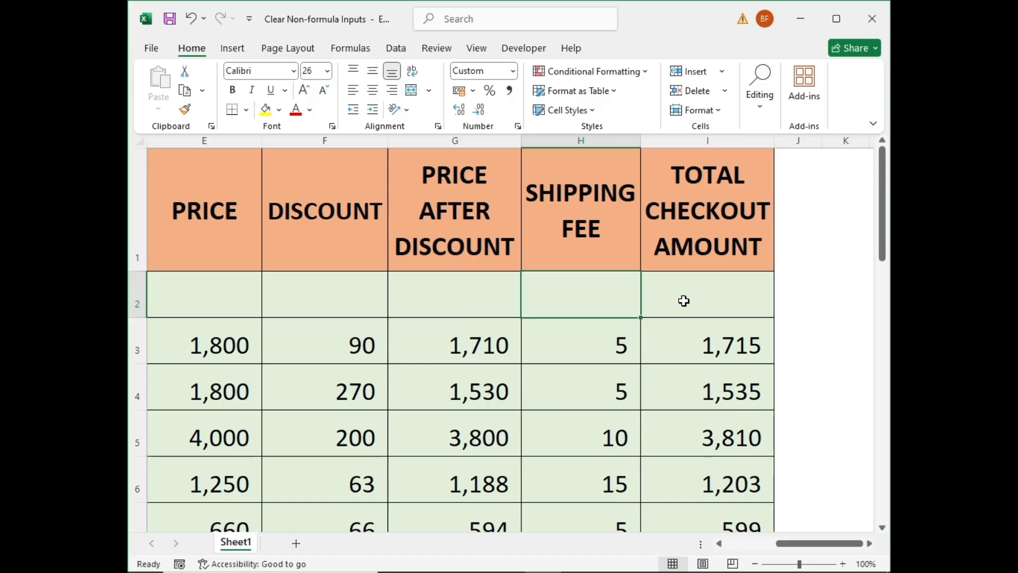
pyautogui.press('Left')
pyautogui.press('Left')
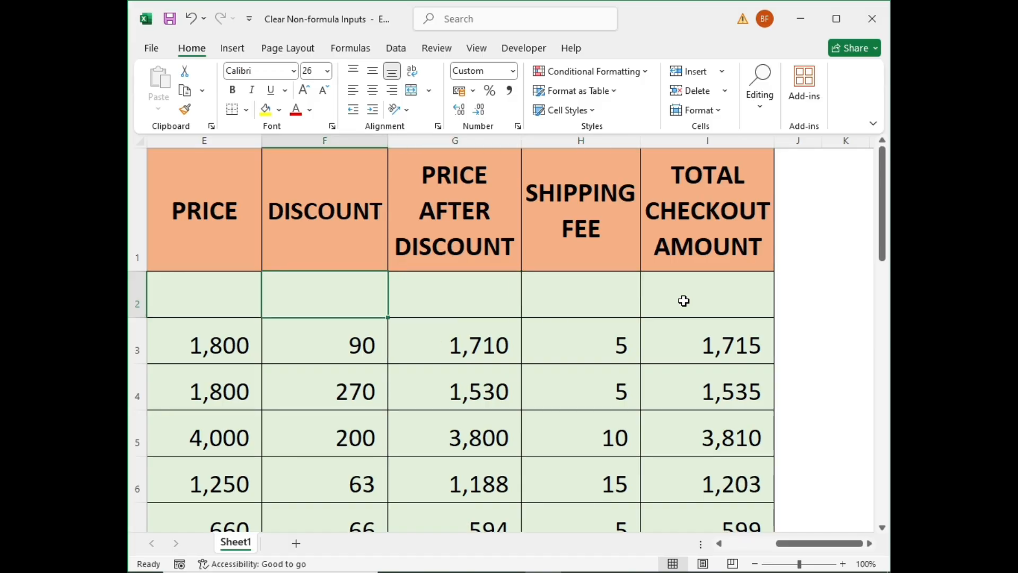
pyautogui.press('Left')
pyautogui.press('Left')
pyautogui.press('Left')
pyautogui.press('Left')
pyautogui.press('Left')
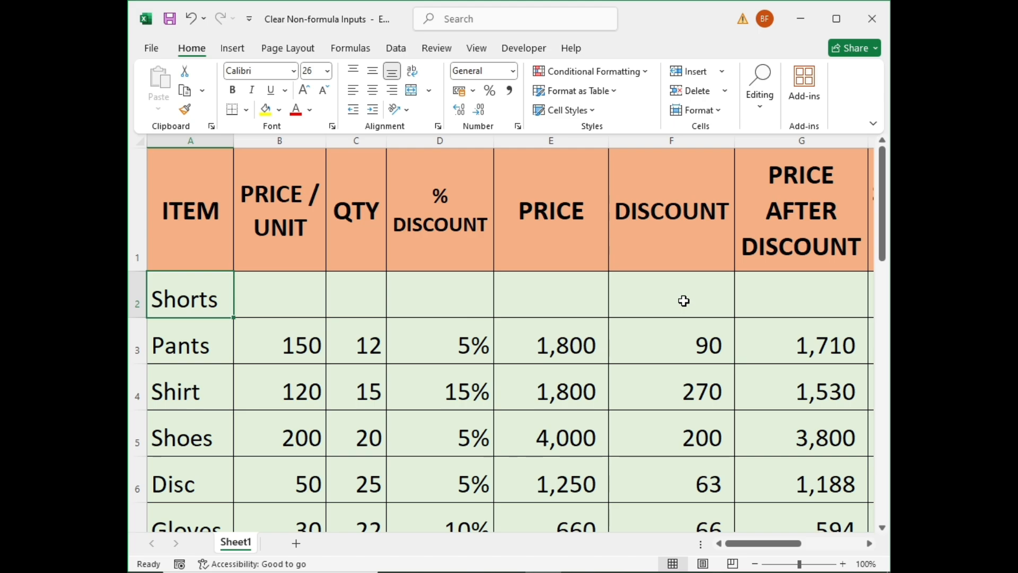
# Recheck the Shorts row's emptied input and formula cells between price per unit and shipping fee
pyautogui.press('Right')
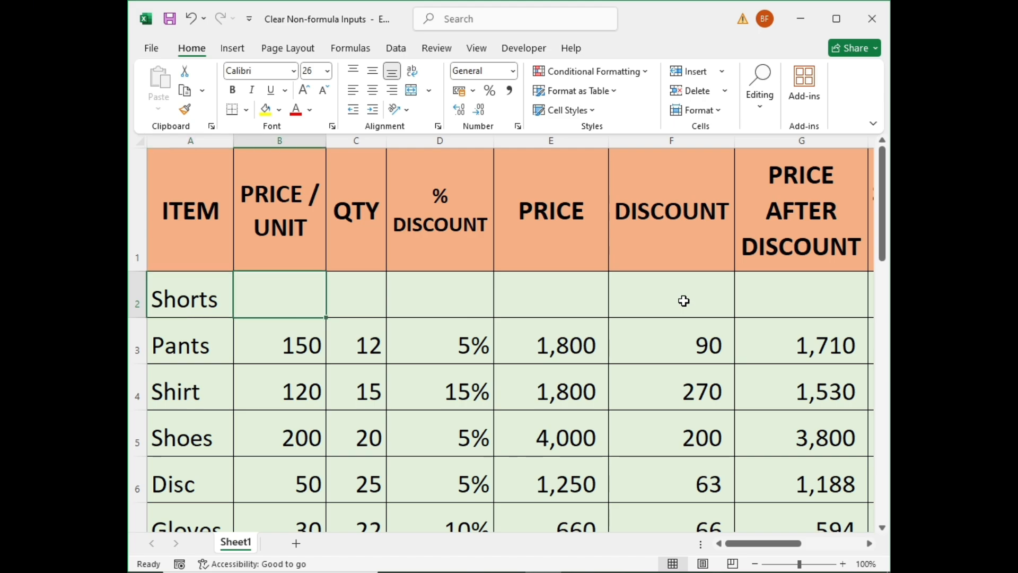
pyautogui.press('Right')
pyautogui.press('Right')
pyautogui.press('Right')
pyautogui.press('Right')
pyautogui.press('Right')
pyautogui.press('Right')
pyautogui.press('Right')
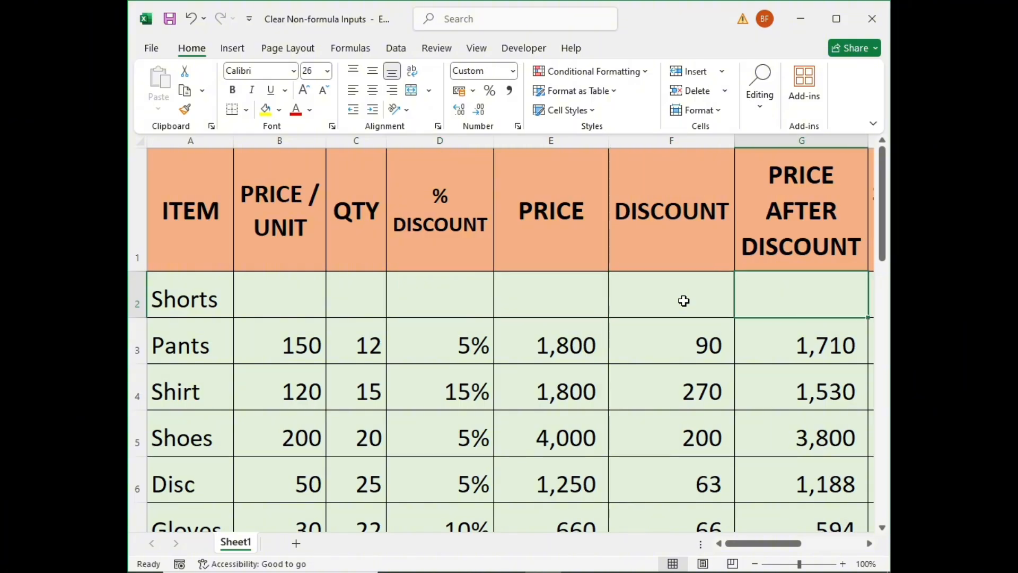
pyautogui.press('Left')
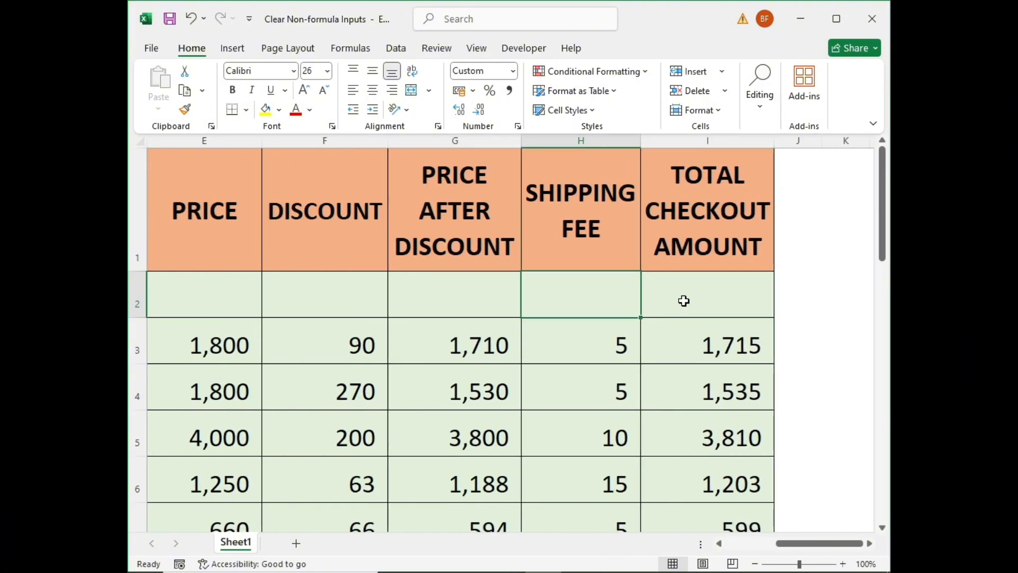
pyautogui.press('Left')
pyautogui.press('Left')
pyautogui.press('Left')
pyautogui.press('Left')
pyautogui.press('Left')
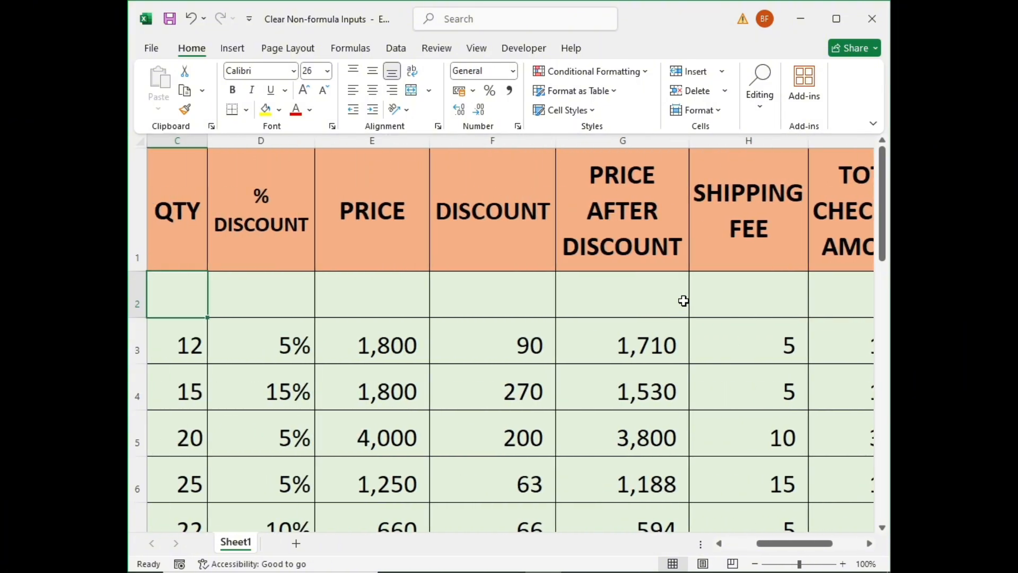
# Undo the clearing of the Shorts row
pyautogui.press('Left')
pyautogui.press('Left')
pyautogui.press('Right')
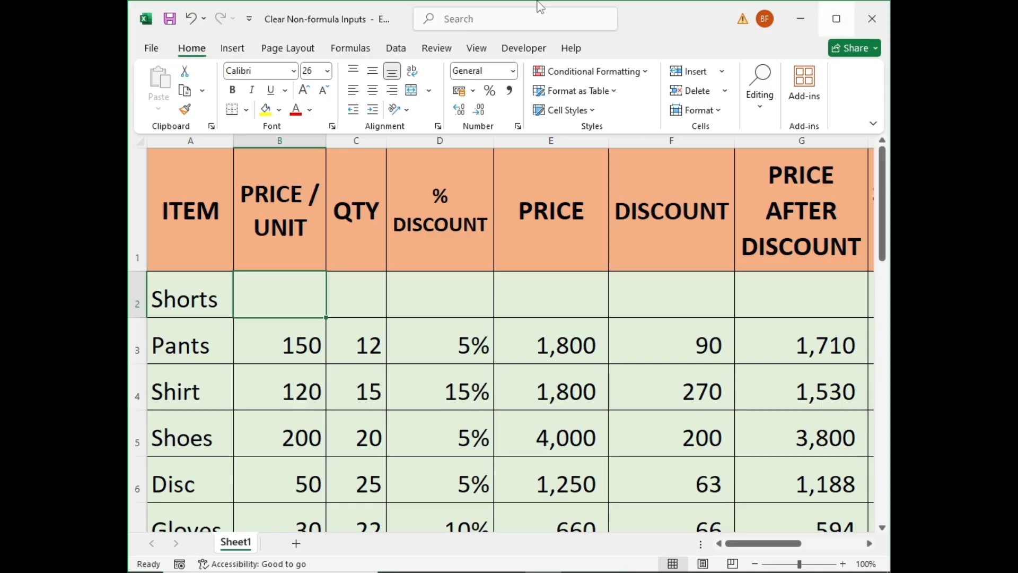
pyautogui.click(187, 17)
# Inspect the formula behind the Shorts row's price in E2, leaving it as it is
pyautogui.click(363, 295)
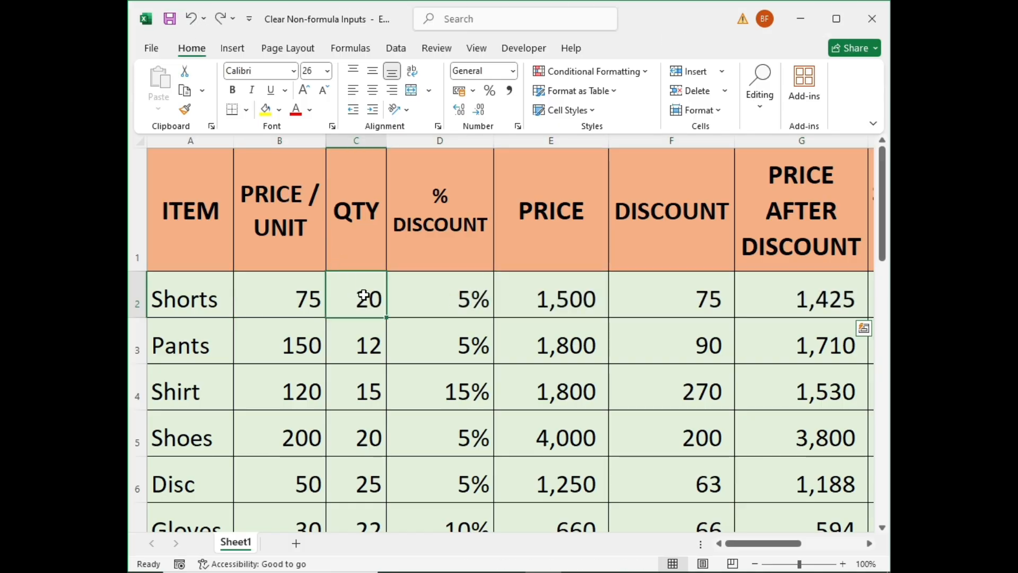
pyautogui.press('Right')
pyautogui.press('Right')
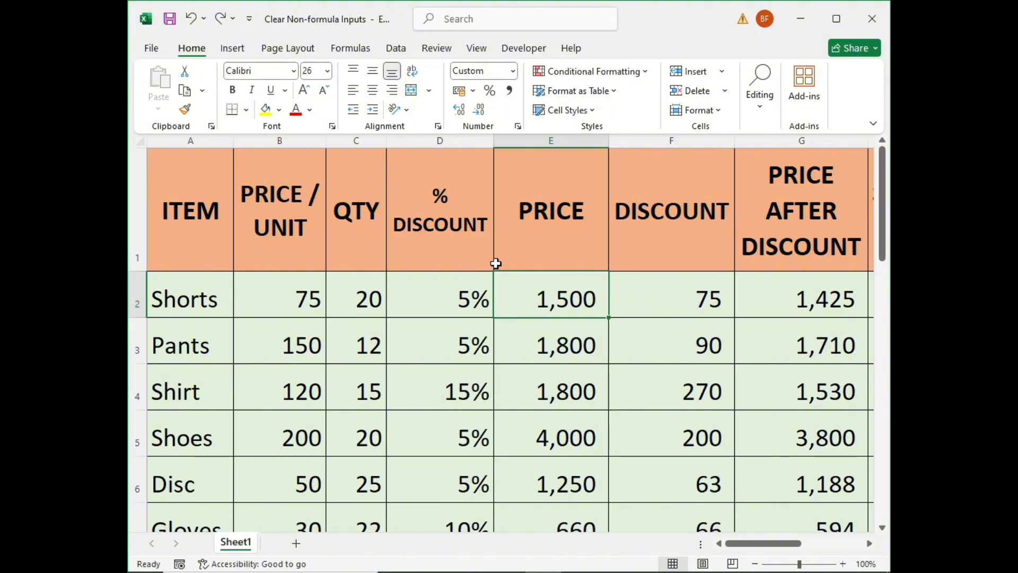
pyautogui.press('F2')
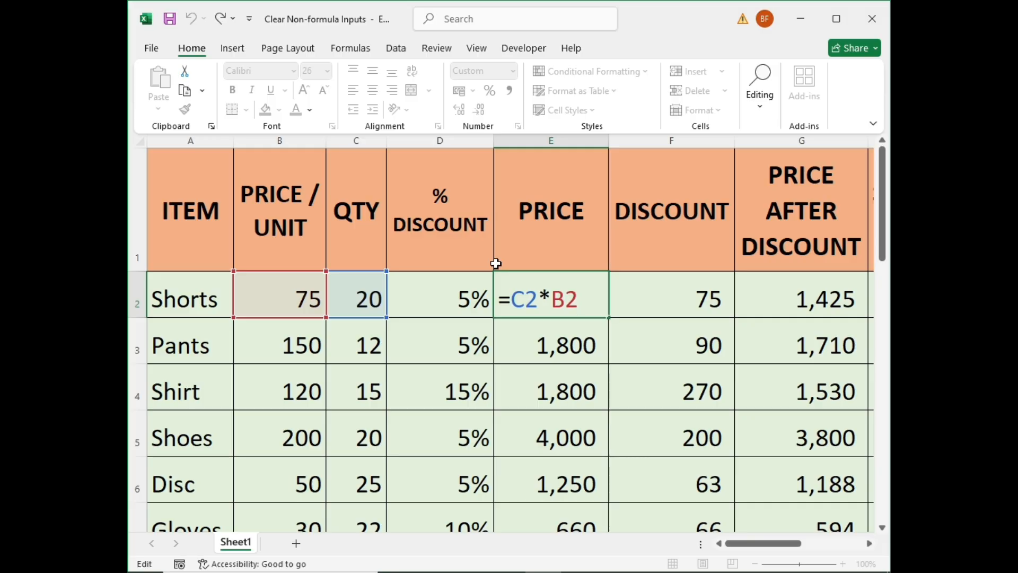
pyautogui.hotkey('ctrl', 'Return')
# Inspect the formula behind the Shorts row's discount in F2, leaving it as it is
pyautogui.press('Right')
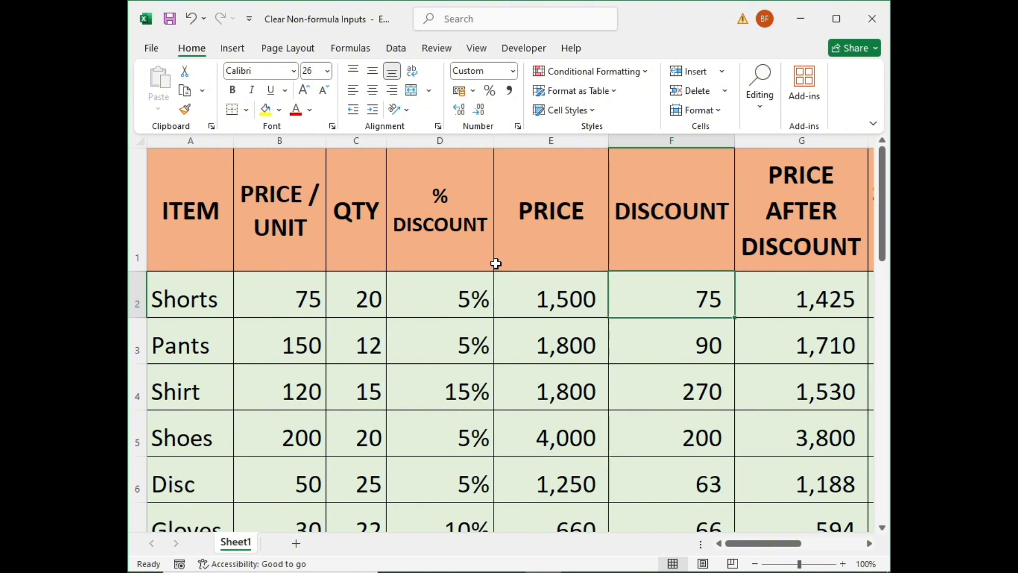
pyautogui.press('F2')
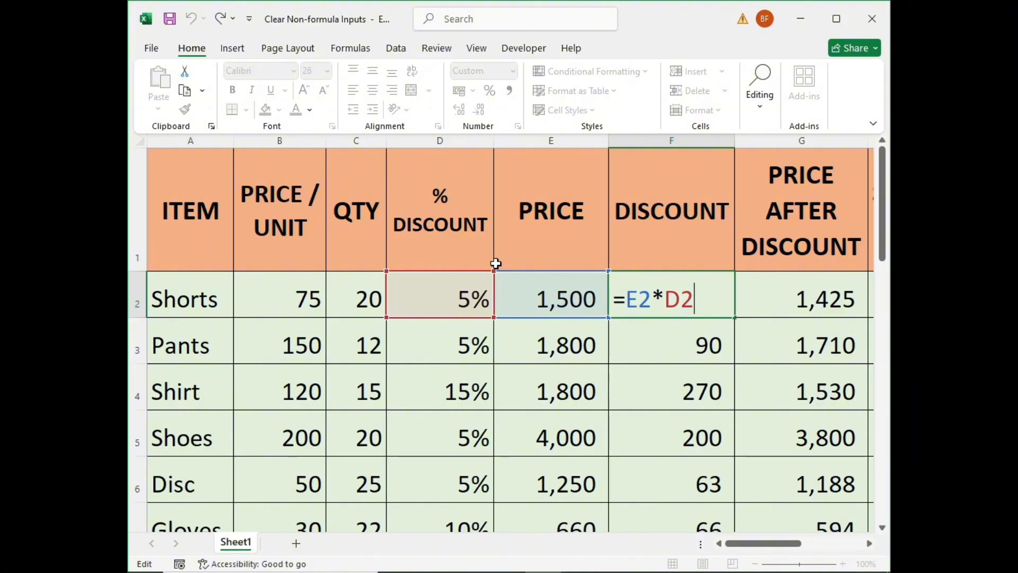
pyautogui.hotkey('ctrl', 'Return')
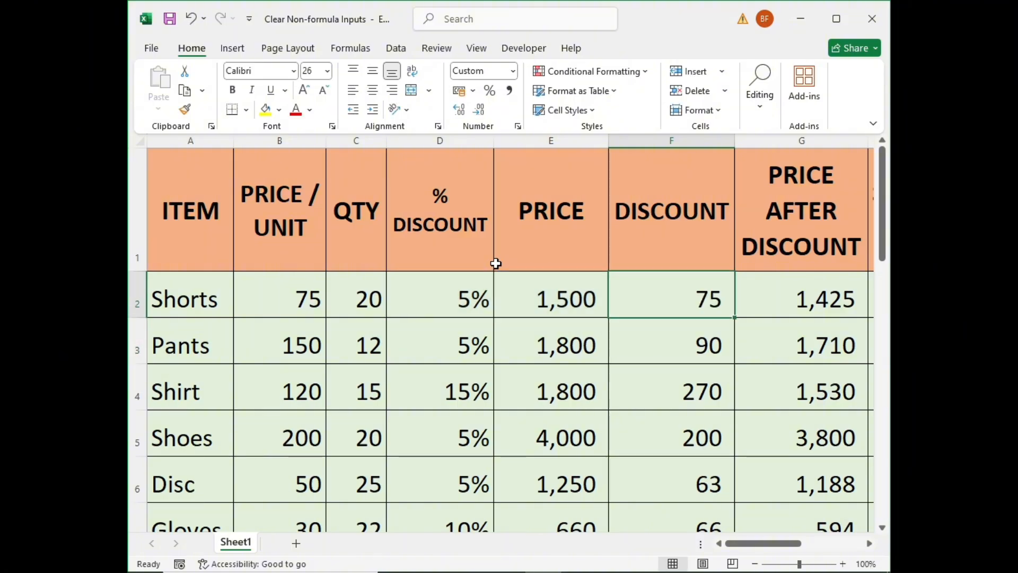
# Inspect the formula behind the Shorts row's price after discount in G2, leaving it as it is
pyautogui.press('Right')
pyautogui.hscroll(2, 496, 264)
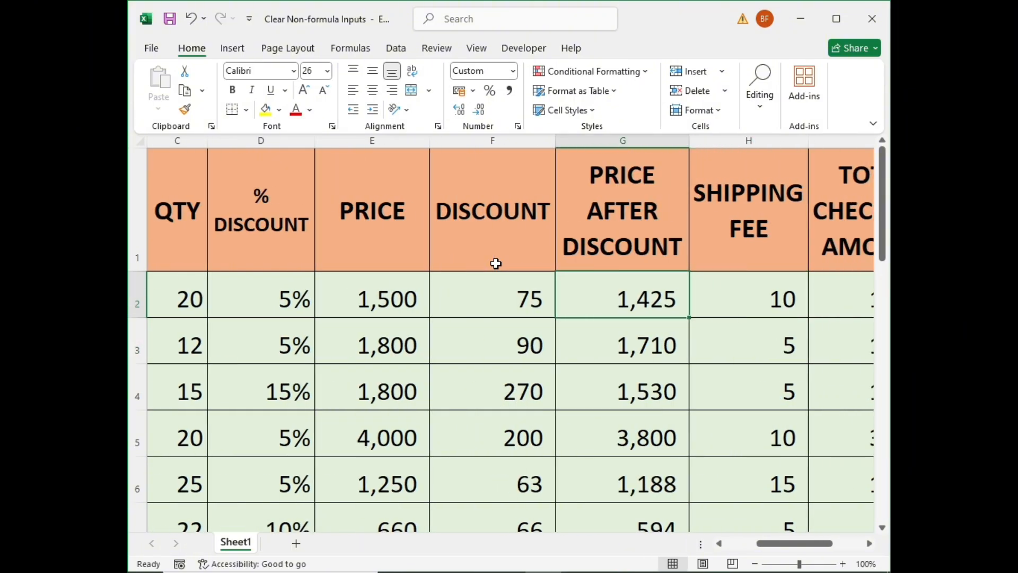
pyautogui.press('F2')
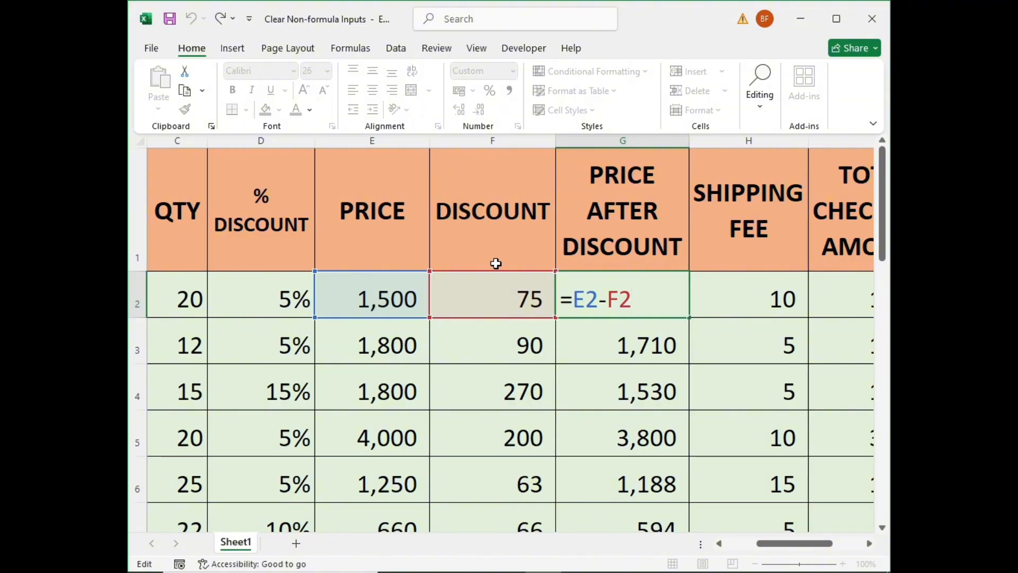
pyautogui.press('Return')
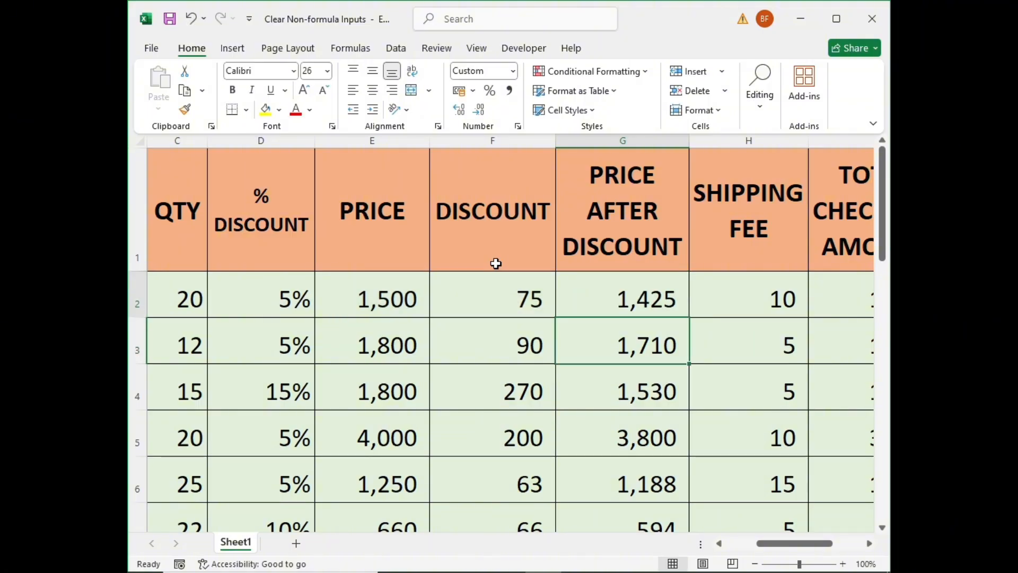
pyautogui.press('Up')
# Inspect the formula behind the Shorts row's total checkout amount in I2, leaving it as it is
pyautogui.press('Right')
pyautogui.press('Right')
pyautogui.press('Left')
pyautogui.press('Right')
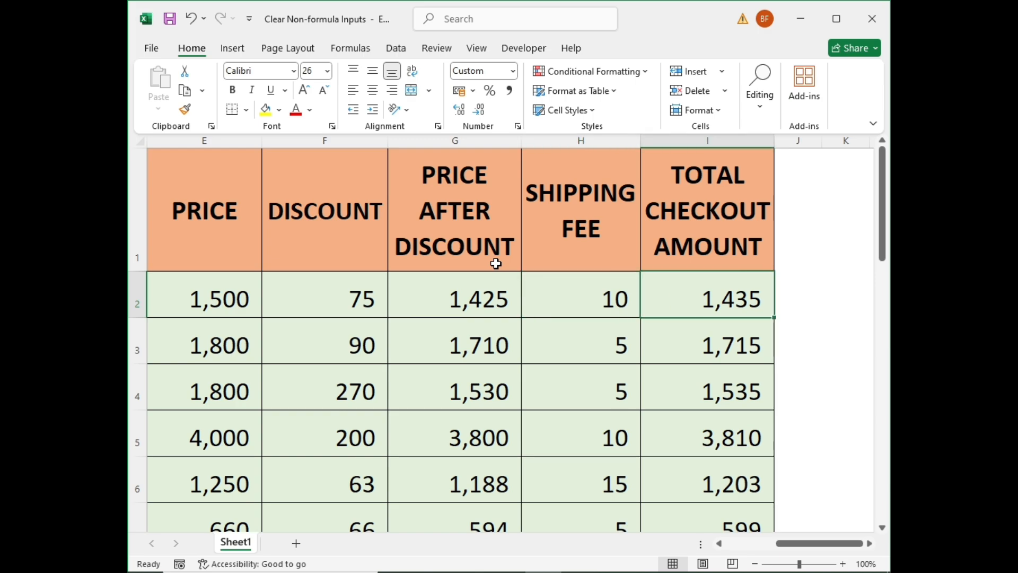
pyautogui.press('Left')
pyautogui.press('Right')
pyautogui.press('F2')
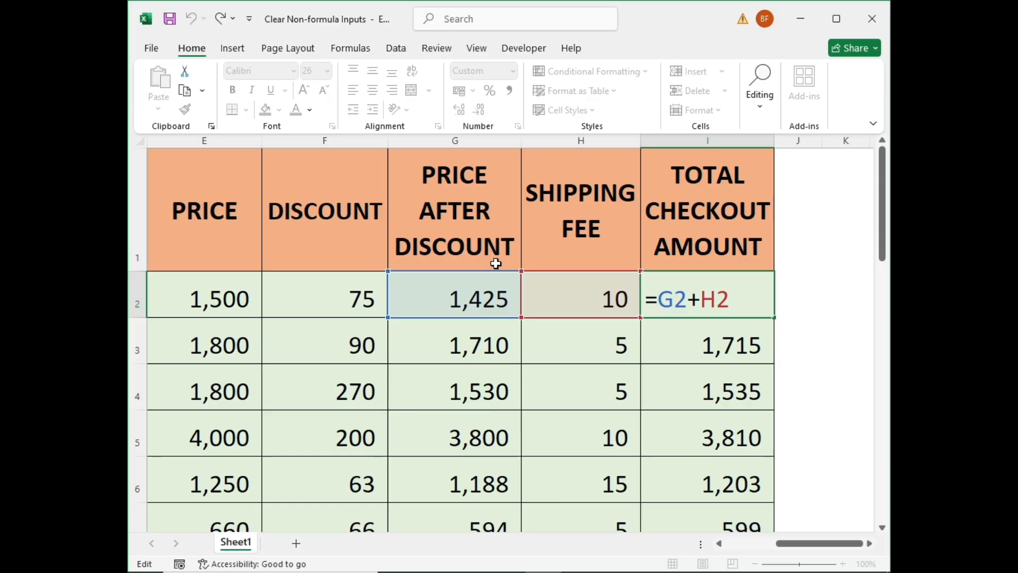
pyautogui.press('Return')
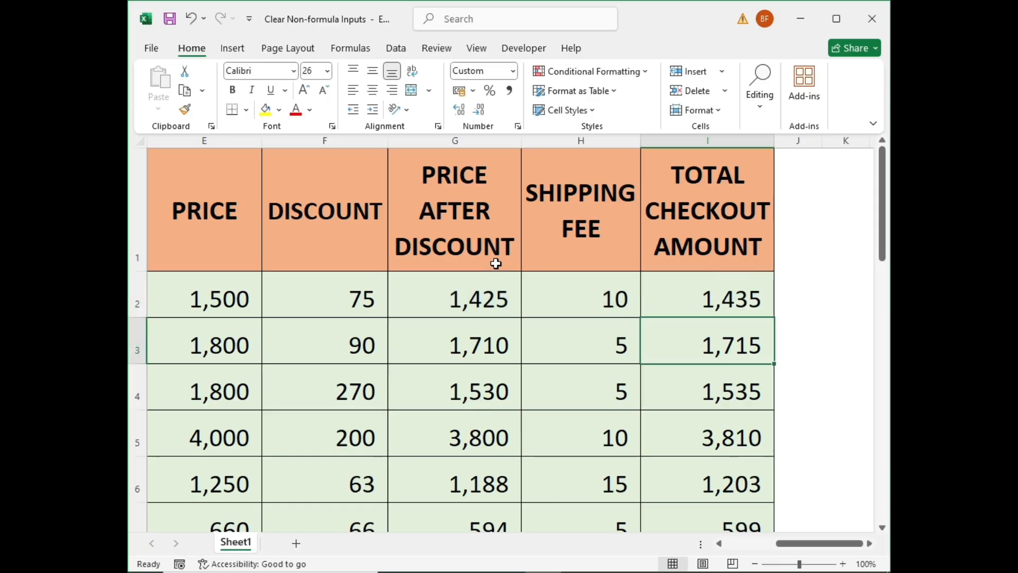
pyautogui.press('Up')
# Clear all contents of B2:I4, covering price per unit through total checkout amount for Shorts, Pants and Shirt
pyautogui.press('Left')
pyautogui.press('Left')
pyautogui.press('Left')
pyautogui.press('Left')
pyautogui.press('Left')
pyautogui.press('Left')
pyautogui.press('Left')
pyautogui.press('Left')
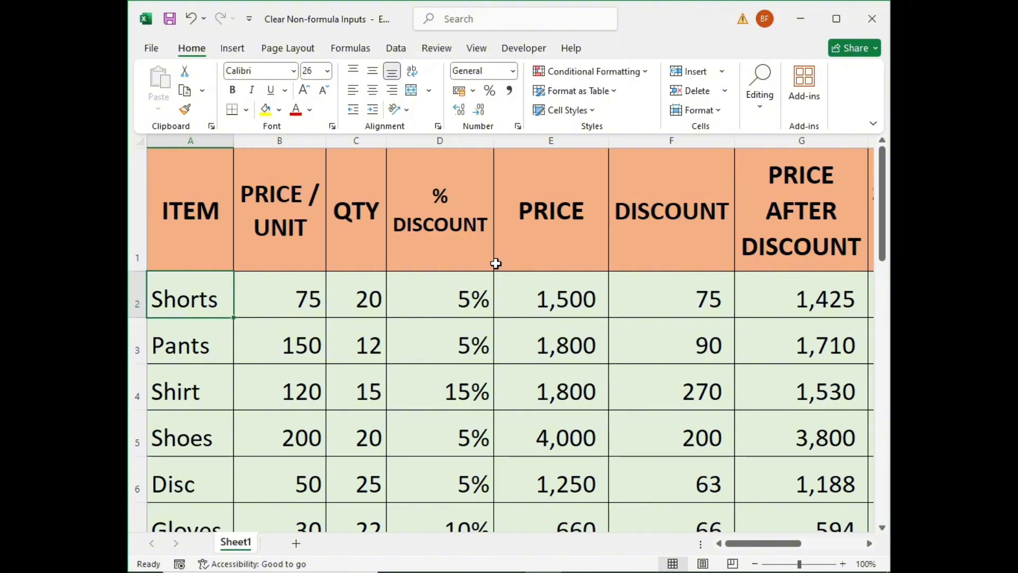
pyautogui.press('Right')
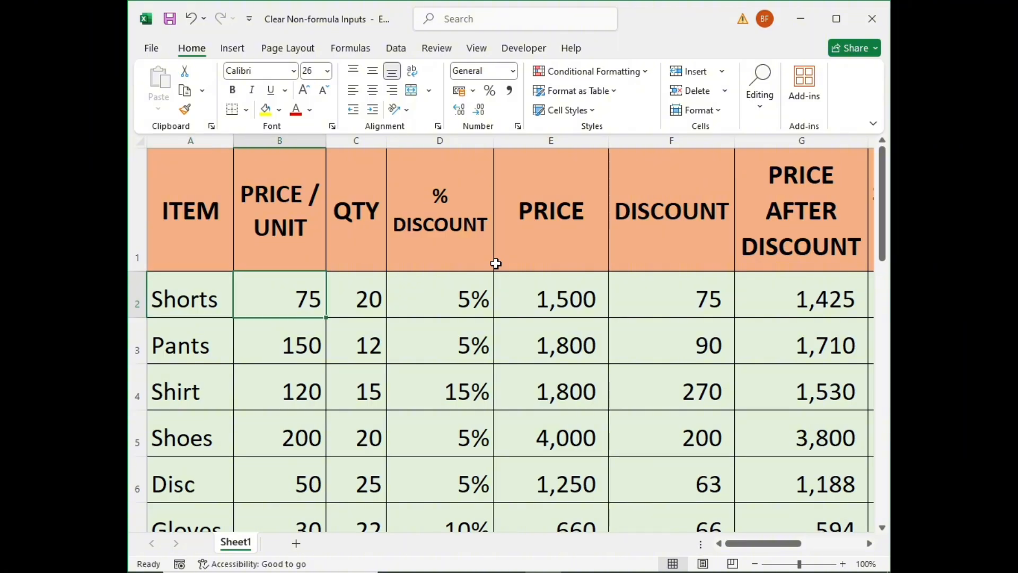
pyautogui.hotkey('shift', 'Down')
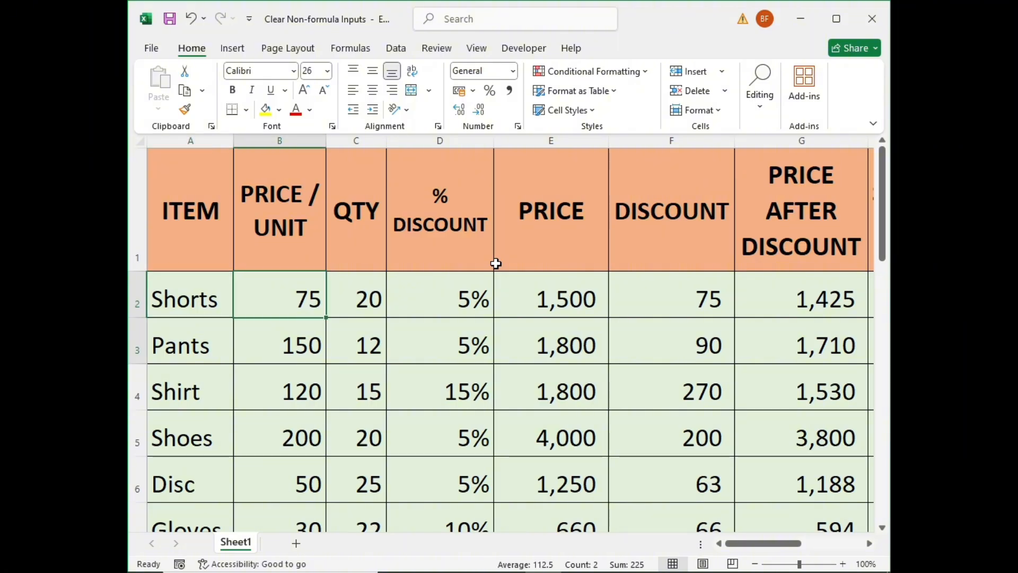
pyautogui.hotkey('shift', 'Down')
pyautogui.hotkey('ctrl', 'shift', 'Up')
pyautogui.hotkey('shift', 'Down')
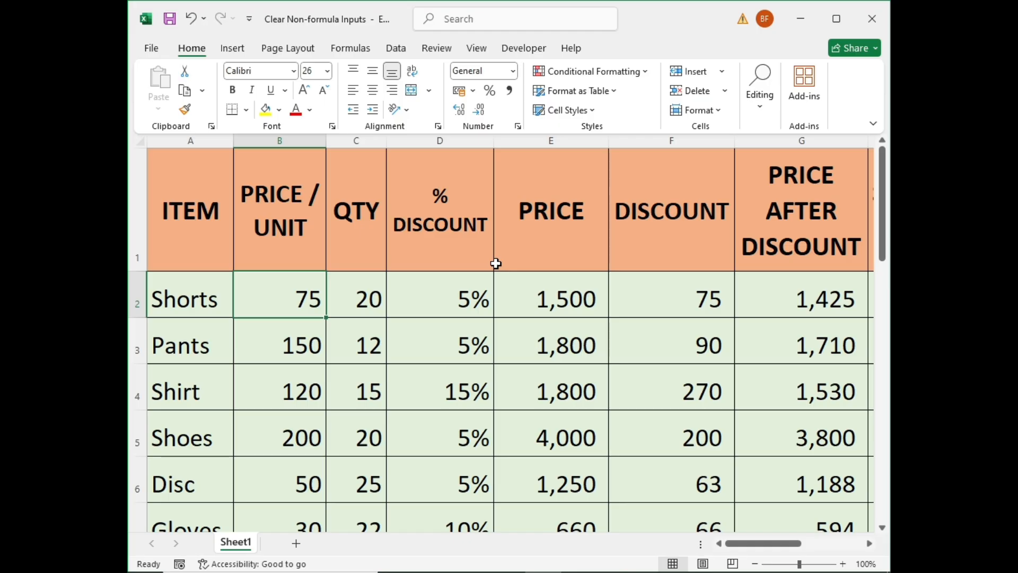
pyautogui.hotkey('shift', 'Down')
pyautogui.hotkey('shift', 'Down')
pyautogui.hotkey('shift', 'Right')
pyautogui.hotkey('ctrl', 'shift', 'Right')
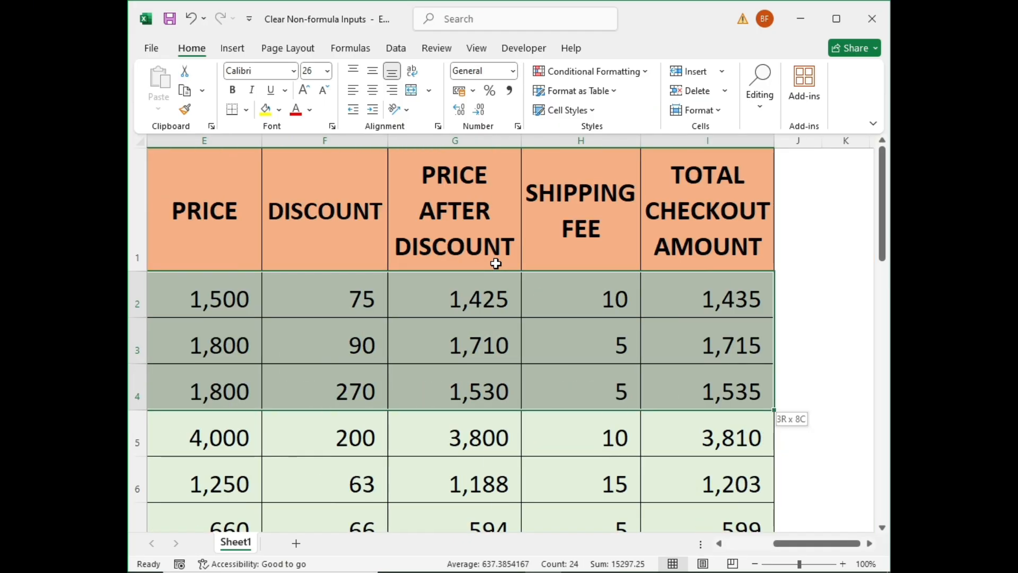
pyautogui.hotkey('shift', 'Right')
pyautogui.hotkey('ctrl', 'BackSpace')
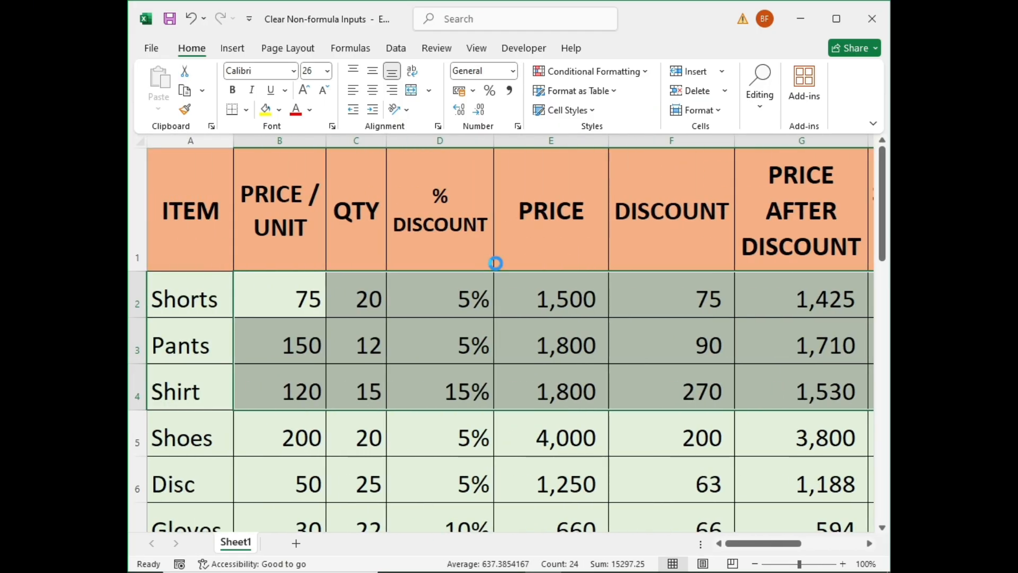
pyautogui.press('Delete')
pyautogui.hotkey('shift', 'BackSpace')
# Look over the emptied Shorts, Pants and Shirt rows across the input and formula columns
pyautogui.press('Right')
pyautogui.press('Right')
pyautogui.press('Right')
pyautogui.press('Right')
pyautogui.press('Right')
pyautogui.press('Right')
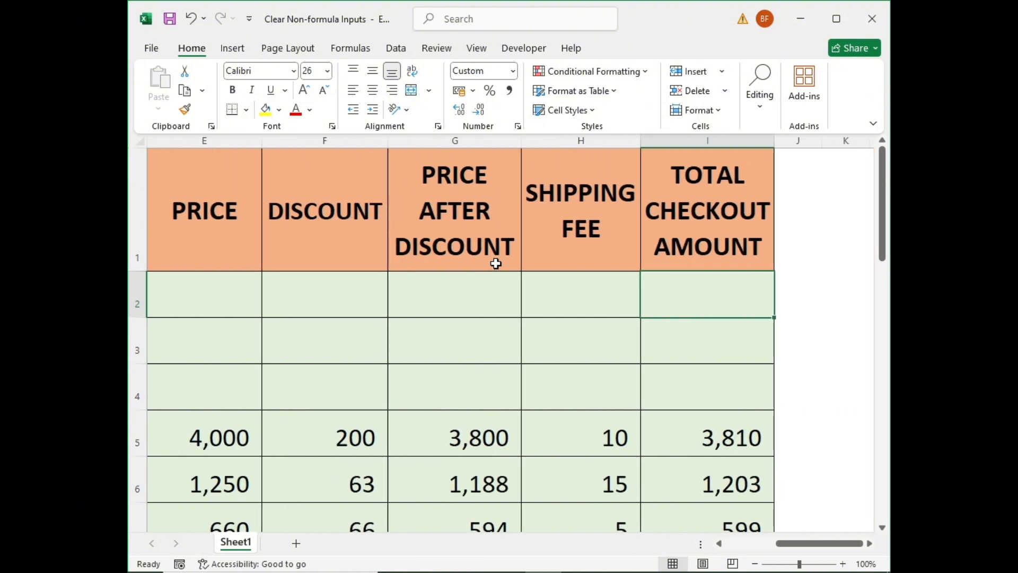
pyautogui.press('Down')
pyautogui.press('Down')
pyautogui.press('Up')
pyautogui.press('Left')
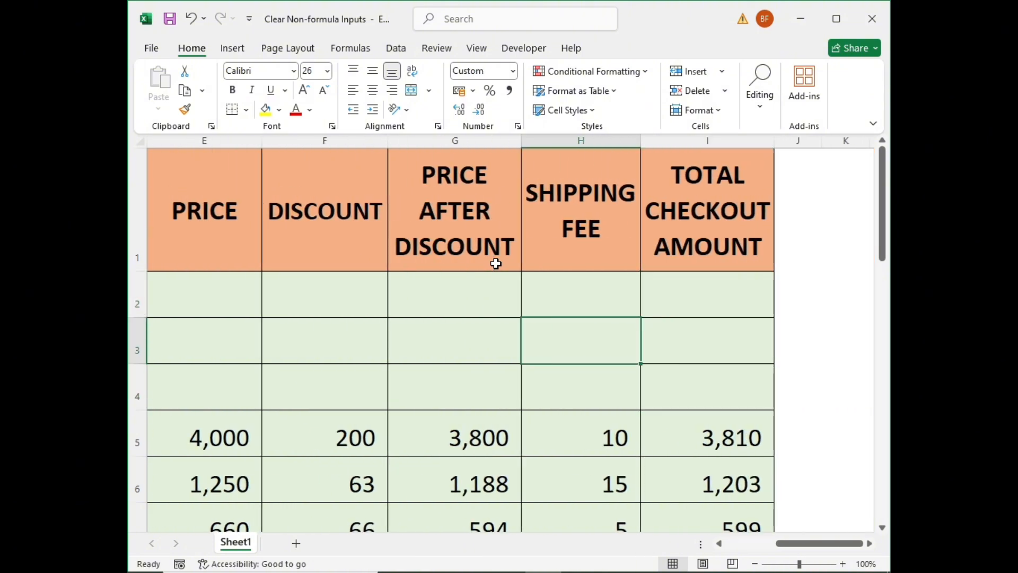
pyautogui.press('Left')
pyautogui.press('Right')
pyautogui.press('Right')
pyautogui.press('Left')
pyautogui.press('Left')
pyautogui.press('Left')
pyautogui.press('Left')
pyautogui.press('Left')
pyautogui.press('Left')
pyautogui.press('Left')
pyautogui.press('Left')
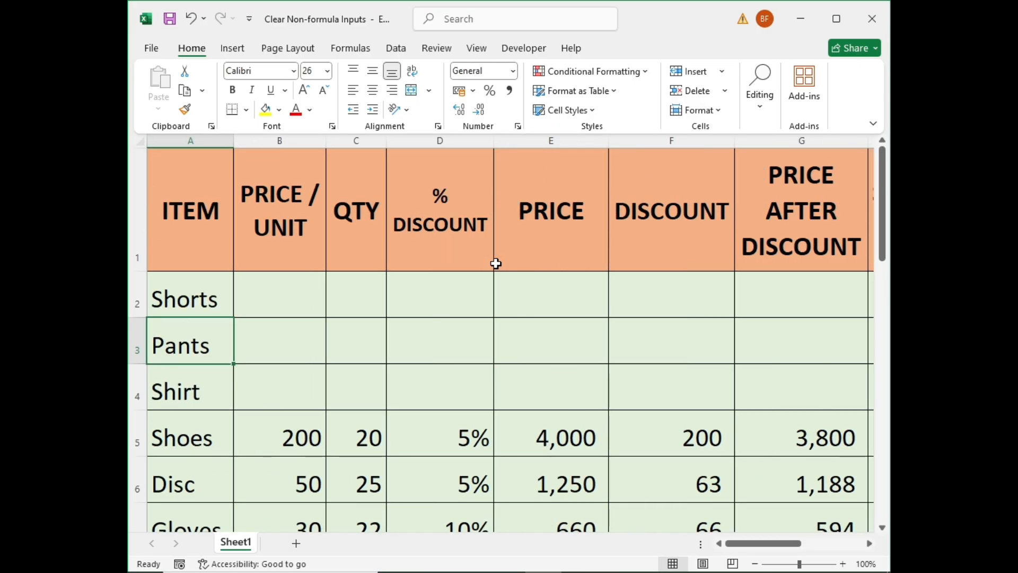
pyautogui.press('Right')
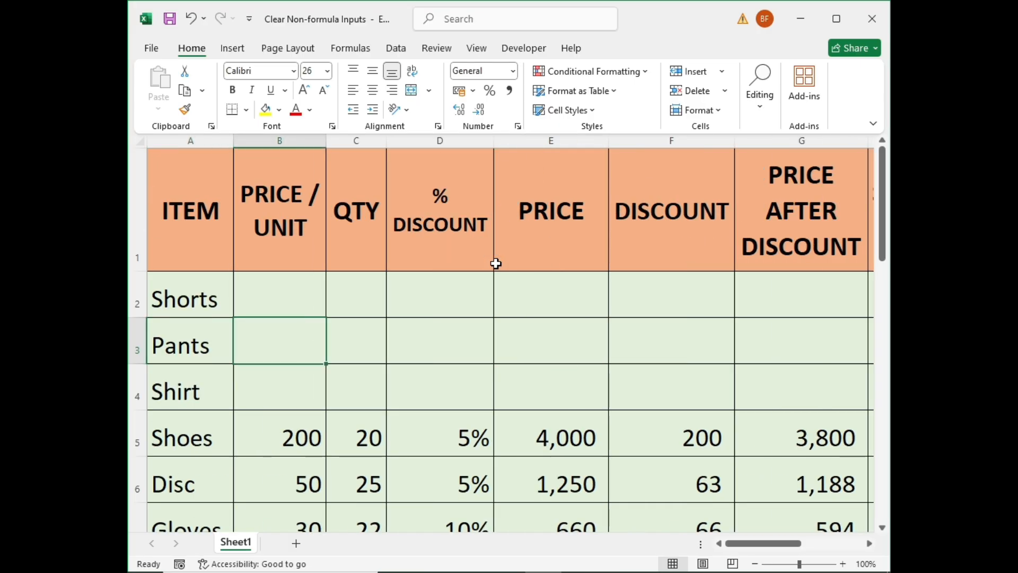
# Undo the clearing of the Shorts, Pants and Shirt rows and select the Shorts price per unit in B2
pyautogui.click(192, 21)
pyautogui.click(313, 299)
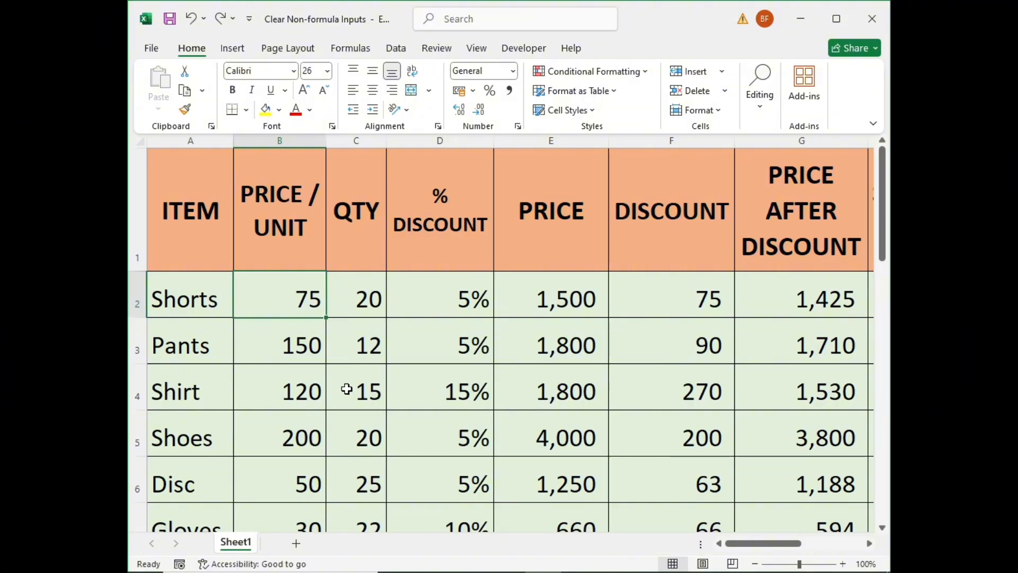
# Review the Pants row's cells from price per unit to price
pyautogui.click(320, 344)
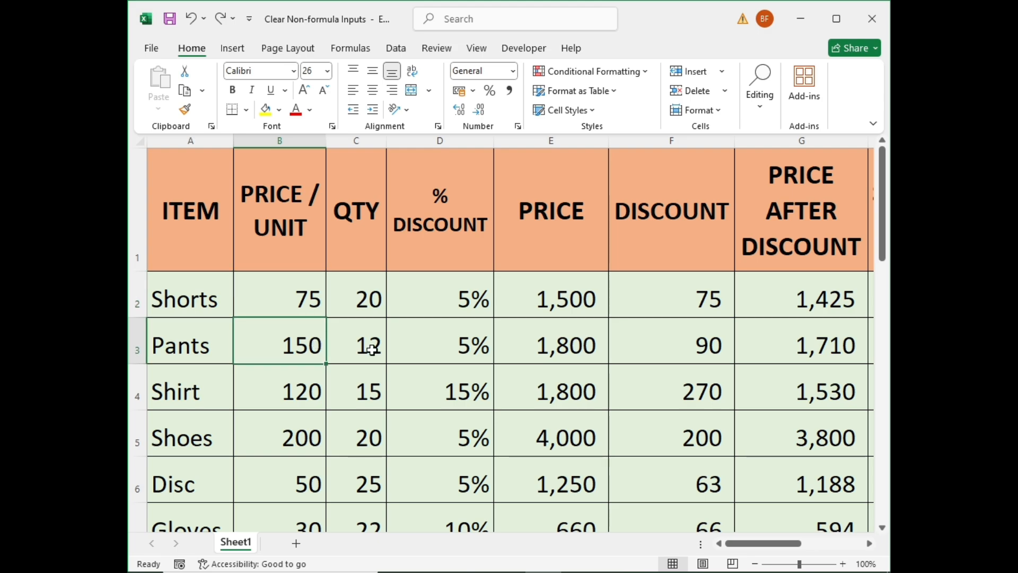
pyautogui.press('Right')
pyautogui.press('Right')
pyautogui.press('Right')
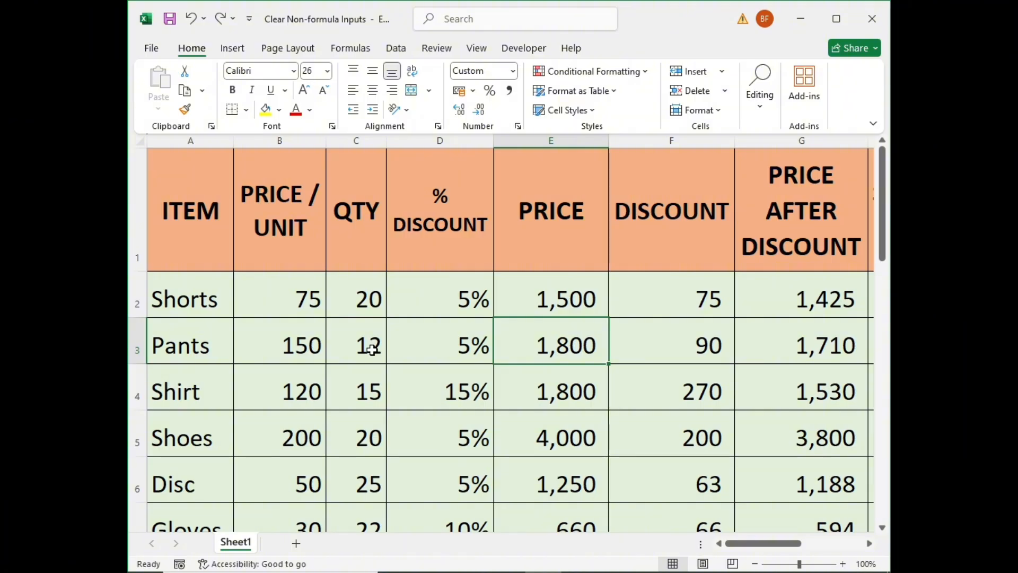
pyautogui.press('Left')
pyautogui.press('Left')
pyautogui.press('Left')
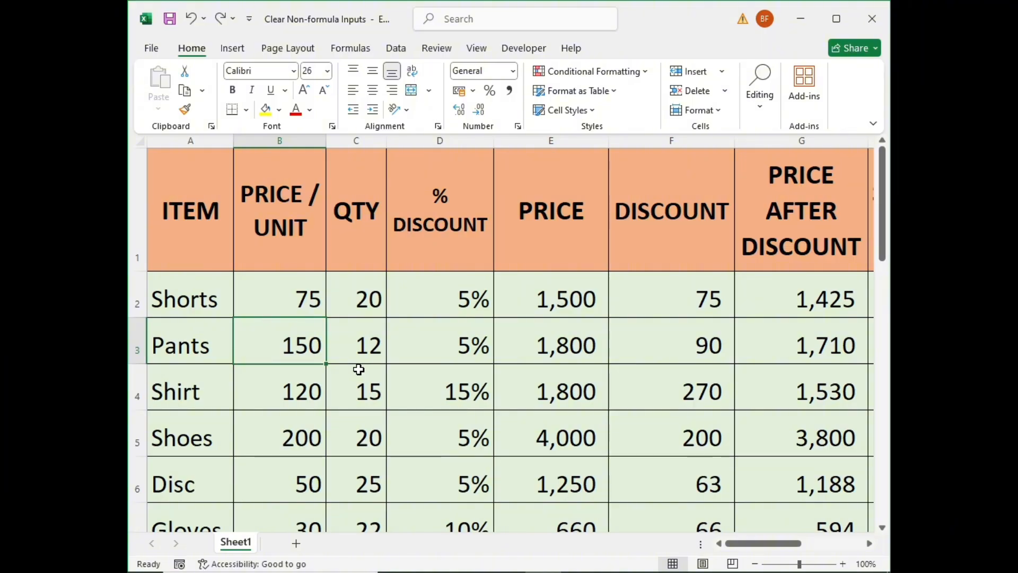
# Set the Shorts row's price per unit to 80 and its quantity to 15
pyautogui.press('Up')
pyautogui.press('Left')
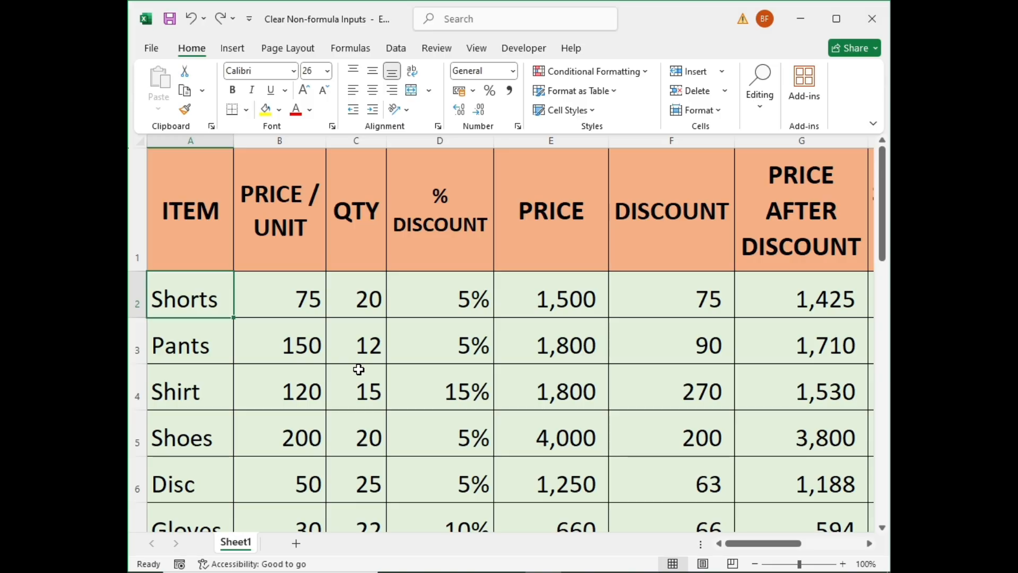
pyautogui.press('Right')
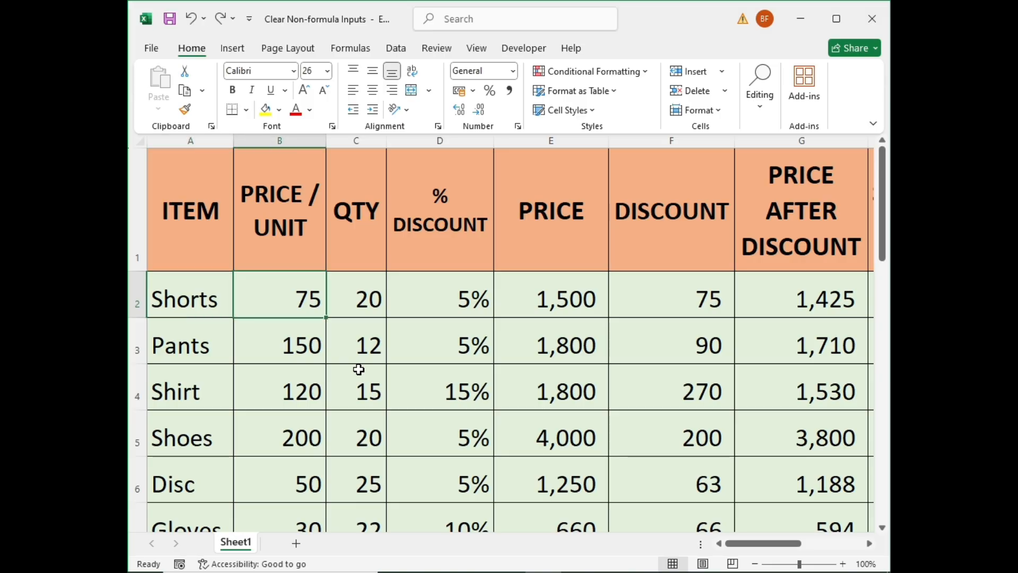
pyautogui.write('80')
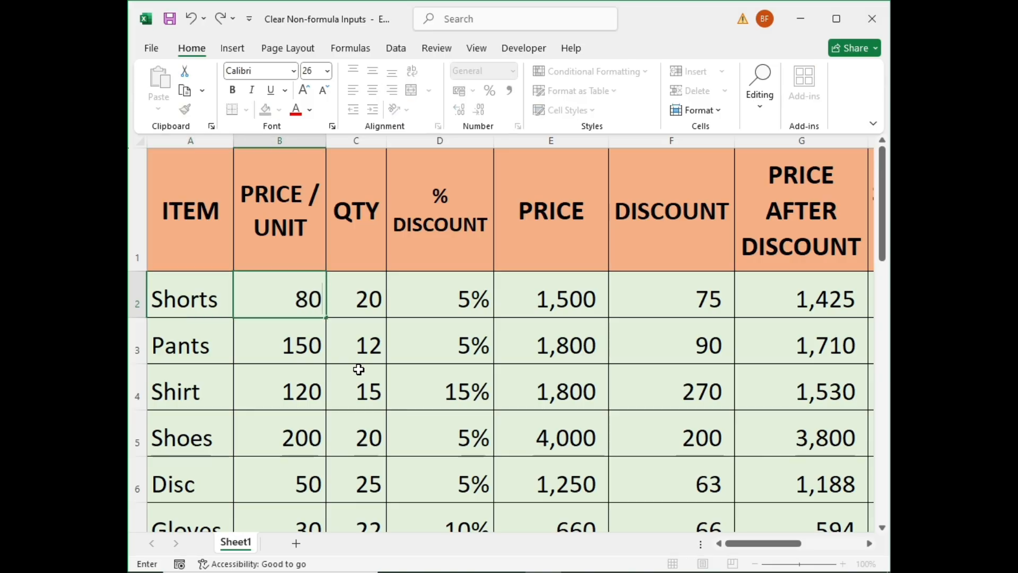
pyautogui.press('Tab')
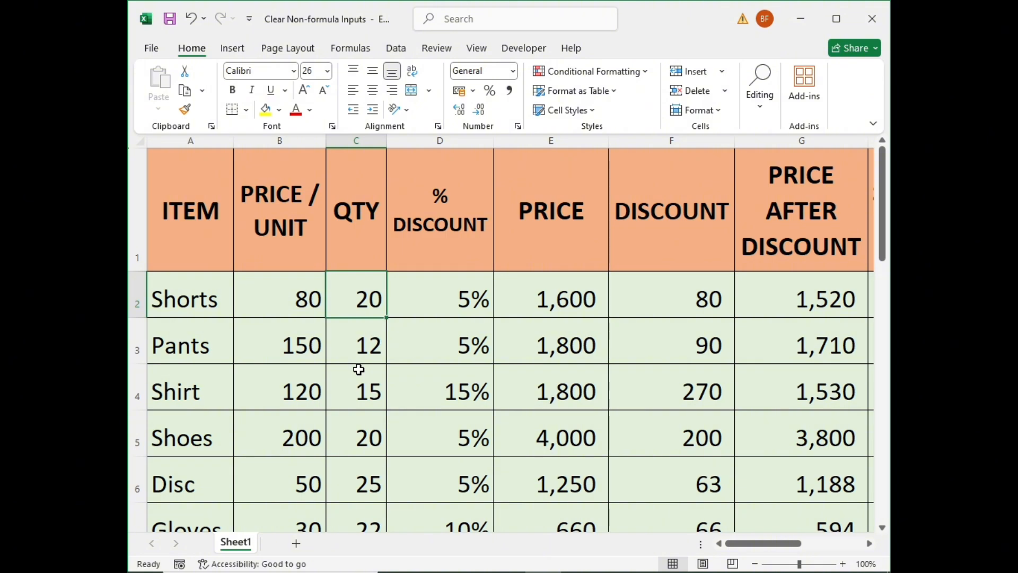
pyautogui.write('15')
pyautogui.press('Tab')
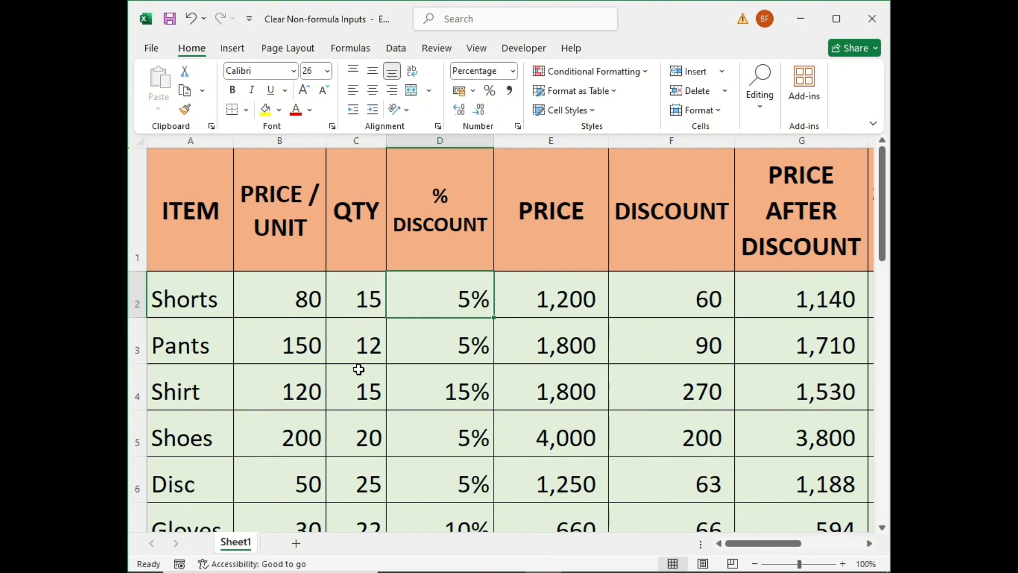
# Check the Shorts row's recalculated price, discount, price after discount and total checkout amount
pyautogui.press('Tab')
pyautogui.press('Tab')
pyautogui.press('Tab')
pyautogui.press('Tab')
pyautogui.press('Tab')
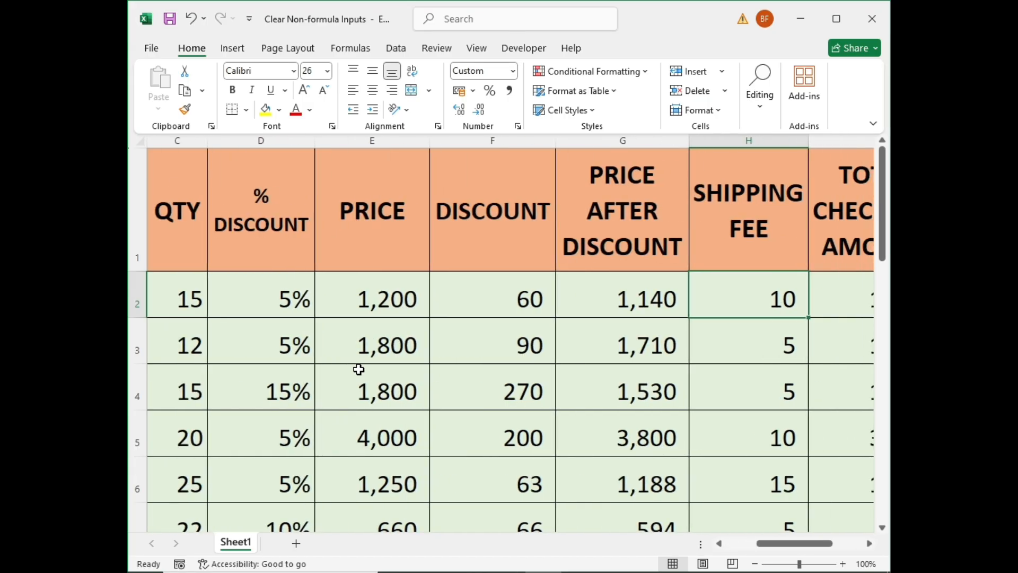
pyautogui.hotkey('shift', 'Tab')
pyautogui.hotkey('shift', 'Tab')
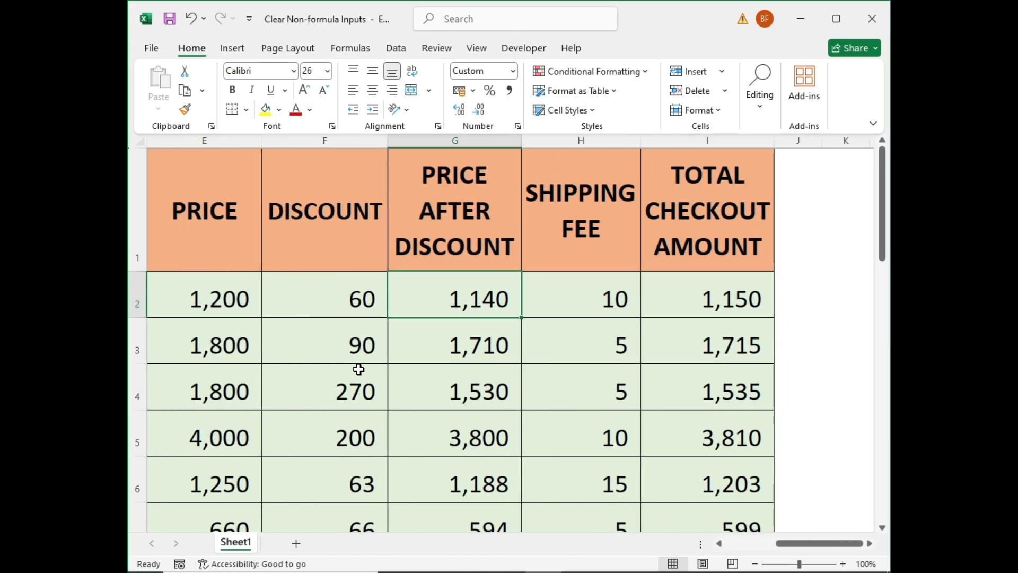
pyautogui.hotkey('shift', 'Tab')
pyautogui.hotkey('shift', 'Tab')
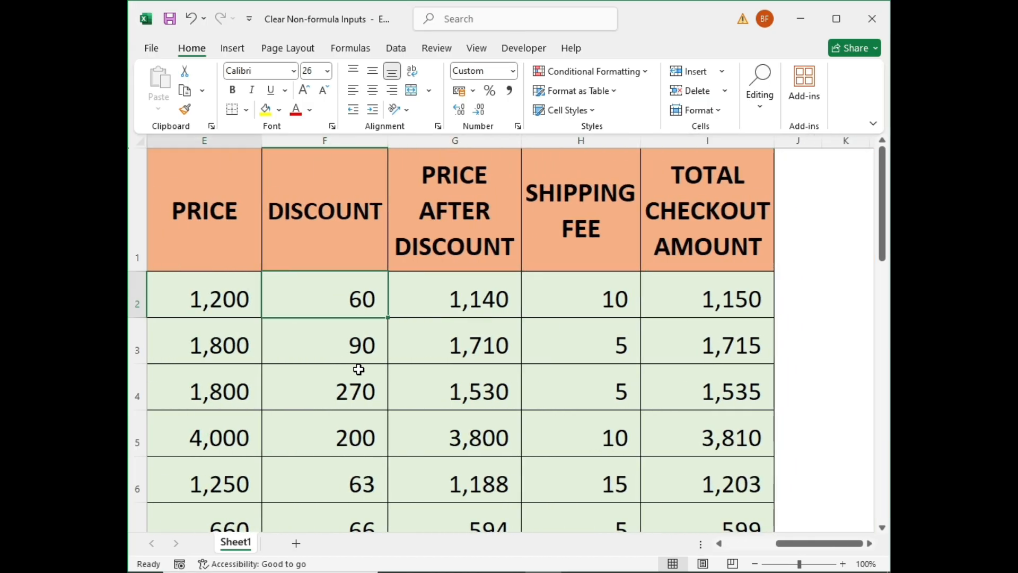
pyautogui.press('Home')
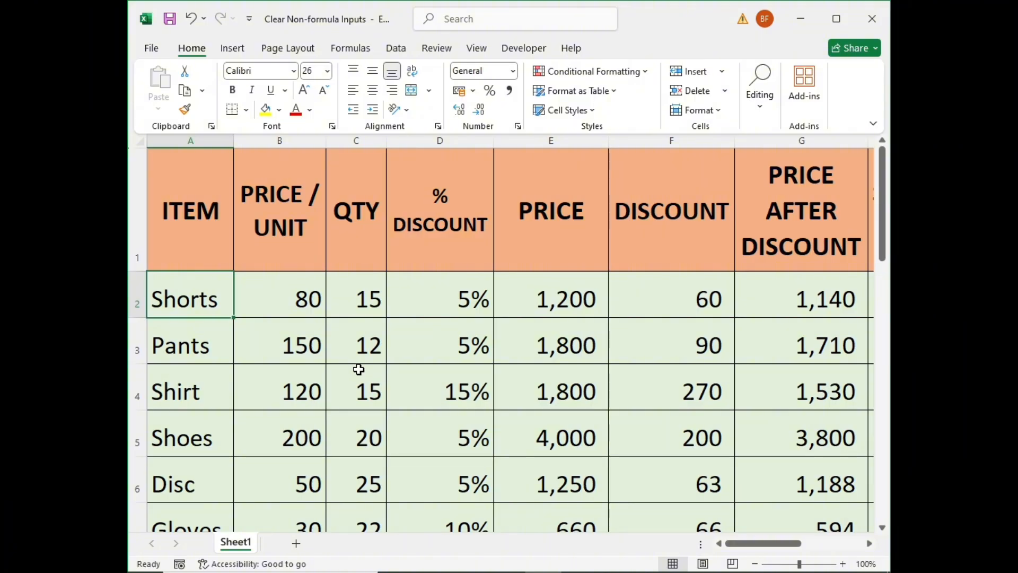
# Look through the item list from Shorts down to Bag and return to A2
pyautogui.press('Down')
pyautogui.press('Down')
pyautogui.press('Down')
pyautogui.press('Down')
pyautogui.press('Down')
pyautogui.press('Down')
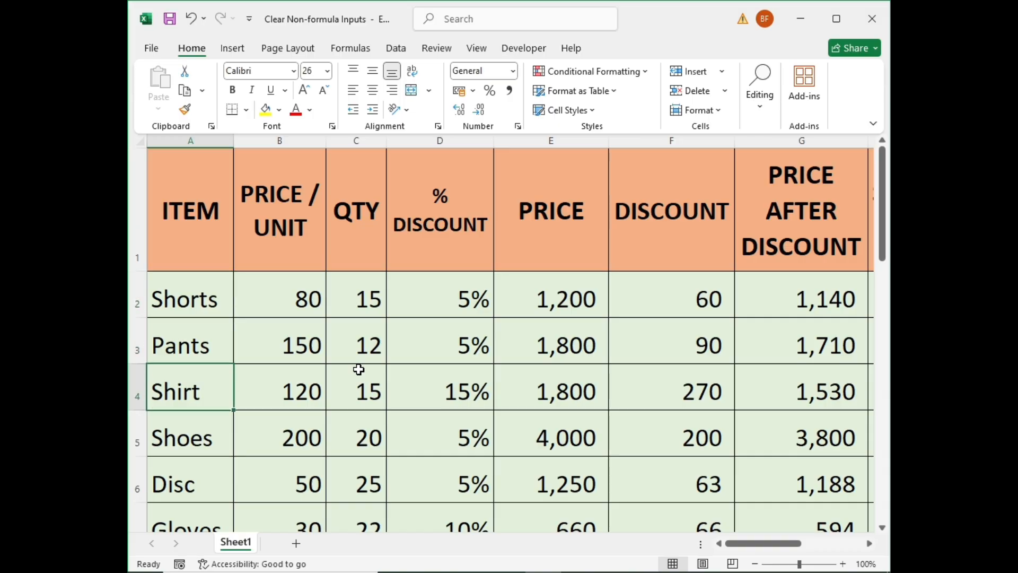
pyautogui.press('Down')
pyautogui.press('Down')
pyautogui.press('Down')
pyautogui.press('Down')
pyautogui.press('Down')
pyautogui.press('Down')
pyautogui.press('Down')
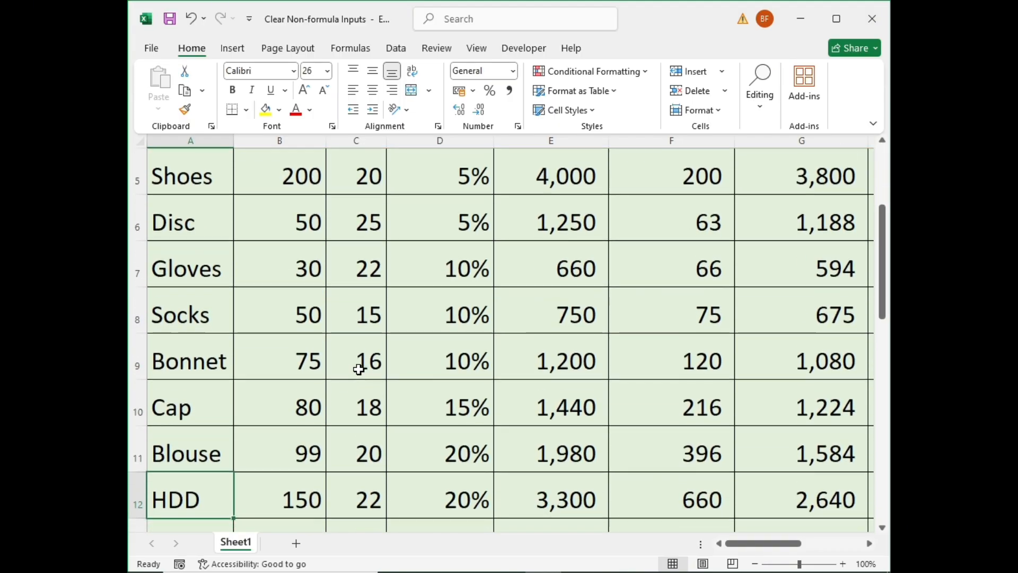
pyautogui.press('Down')
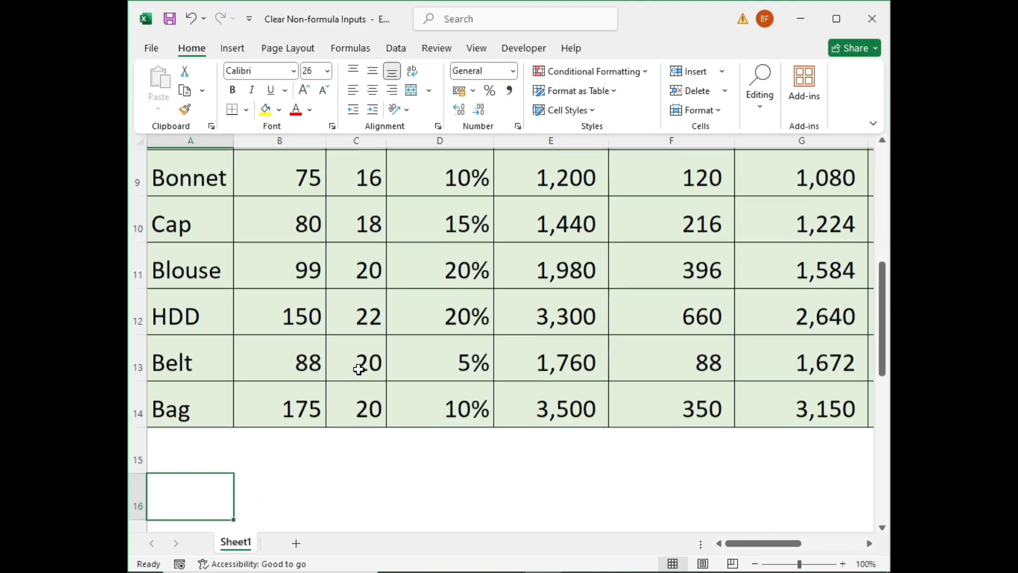
pyautogui.press('Up')
pyautogui.press('Up')
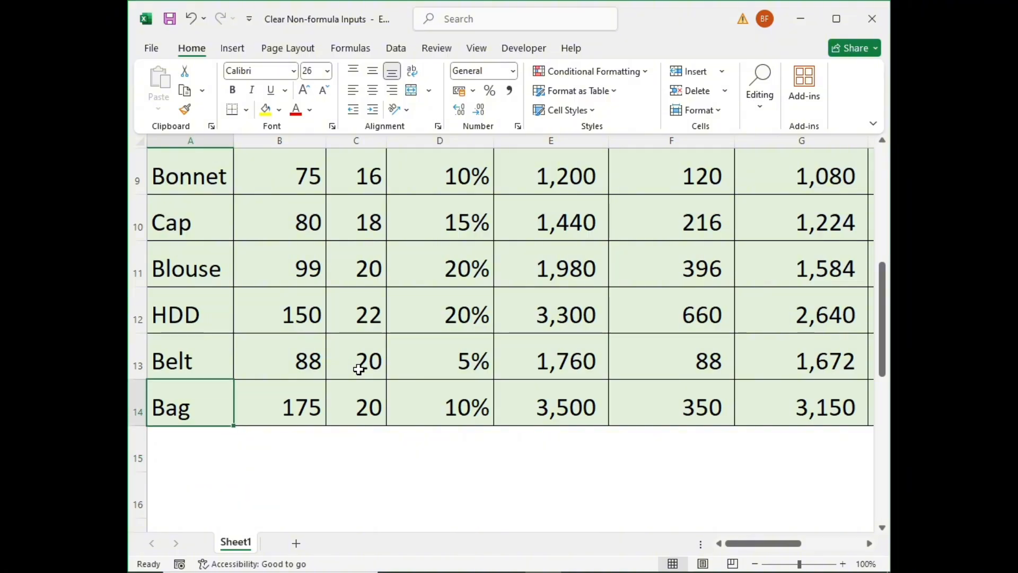
pyautogui.press('Up')
pyautogui.hotkey('ctrl', 'Up')
pyautogui.press('Down')
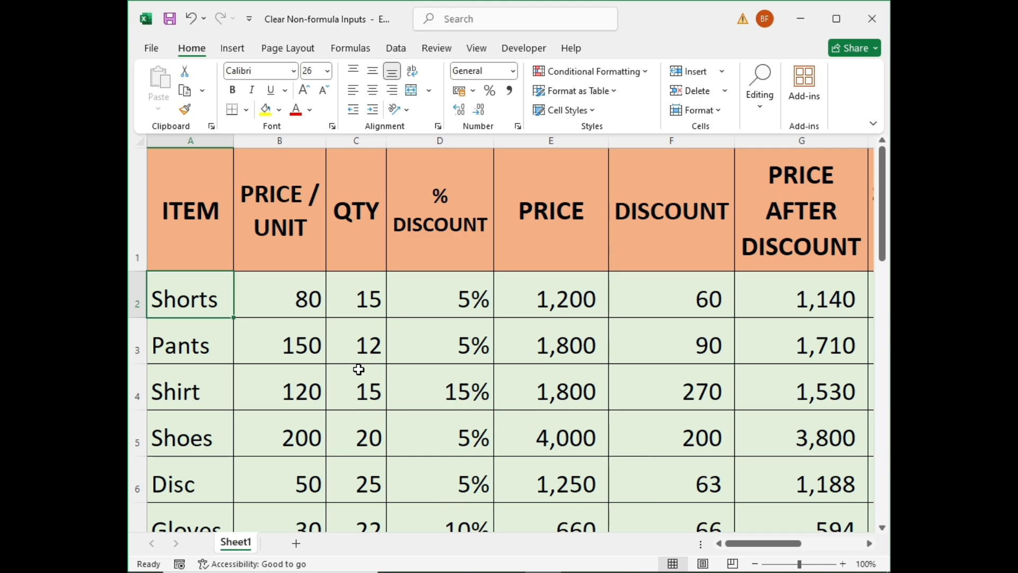
# Open the Visual Basic for Applications editor for the workbook
pyautogui.hotkey('alt', 'F11')
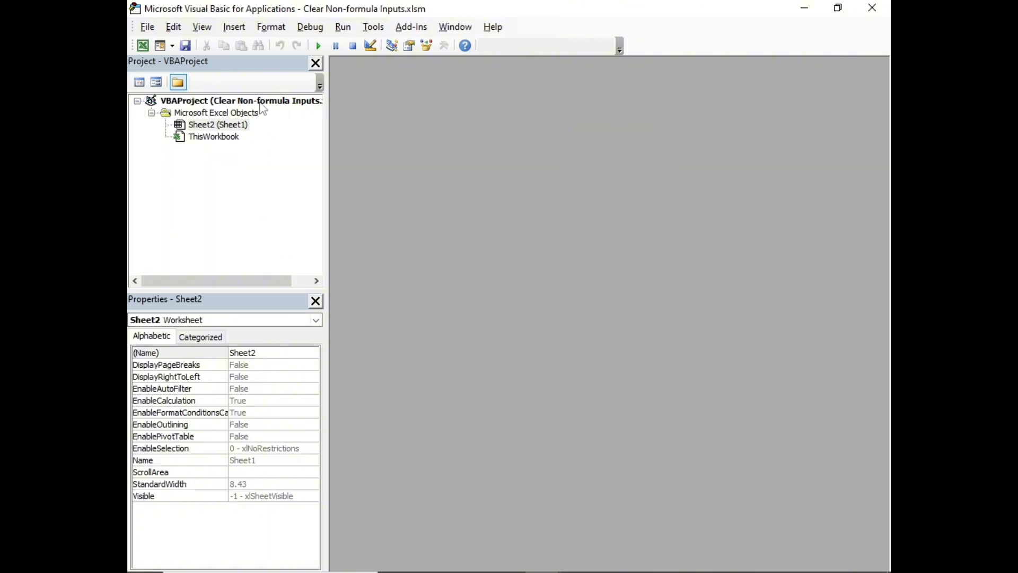
# Insert a new code module in the workbook's VBA project and close the project and properties panes
pyautogui.click(240, 27)
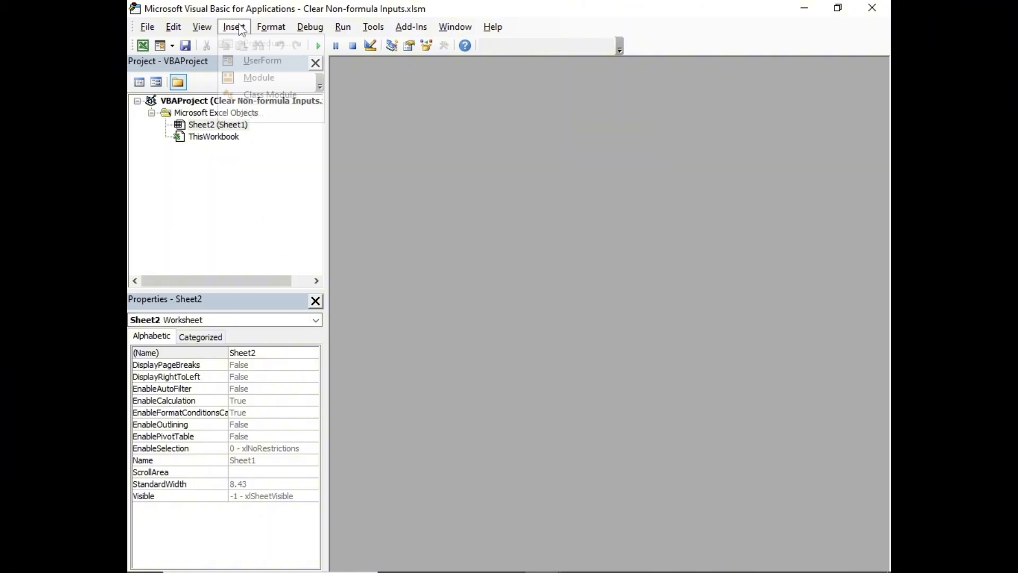
pyautogui.click(257, 77)
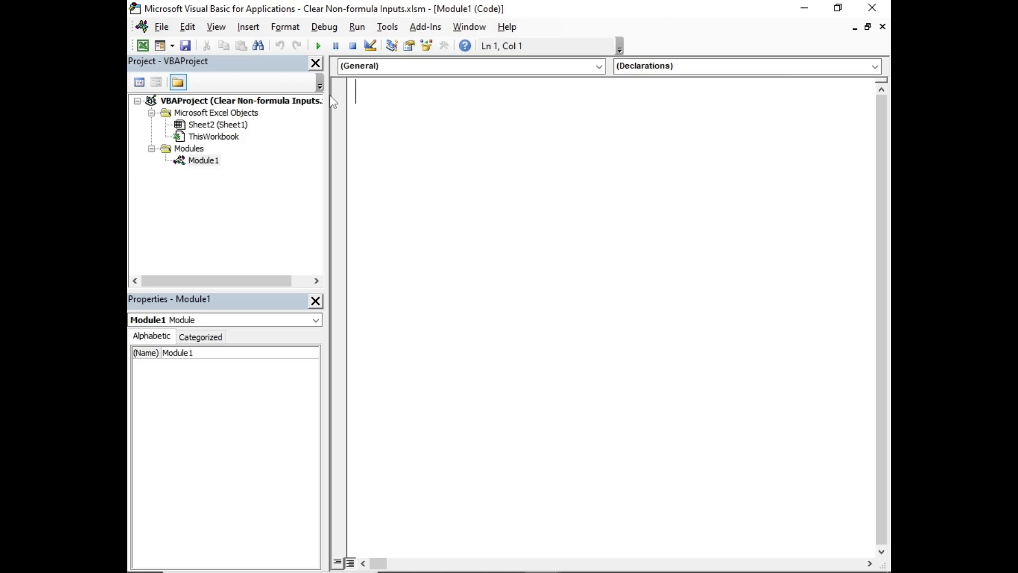
pyautogui.click(316, 64)
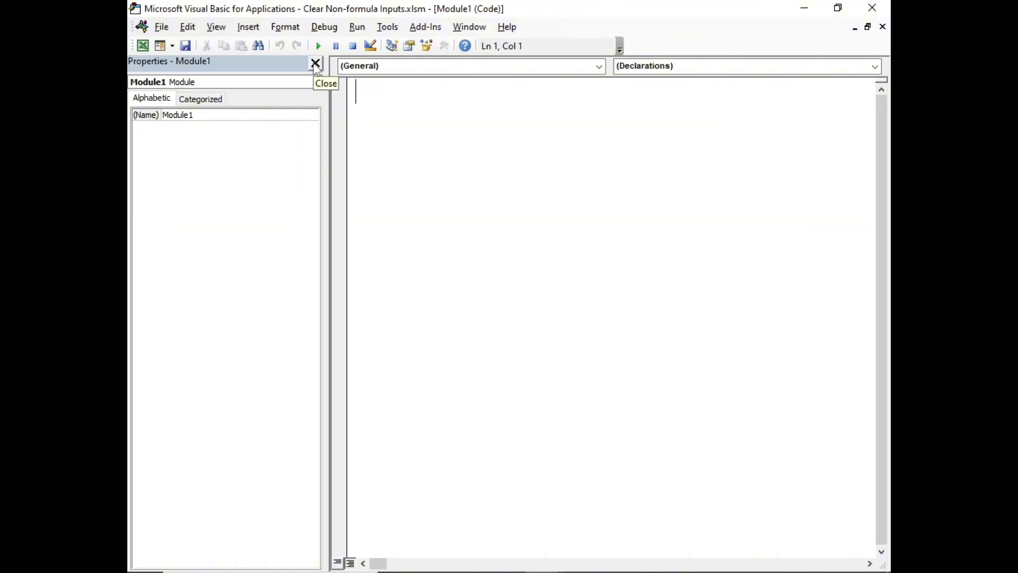
pyautogui.click(316, 64)
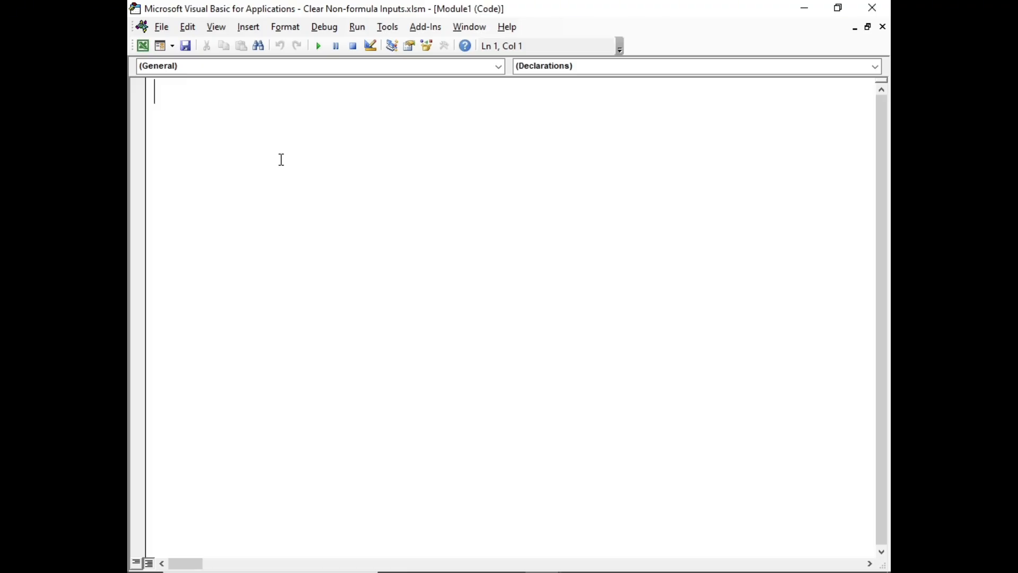
# Create a Sub procedure named ClearInputsOnly in the new module and indent its first body line
pyautogui.write('sub')
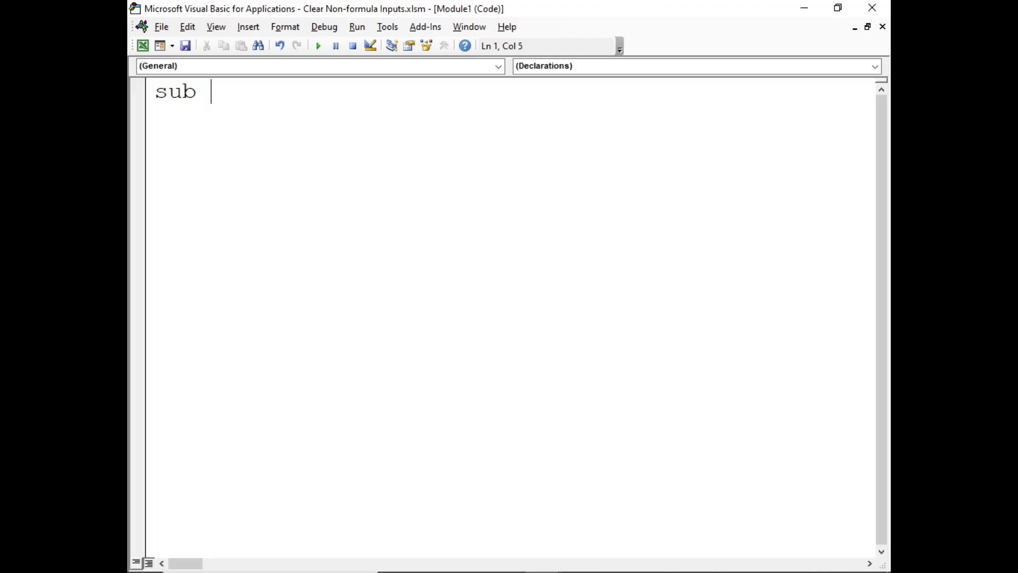
pyautogui.write('ClearI')
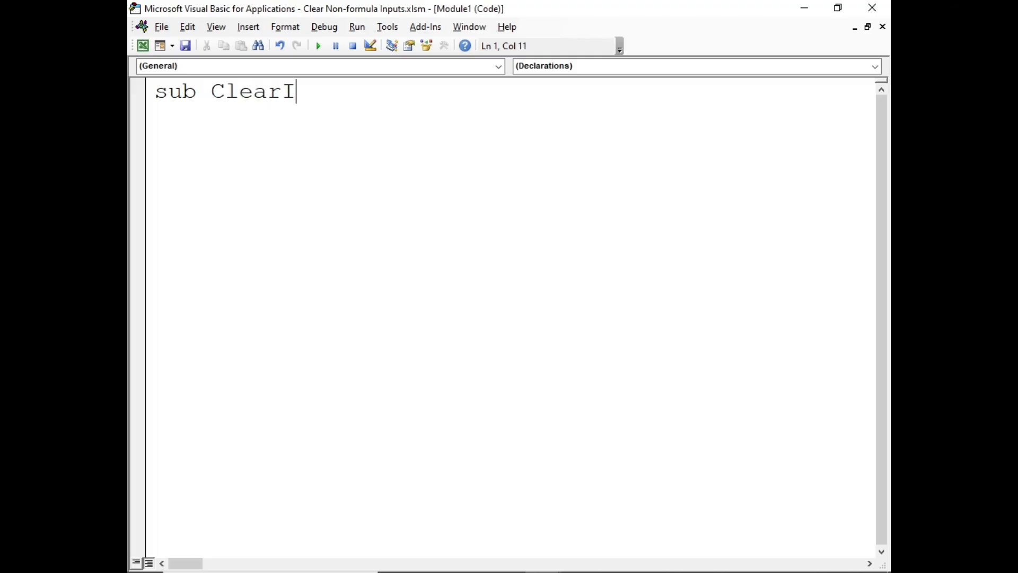
pyautogui.write('nputs')
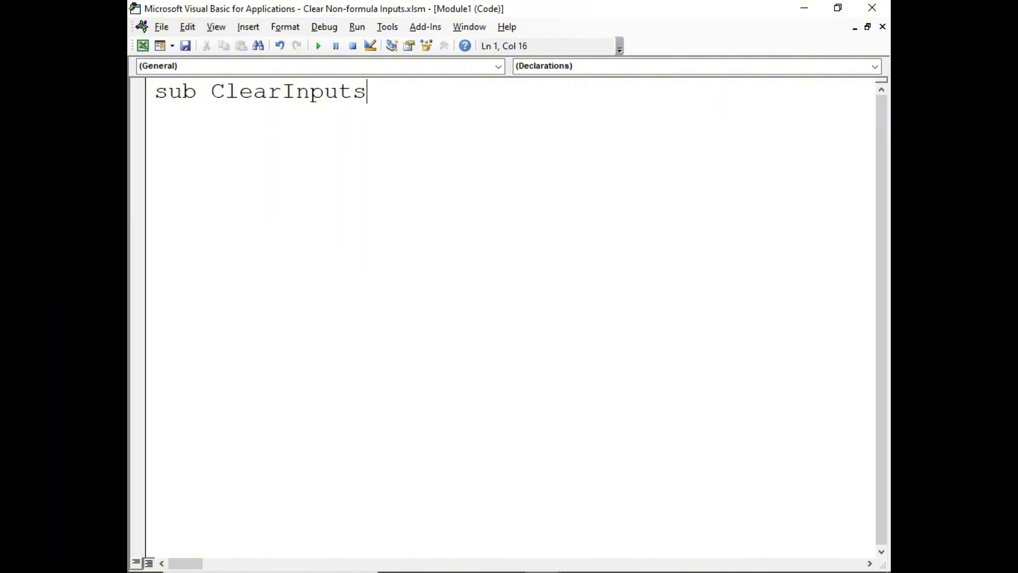
pyautogui.write('Only')
pyautogui.press('Return')
pyautogui.press('Tab')
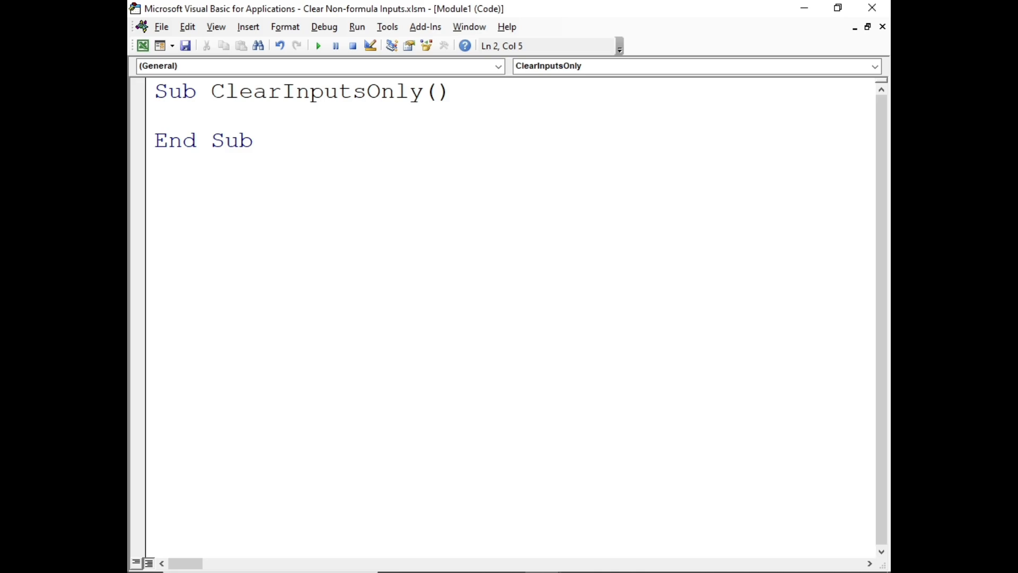
# Declare the variable cell as Range inside ClearInputsOnly
pyautogui.write('Dim ce')
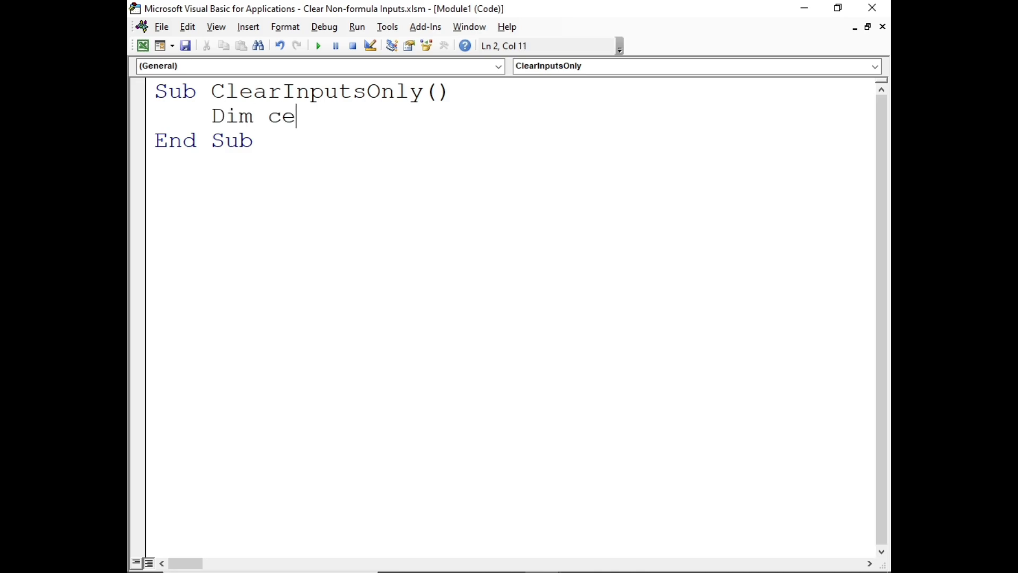
pyautogui.write('ll as range')
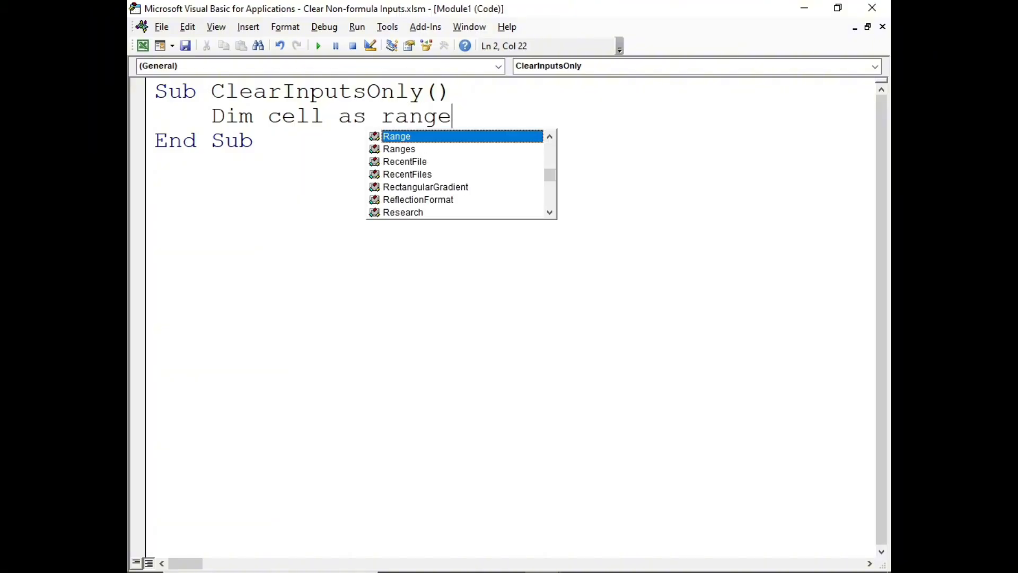
pyautogui.press('Return')
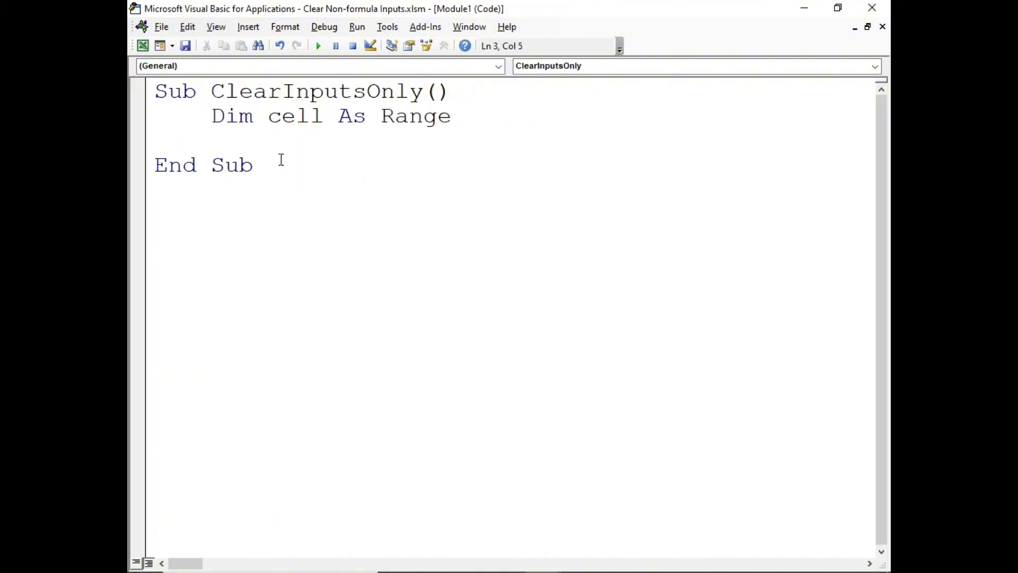
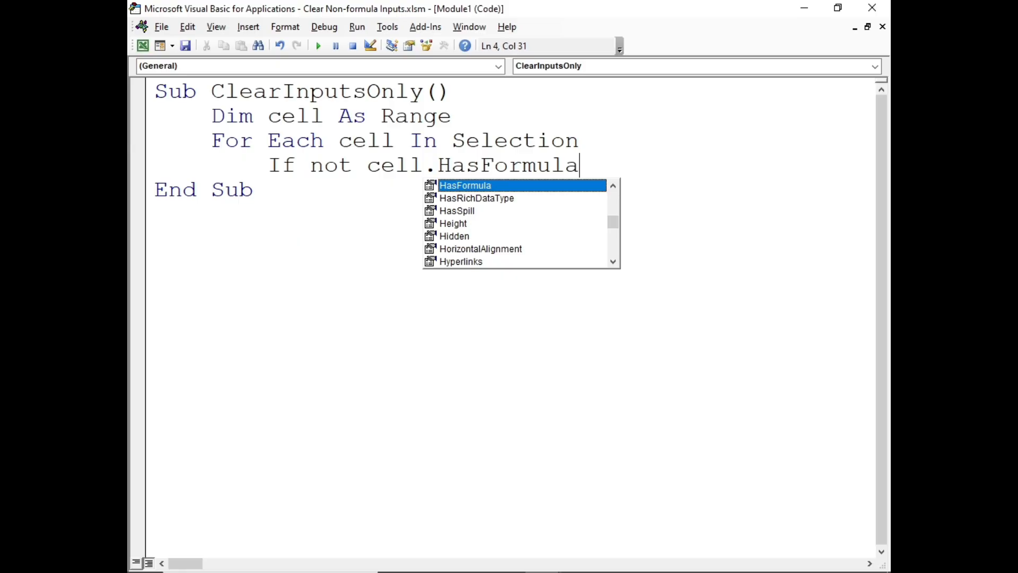
# Complete the condition line inside the For Each loop so it reads If Not cell.HasFormula Then
pyautogui.write('t')
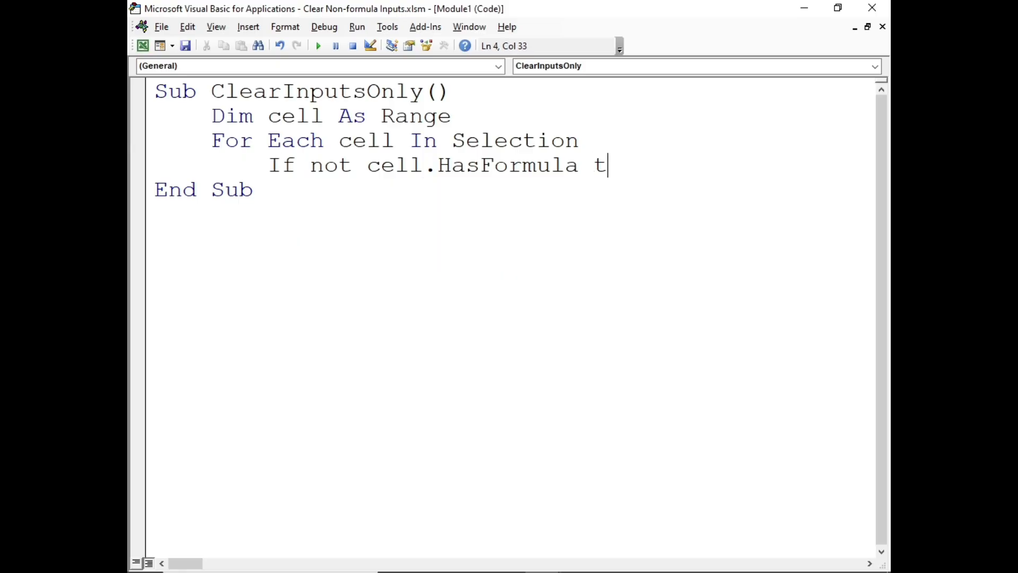
pyautogui.write('hen')
pyautogui.press('Return')
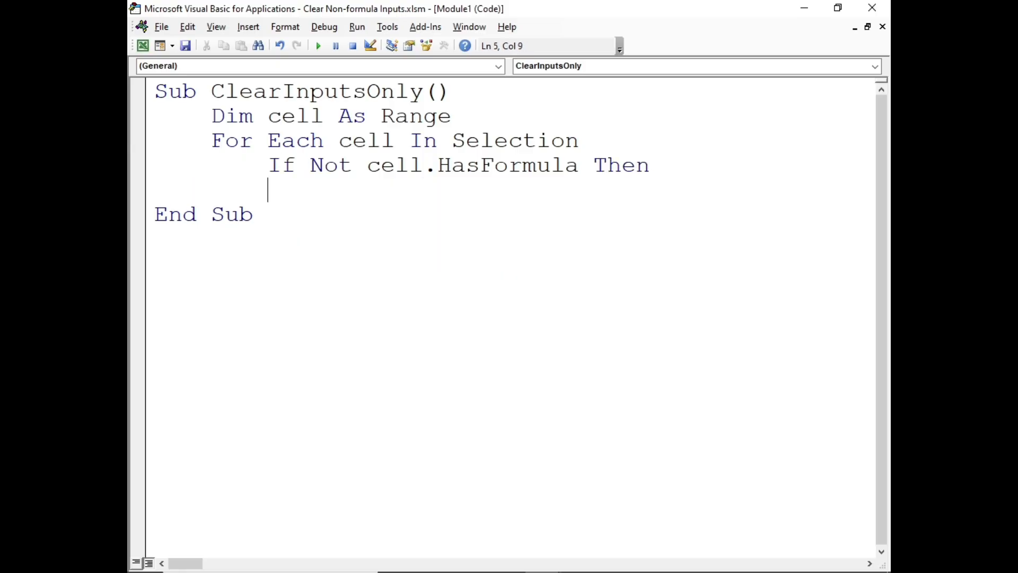
# Add the indented statement cell.ClearContents inside the If block
pyautogui.press('Tab')
pyautogui.write('cell.')
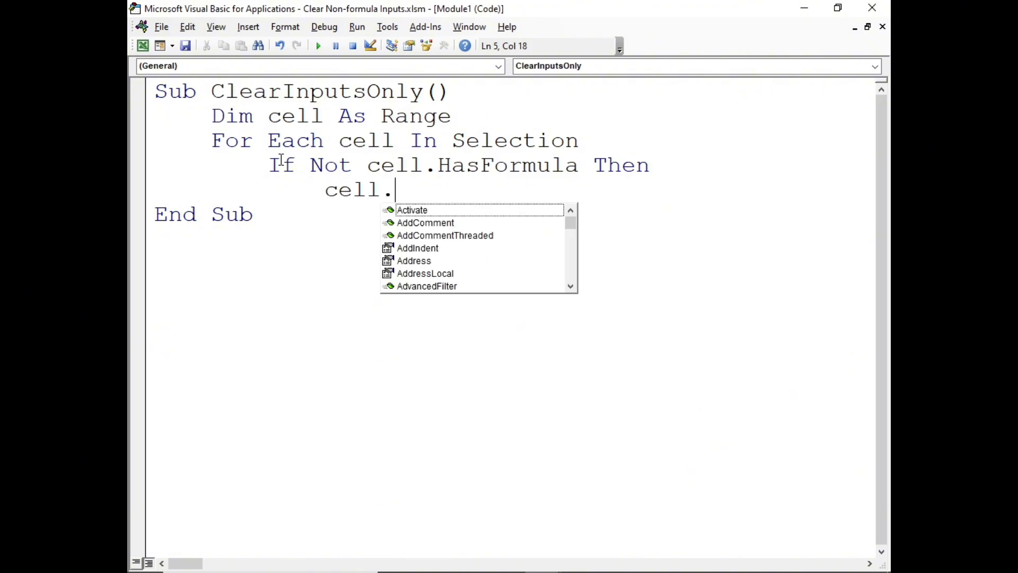
pyautogui.write('C')
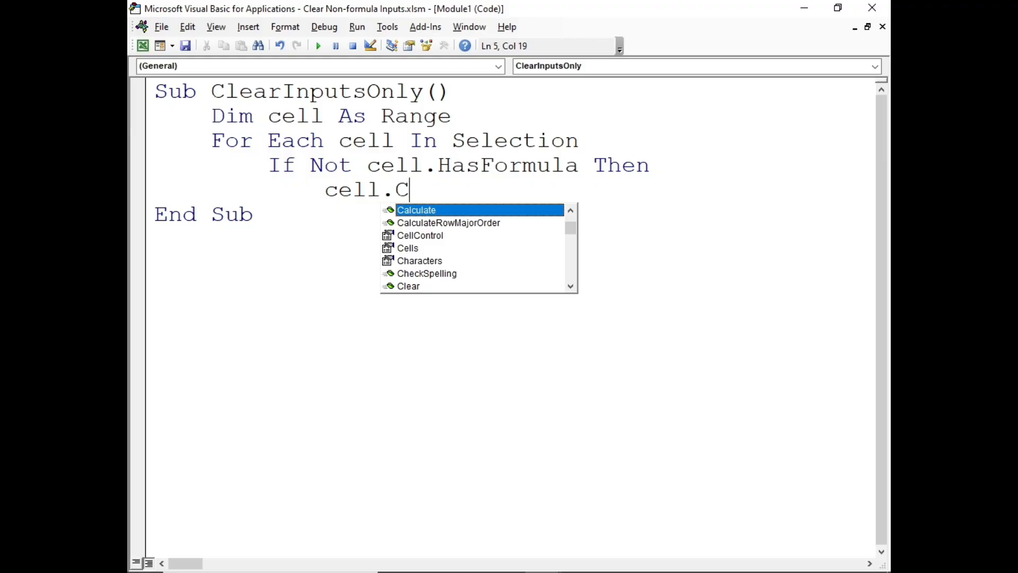
pyautogui.write('lear')
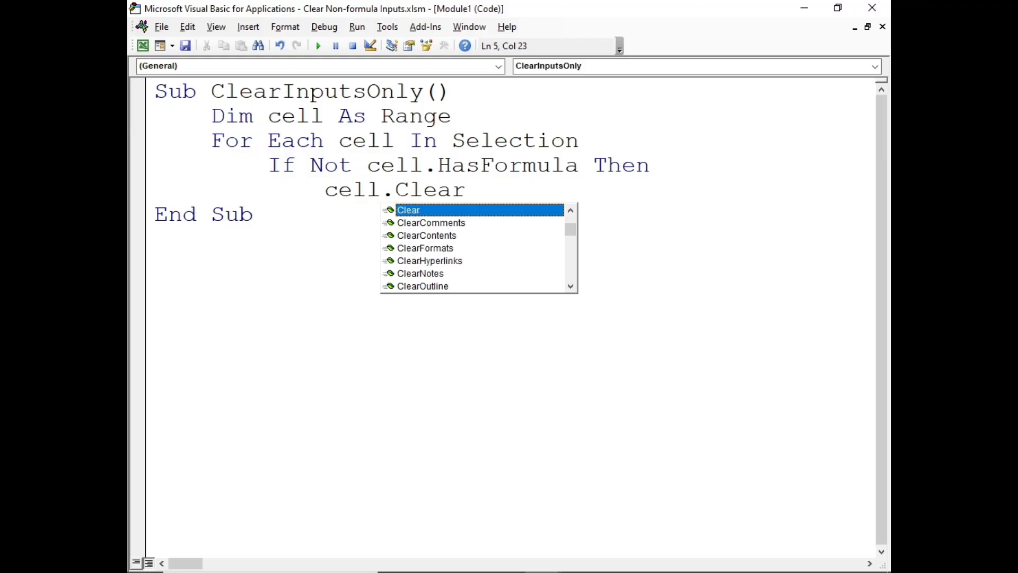
pyautogui.write('Conte')
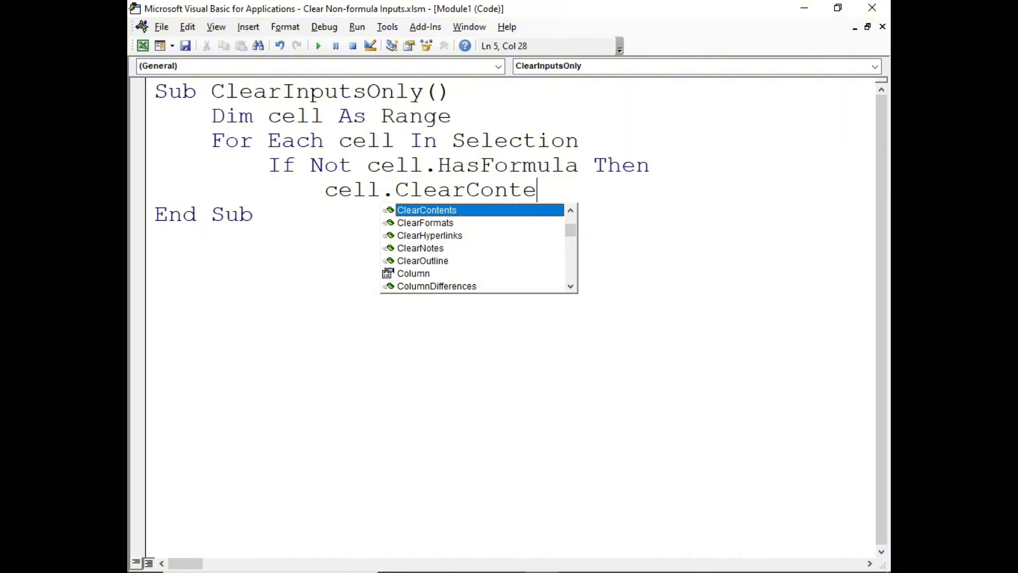
pyautogui.write('nts')
pyautogui.press('Return')
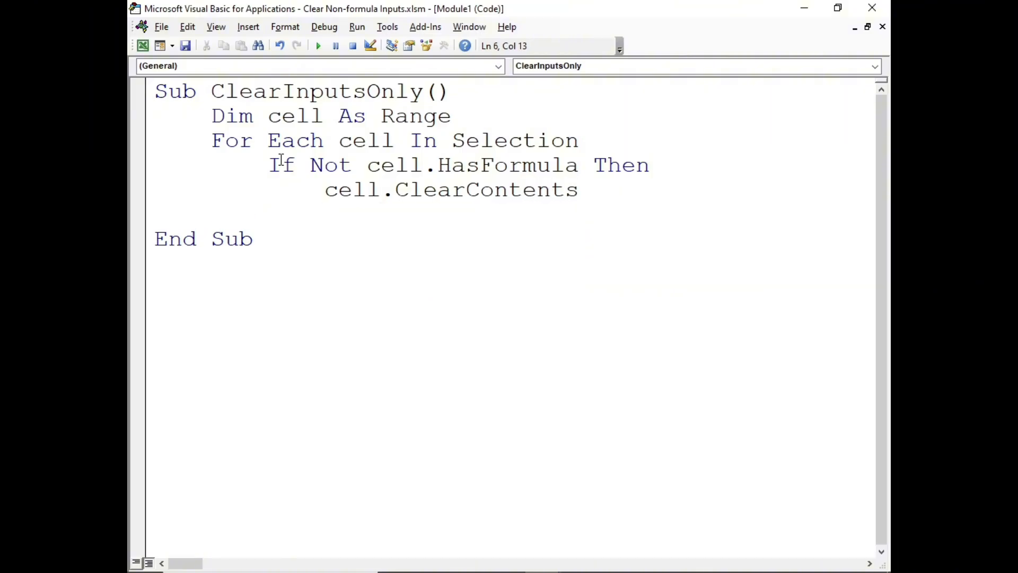
# Close the condition with End If and the loop with Next cell
pyautogui.press('BackSpace')
pyautogui.write('End If')
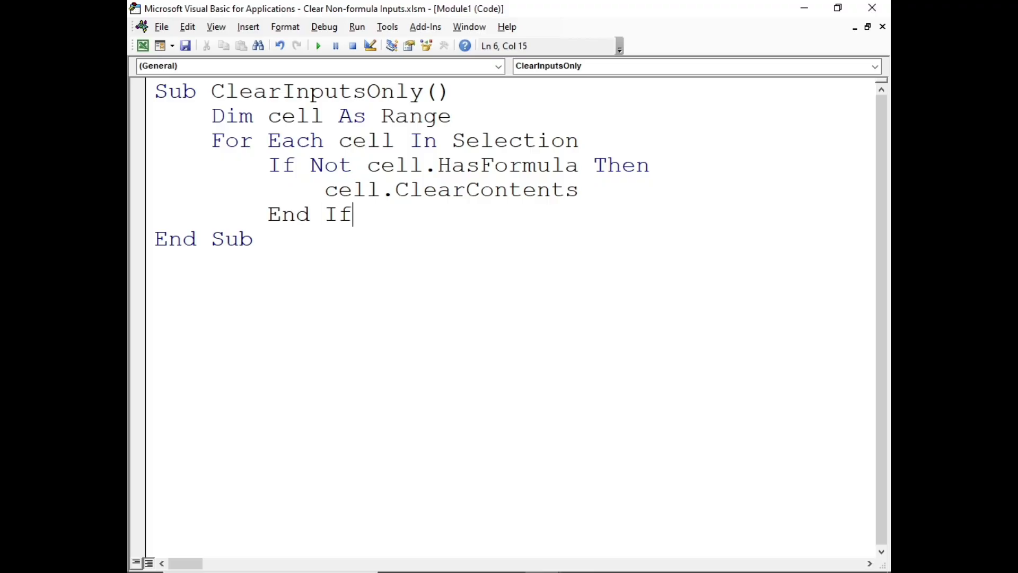
pyautogui.press('Return')
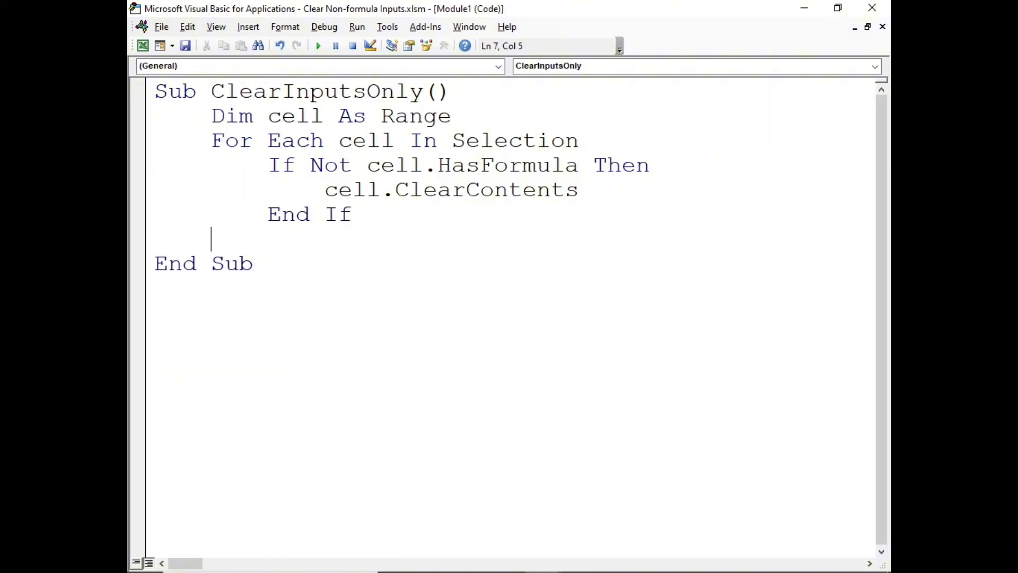
pyautogui.write('Next cell')
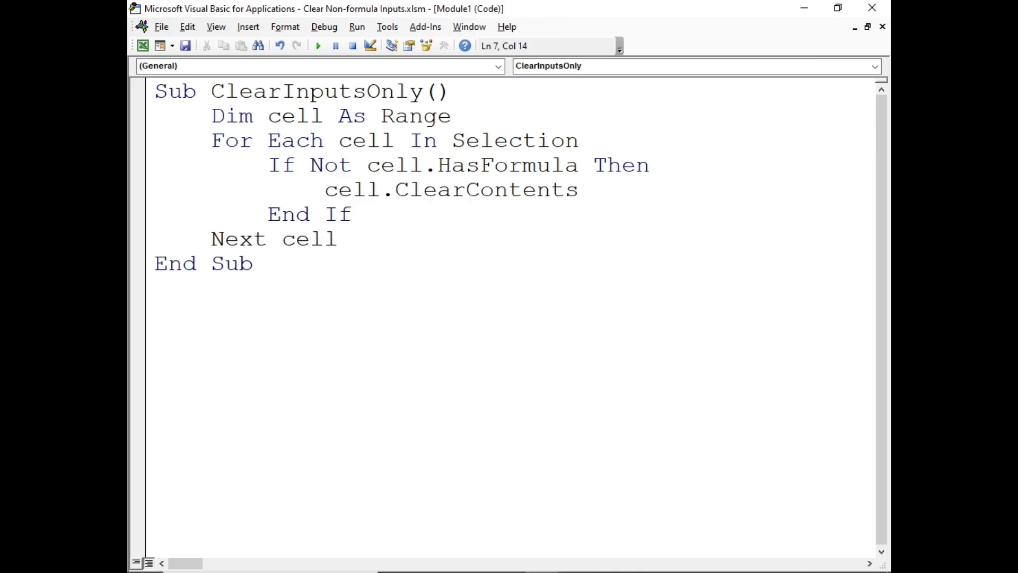
pyautogui.press('Down')
# Switch back to the Excel worksheet and select the Shorts row's price per unit in B2
pyautogui.click(143, 46)
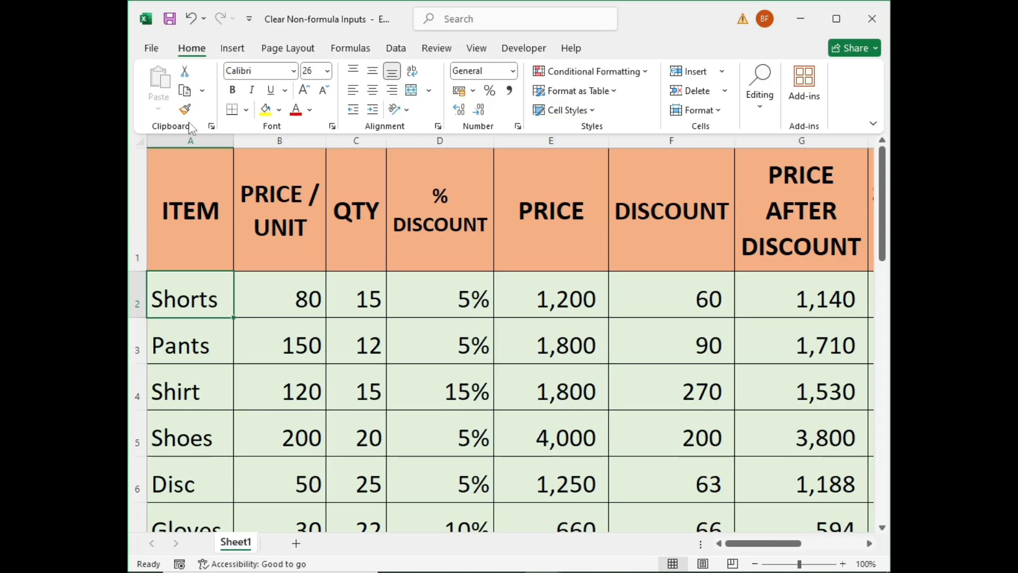
pyautogui.click(266, 298)
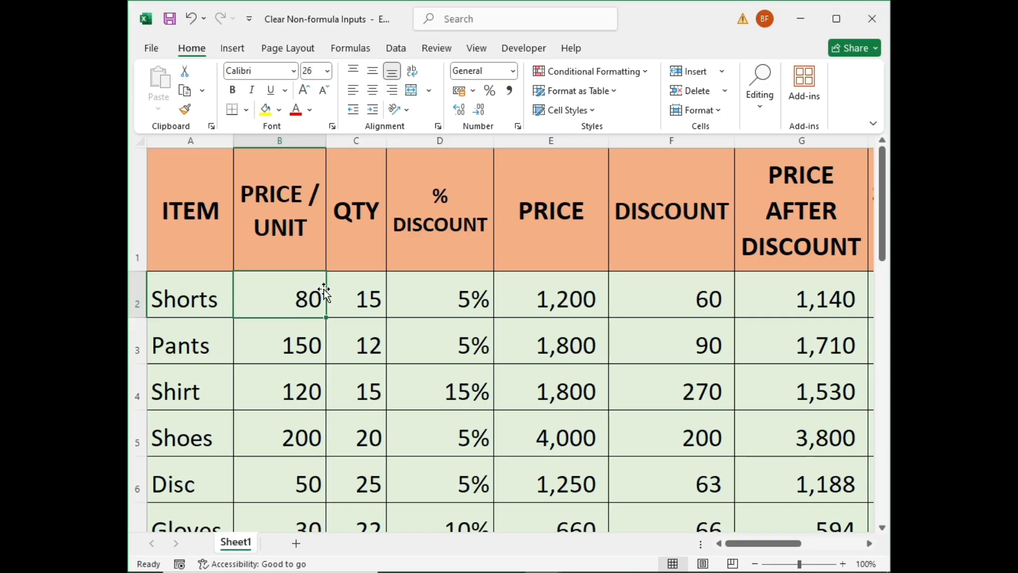
pyautogui.hotkey('shift', 'Down')
pyautogui.hotkey('shift', 'Down')
pyautogui.hotkey('shift', 'Down')
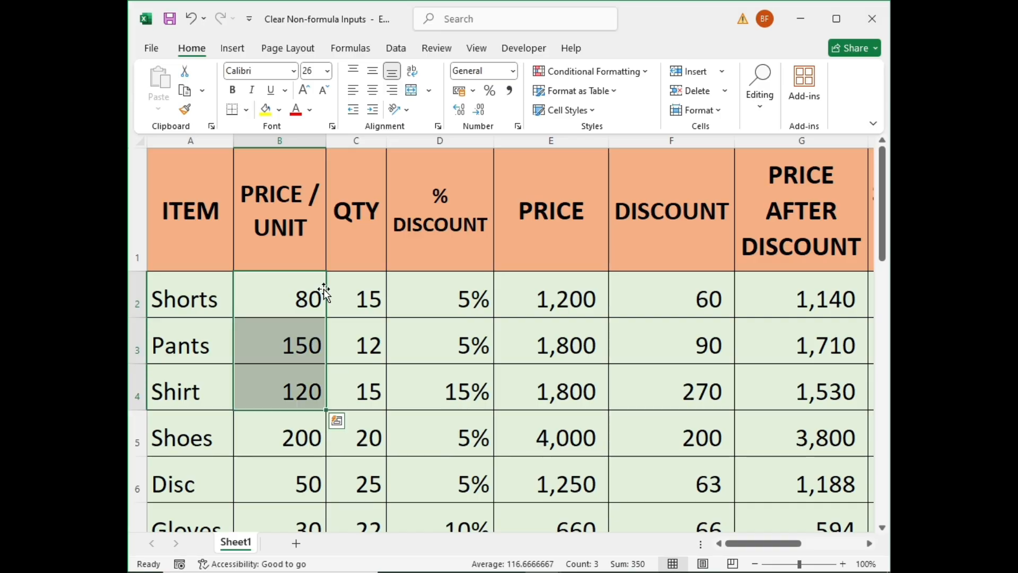
pyautogui.hotkey('shift', 'Up')
pyautogui.hotkey('shift', 'Up')
pyautogui.hotkey('shift', 'Up')
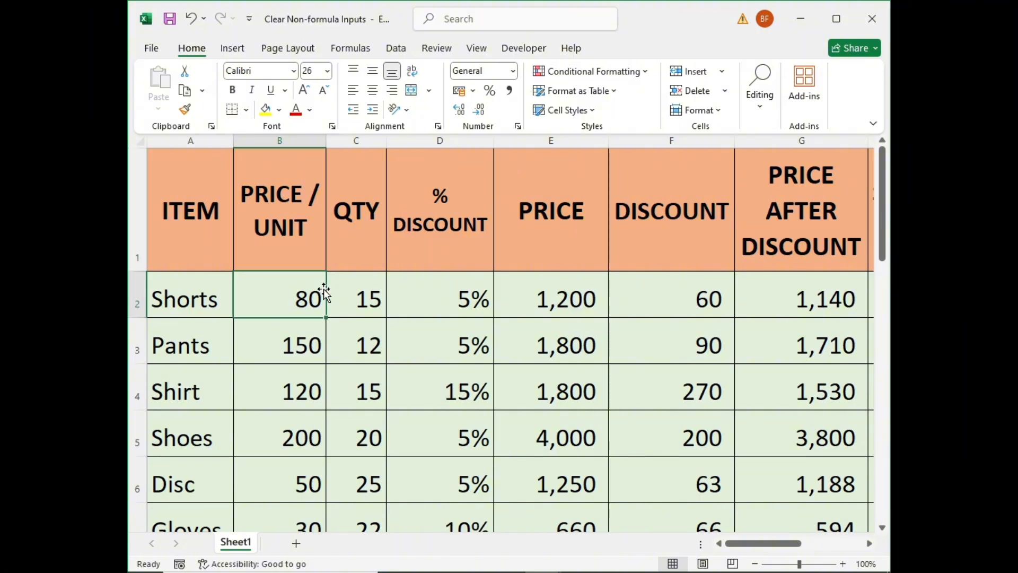
# Extend the selection from B2 to I6, covering the Shorts through Disc rows up to the total checkout amount
pyautogui.hotkey('shift', 'Down')
pyautogui.hotkey('shift', 'Down')
pyautogui.hotkey('shift', 'Down')
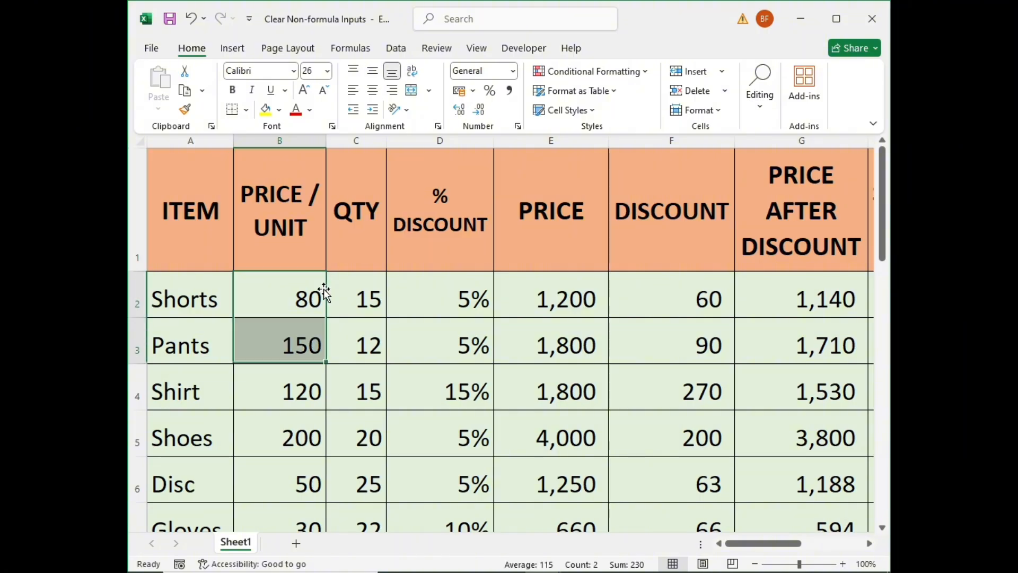
pyautogui.hotkey('shift', 'Down')
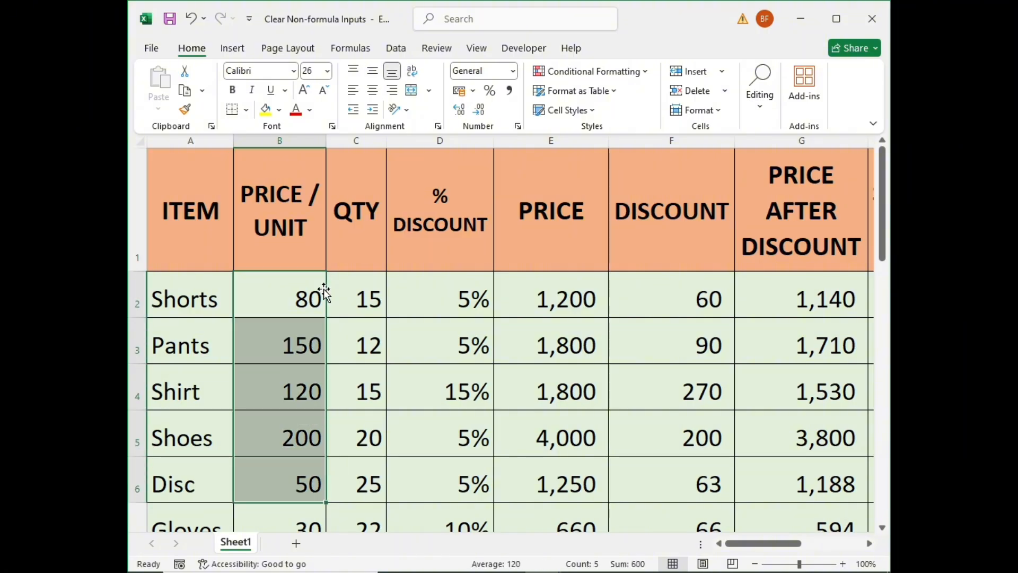
pyautogui.hotkey('shift', 'Right')
pyautogui.hotkey('shift', 'Right')
pyautogui.hotkey('shift', 'Right')
pyautogui.hotkey('shift', 'Right')
pyautogui.hotkey('shift', 'Right')
pyautogui.hotkey('shift', 'Right')
pyautogui.hotkey('shift', 'Right')
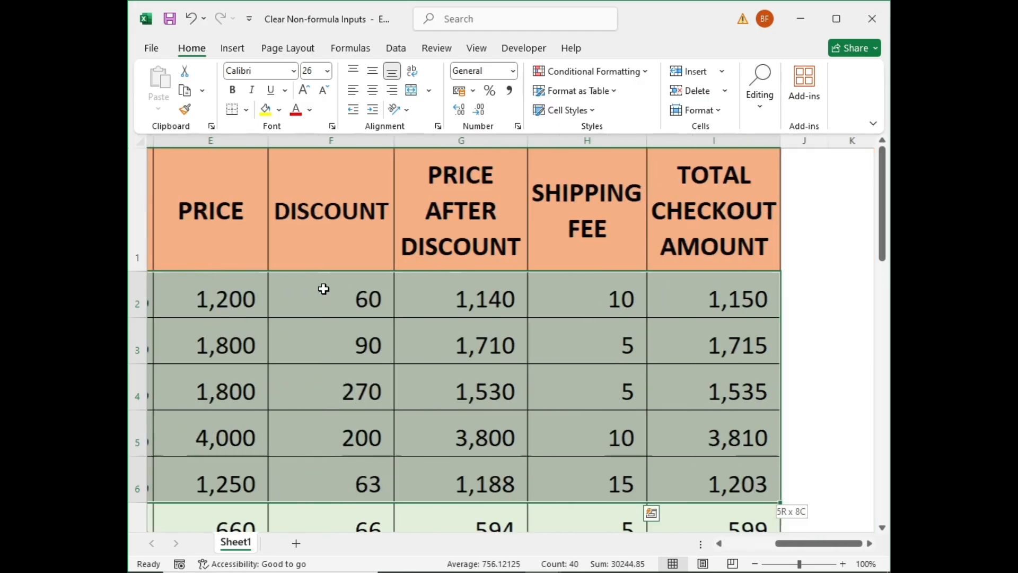
pyautogui.hotkey('shift', 'Right')
pyautogui.hotkey('shift', 'Left')
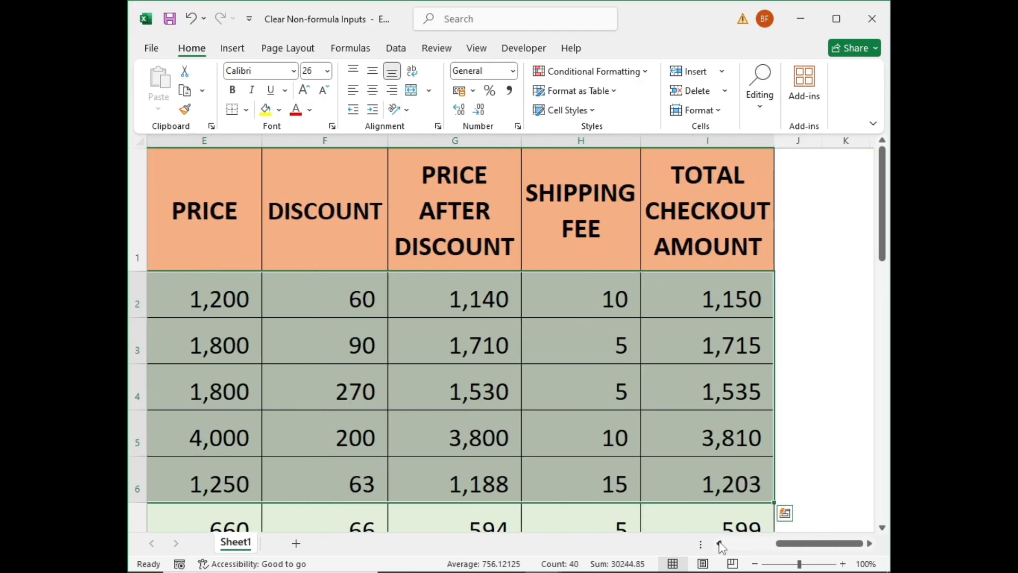
# Assign the shortcut Ctrl+D to the ClearInputsOnly macro in its macro options
pyautogui.hscroll(-3, 721, 543)
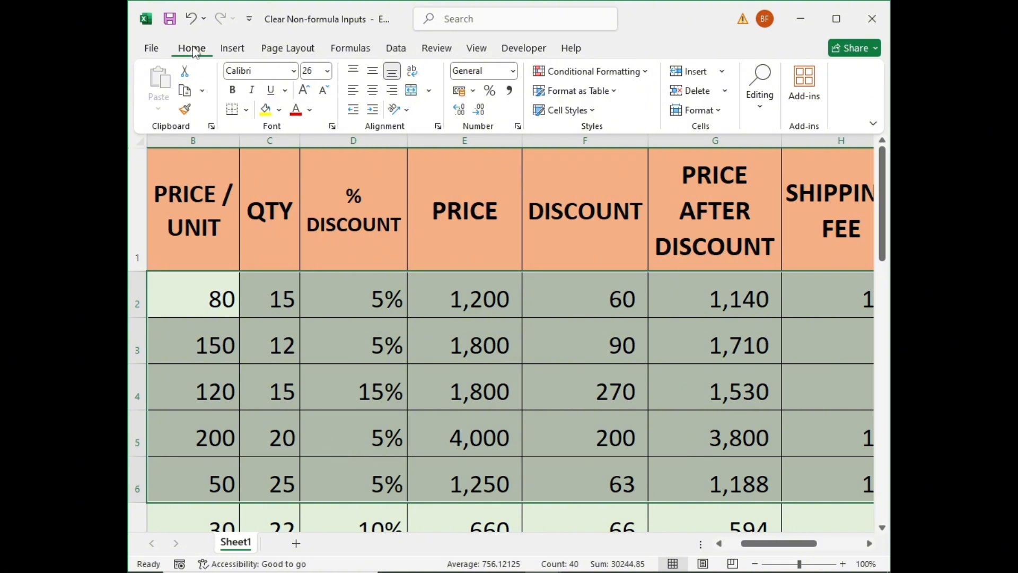
pyautogui.click(527, 52)
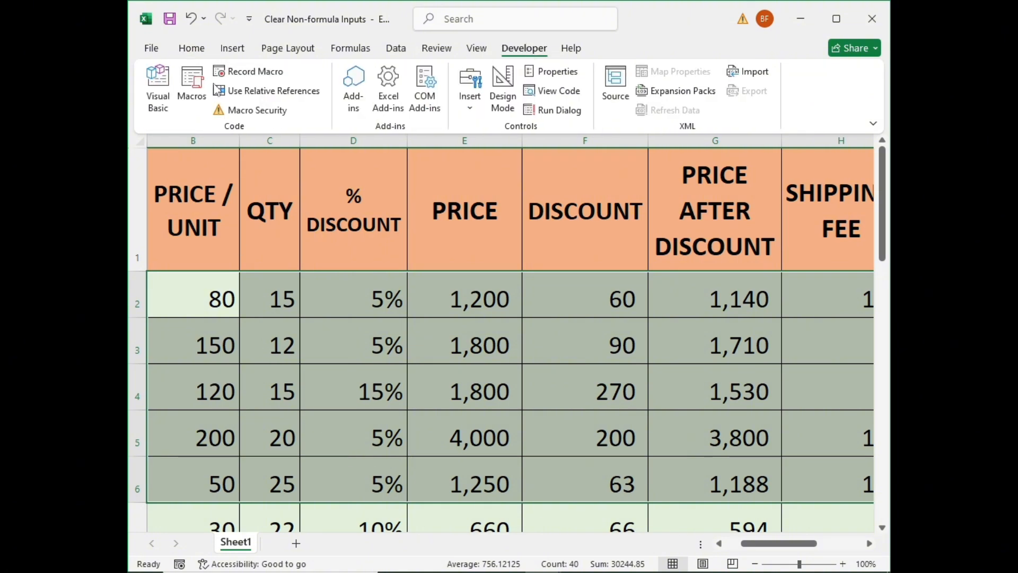
pyautogui.click(191, 87)
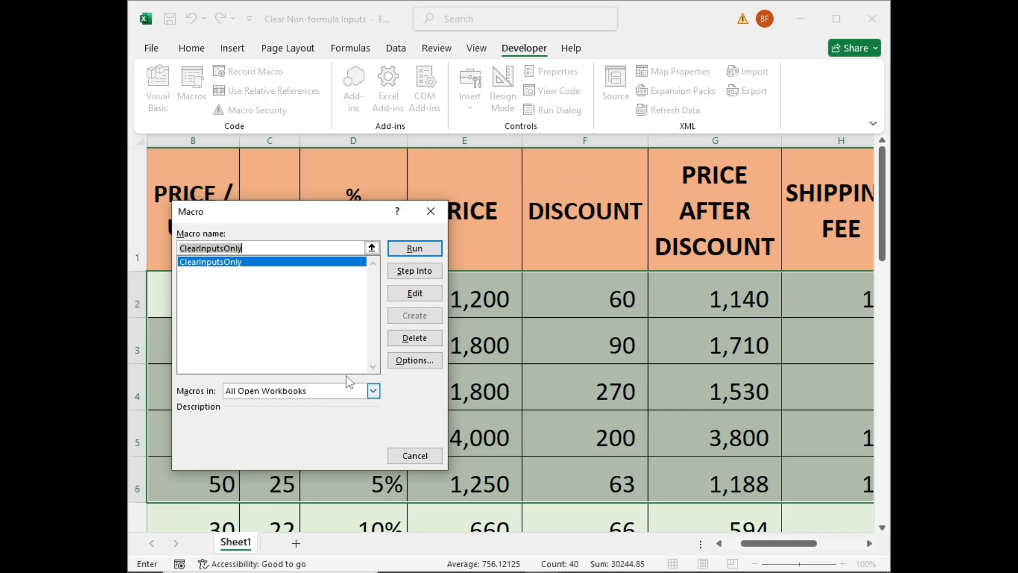
pyautogui.moveTo(291, 216); pyautogui.dragTo(434, 215)
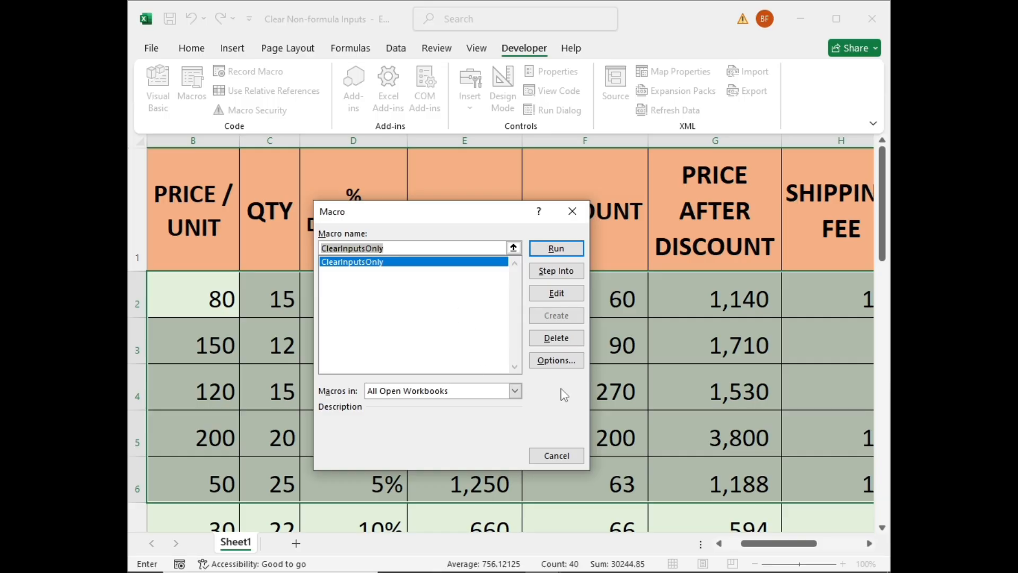
pyautogui.click(556, 364)
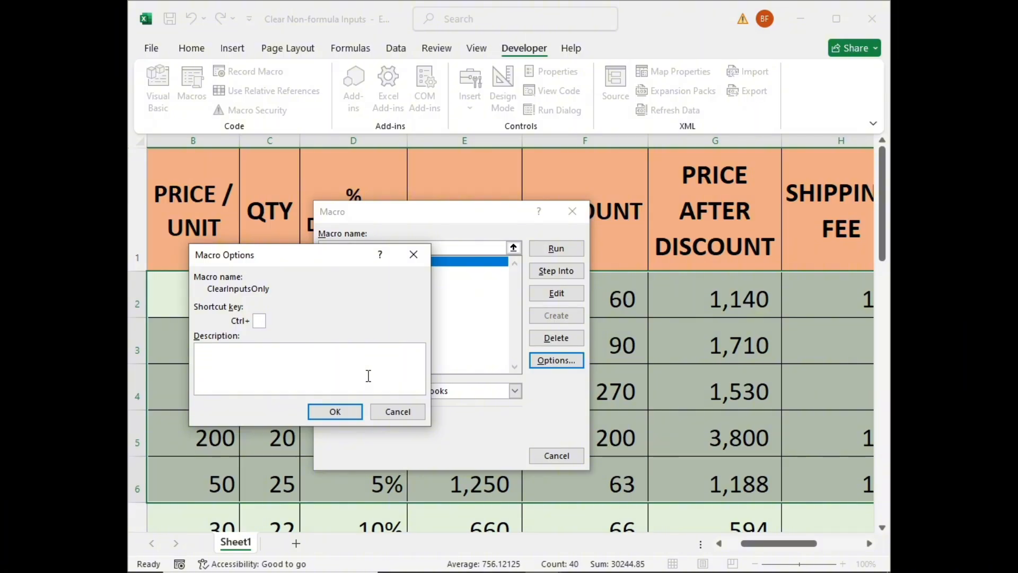
pyautogui.write('d')
pyautogui.click(324, 415)
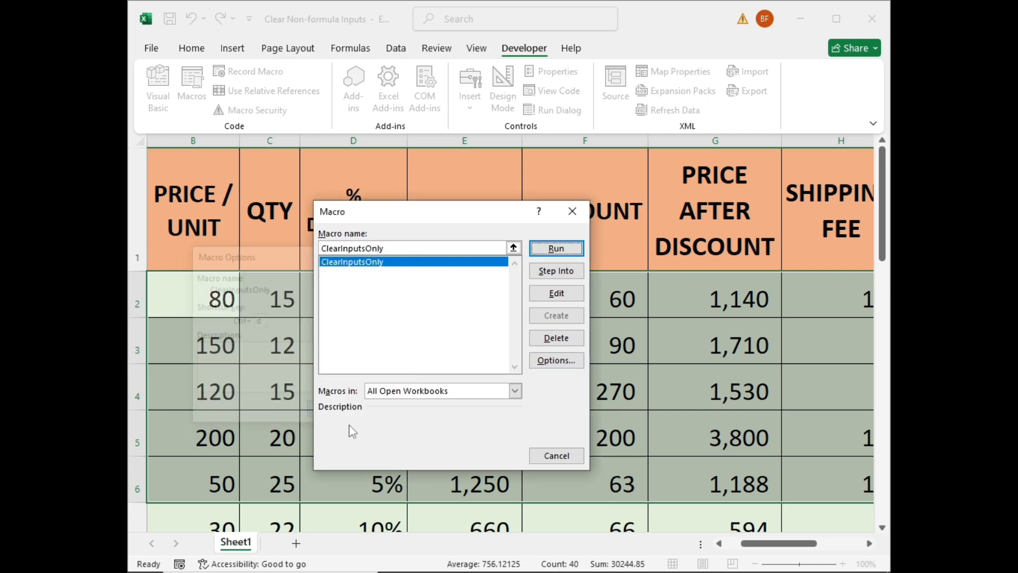
pyautogui.click(553, 458)
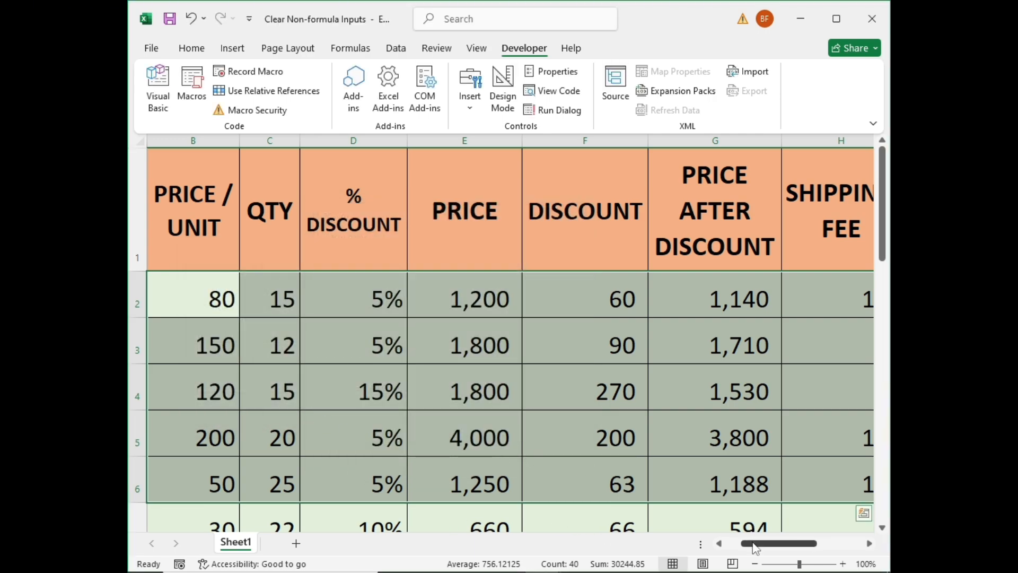
# Run the ClearInputsOnly macro on the selected range B2 to I6
pyautogui.moveTo(756, 543); pyautogui.dragTo(740, 543)
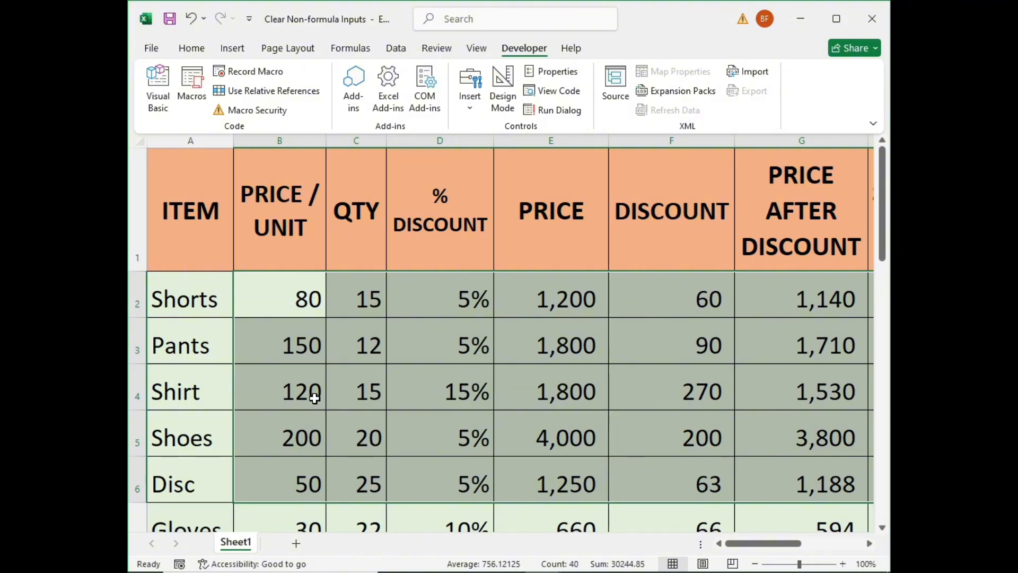
pyautogui.hotkey('ctrl', 'd')
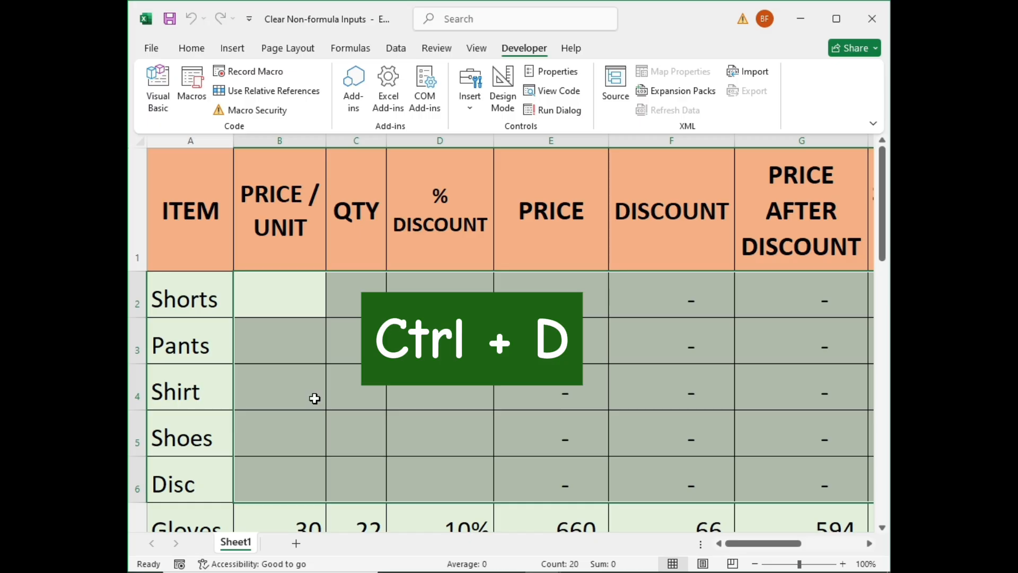
# Examine the cells of the Shorts row and the calculated cells in the Price column after the macro run
pyautogui.press('Right')
pyautogui.press('Right')
pyautogui.press('Right')
pyautogui.press('Right')
pyautogui.press('Right')
pyautogui.press('Right')
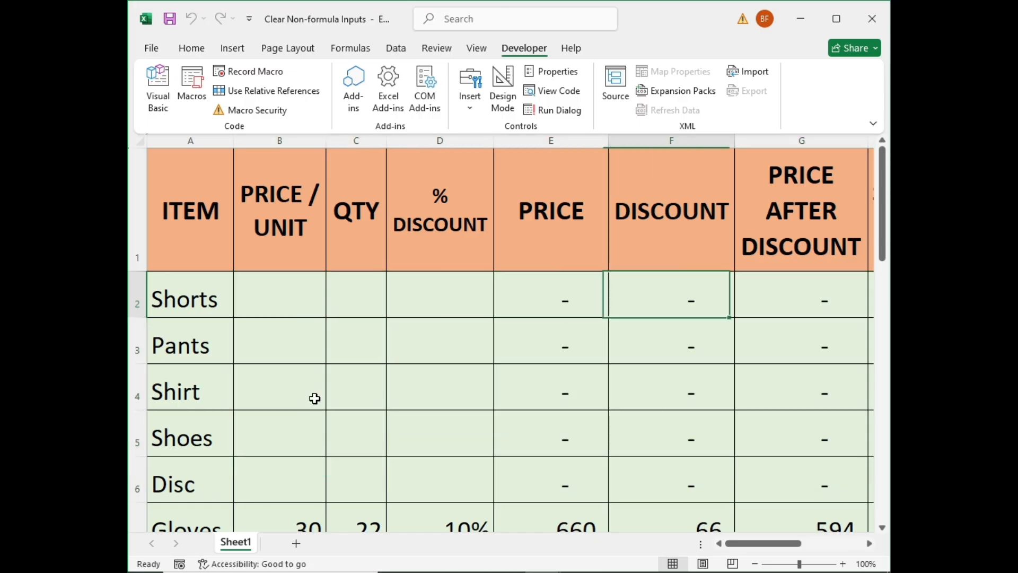
pyautogui.press('Right')
pyautogui.press('Right')
pyautogui.press('Left')
pyautogui.press('Left')
pyautogui.press('Left')
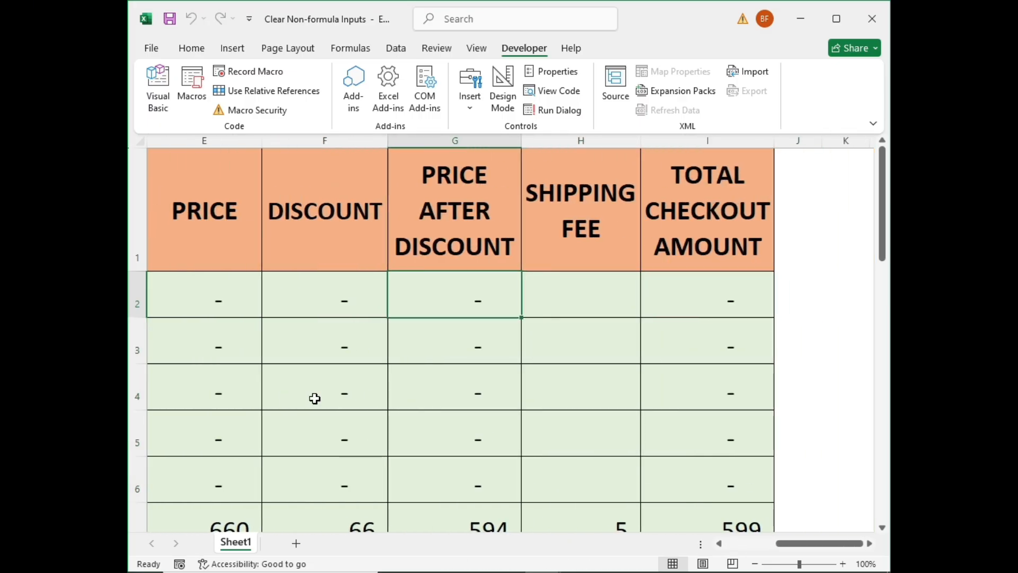
pyautogui.press('Left')
pyautogui.press('Left')
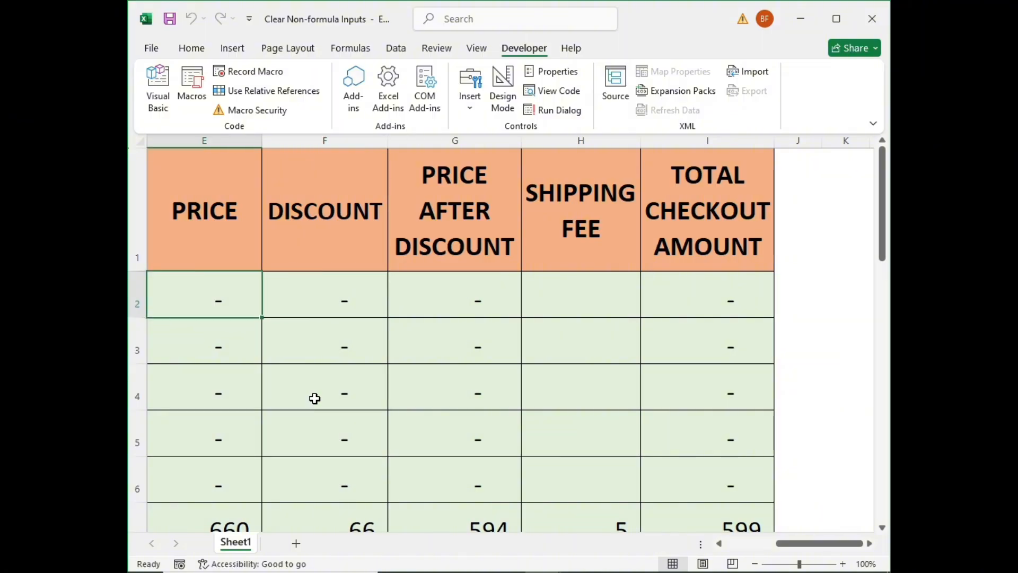
pyautogui.press('Down')
pyautogui.press('Down')
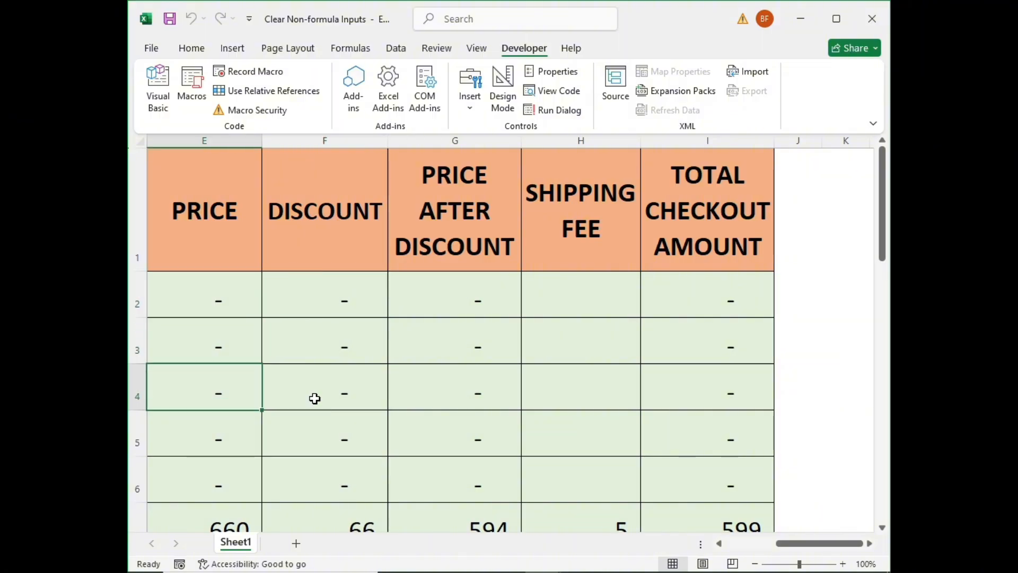
# Inspect the formulas in the Shorts row's Price and Discount cells, E2 and F2
pyautogui.press('Up')
pyautogui.press('Up')
pyautogui.press('F2')
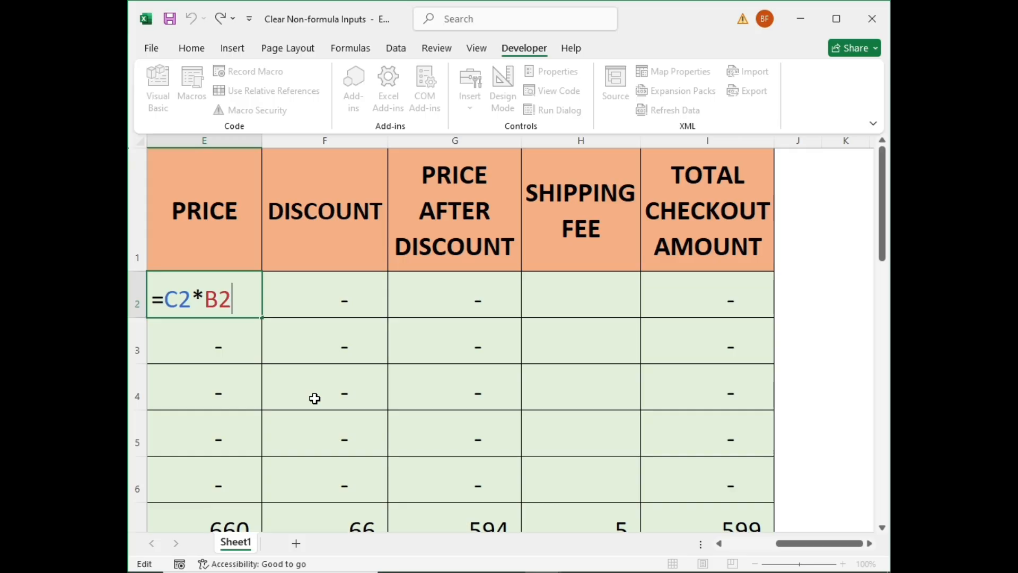
pyautogui.press('Return')
pyautogui.press('Up')
pyautogui.press('Right')
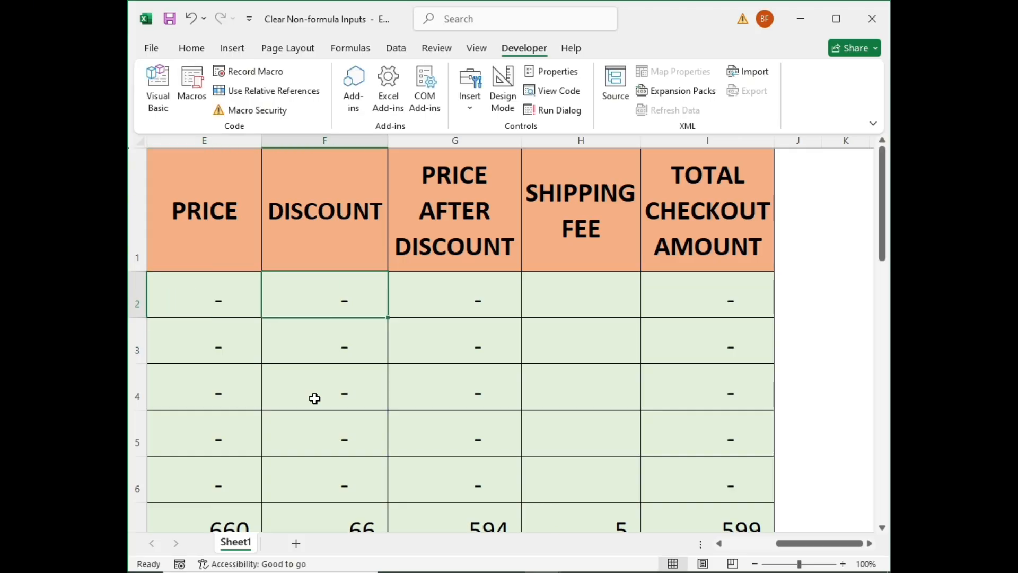
pyautogui.press('F2')
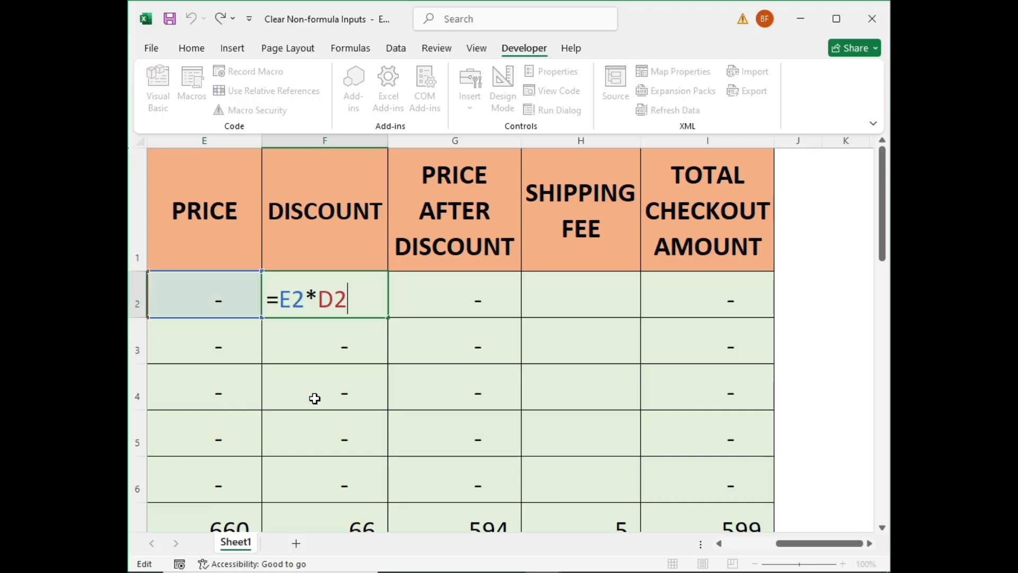
pyautogui.press('Return')
pyautogui.press('Up')
pyautogui.press('Right')
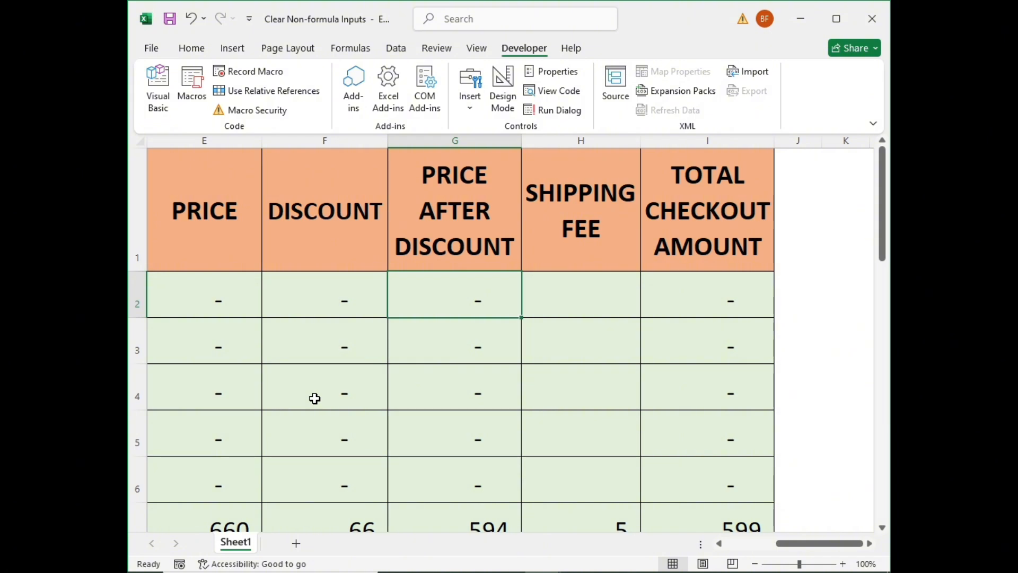
# Inspect the formulas in the Shorts row's Price After Discount and Total Checkout Amount cells, G2 and I2
pyautogui.press('F2')
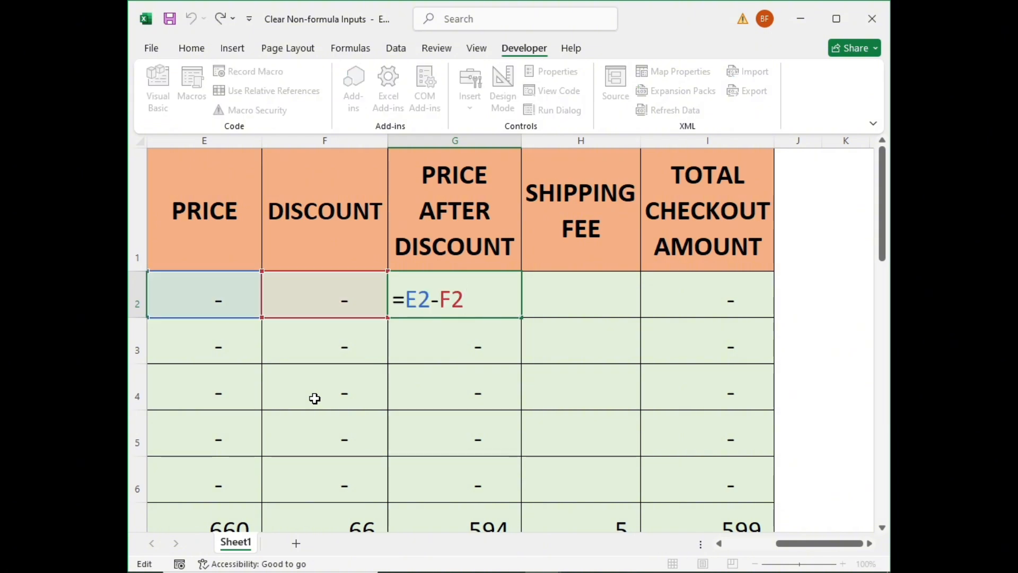
pyautogui.press('Return')
pyautogui.press('Up')
pyautogui.press('Right')
pyautogui.press('Right')
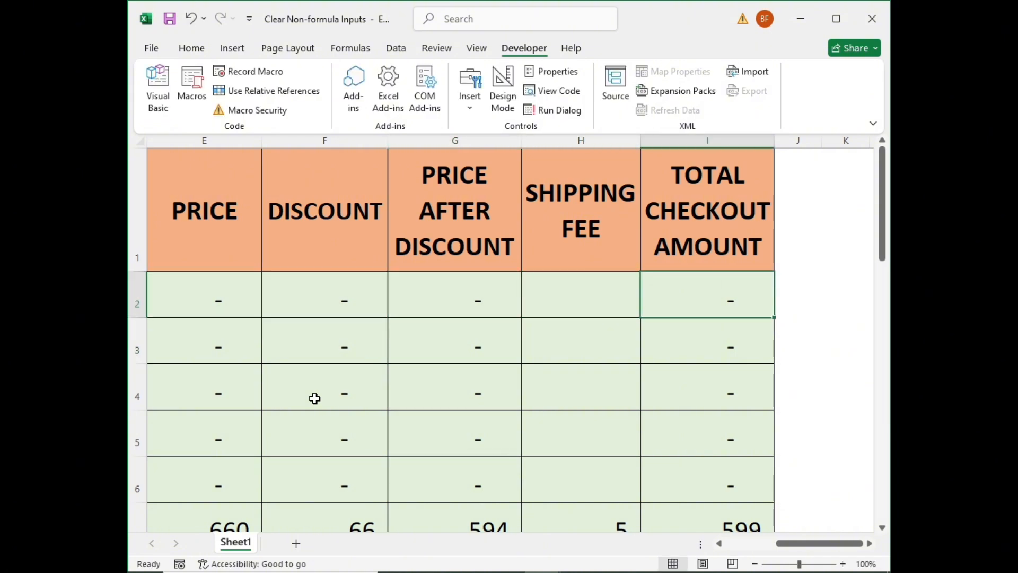
pyautogui.press('F2')
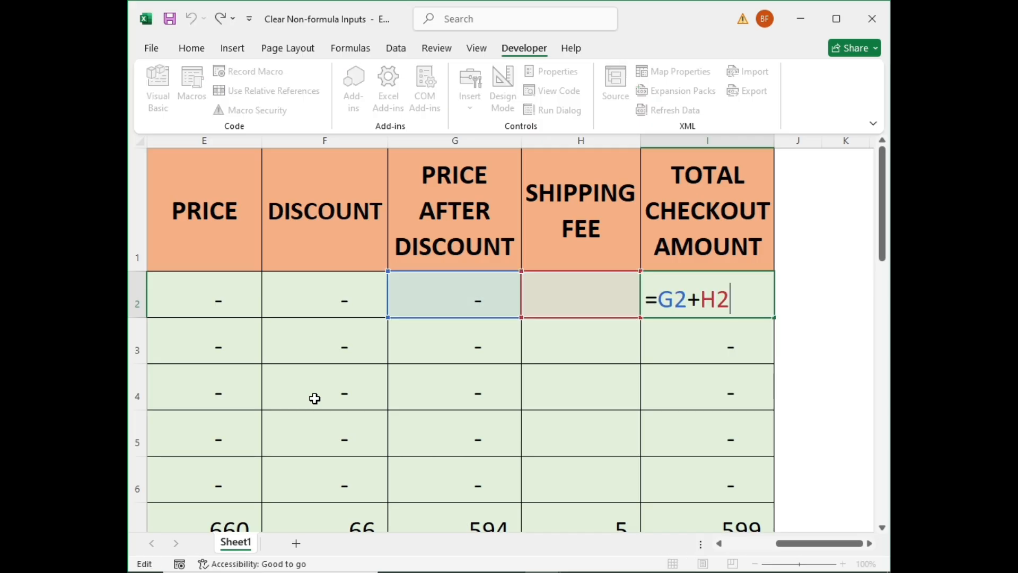
pyautogui.press('Return')
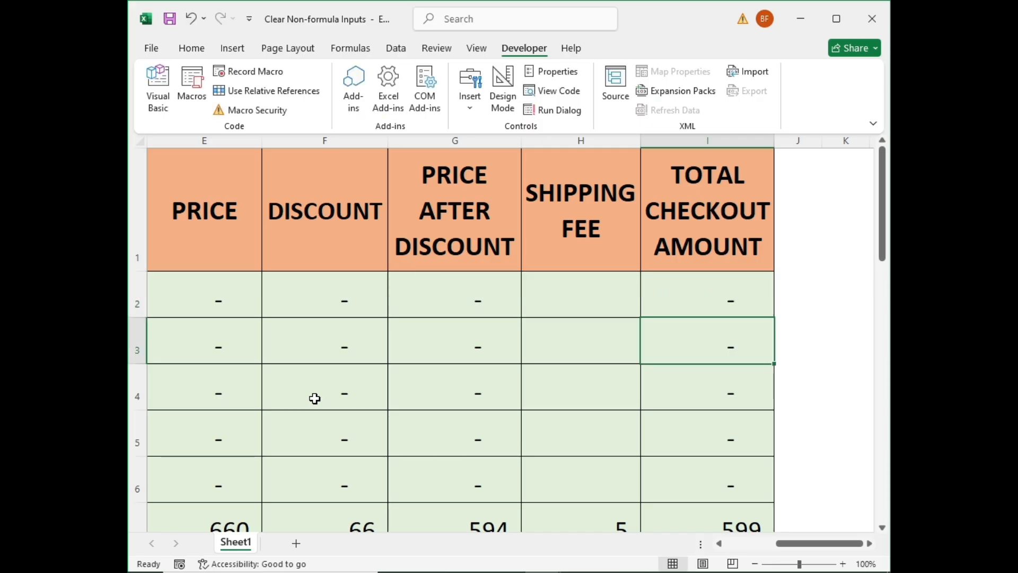
# Enter a price per unit of 80 and a quantity of 50 for Shorts
pyautogui.press('Up')
pyautogui.press('Left')
pyautogui.press('Left')
pyautogui.press('Left')
pyautogui.press('Left')
pyautogui.press('Left')
pyautogui.press('Left')
pyautogui.press('Left')
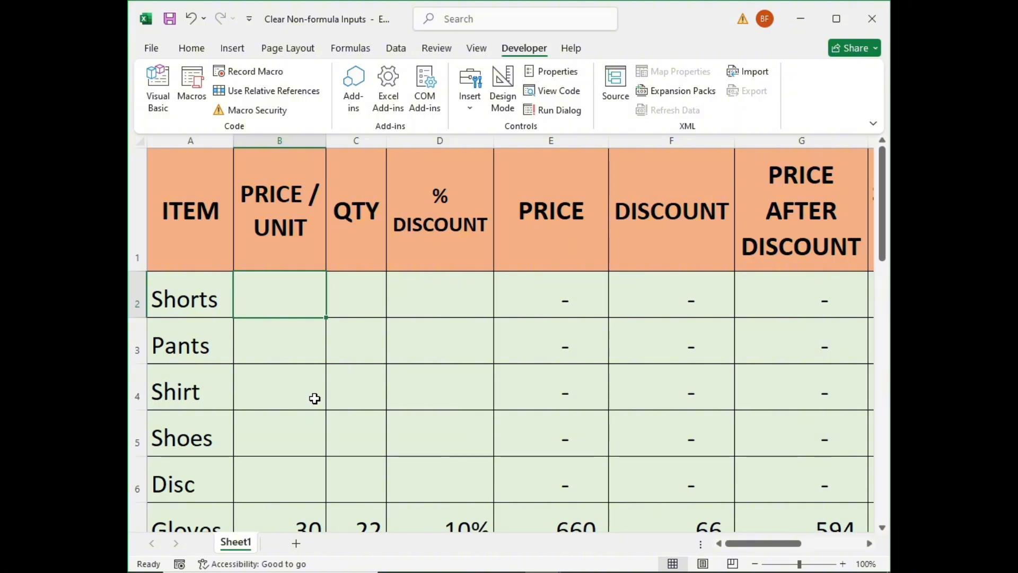
pyautogui.write('80')
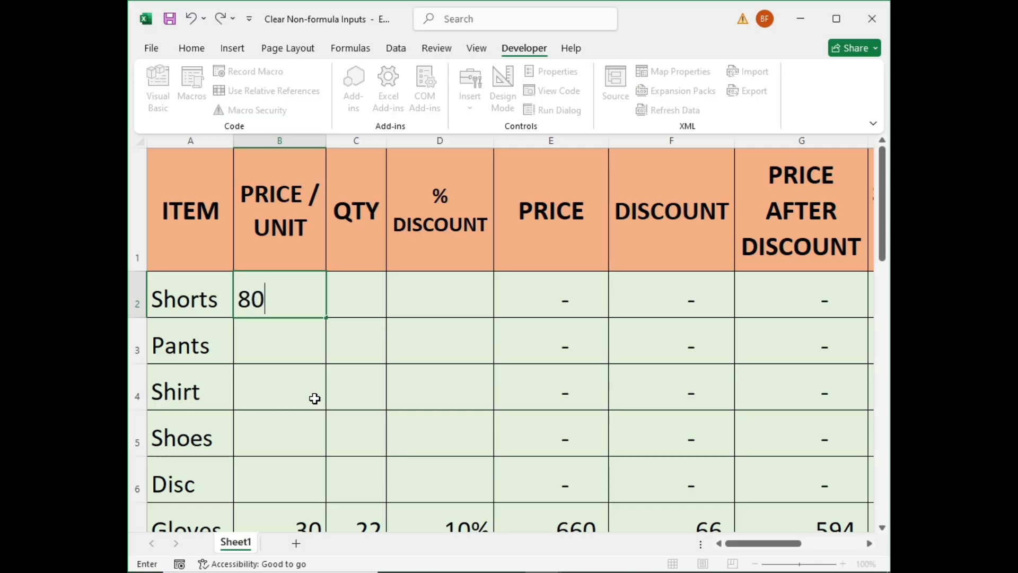
pyautogui.press('Tab')
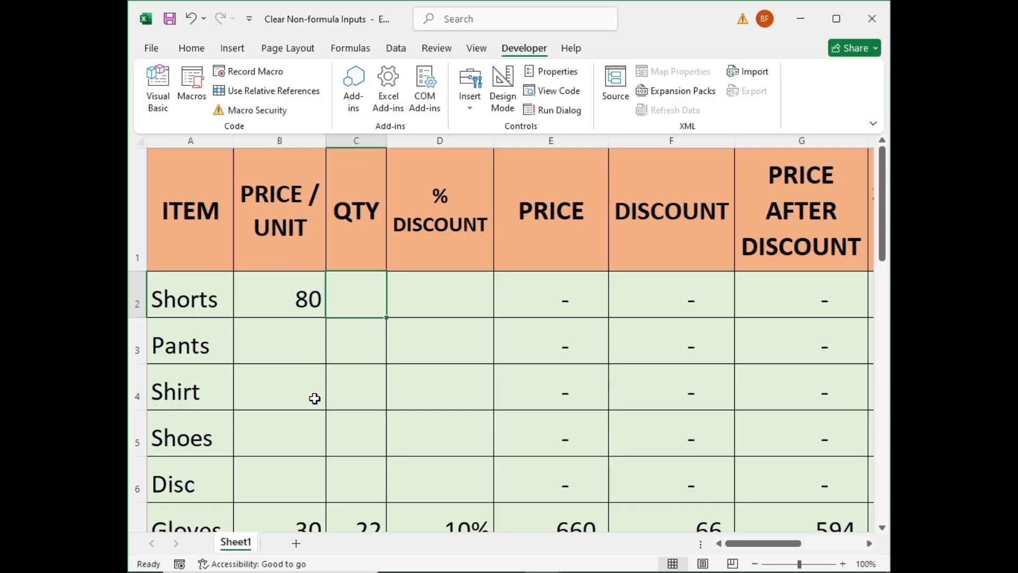
pyautogui.write('50')
pyautogui.press('Tab')
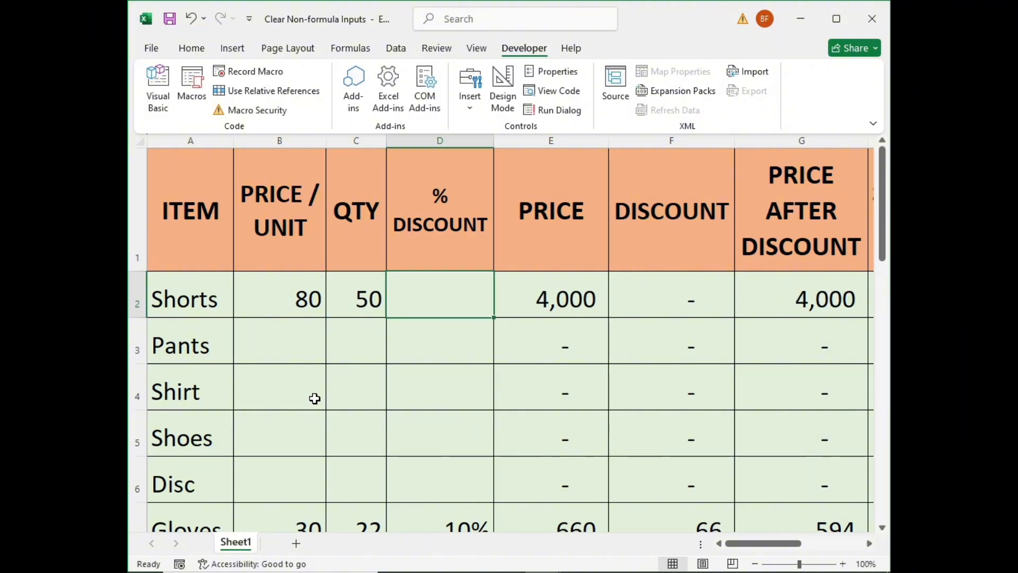
# Enter a 5% discount and a shipping fee of 5 for Shorts
pyautogui.write('5%')
pyautogui.press('Tab')
pyautogui.press('Tab')
pyautogui.press('Tab')
pyautogui.press('Tab')
pyautogui.press('Tab')
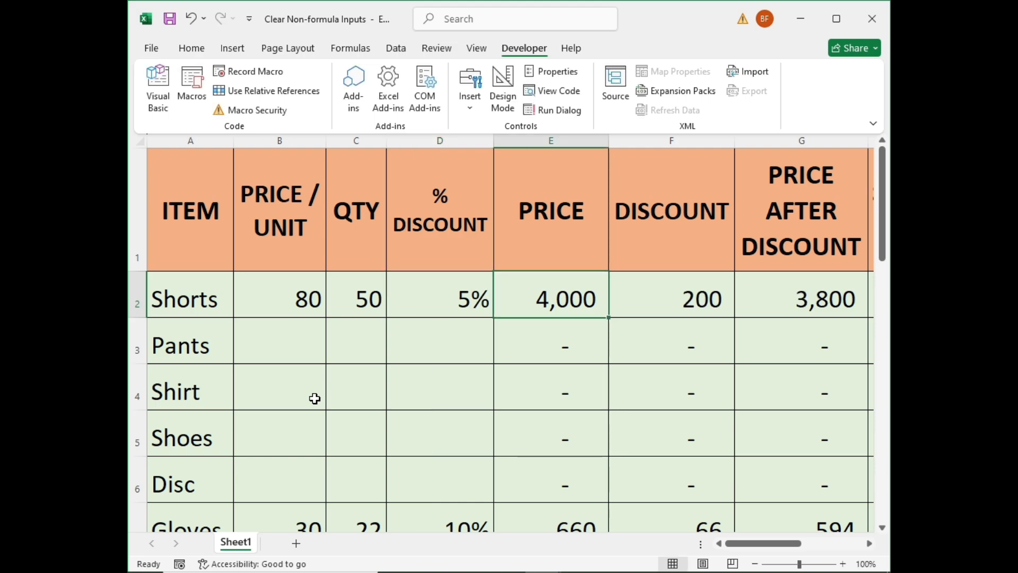
pyautogui.hotkey('shift', 'Tab')
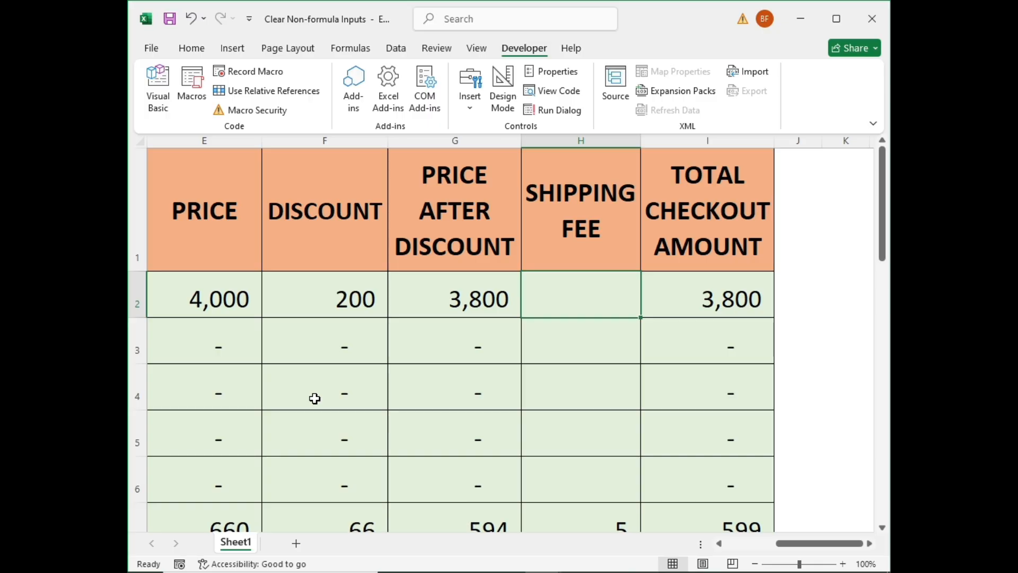
pyautogui.write('5')
pyautogui.press('Tab')
pyautogui.press('Right')
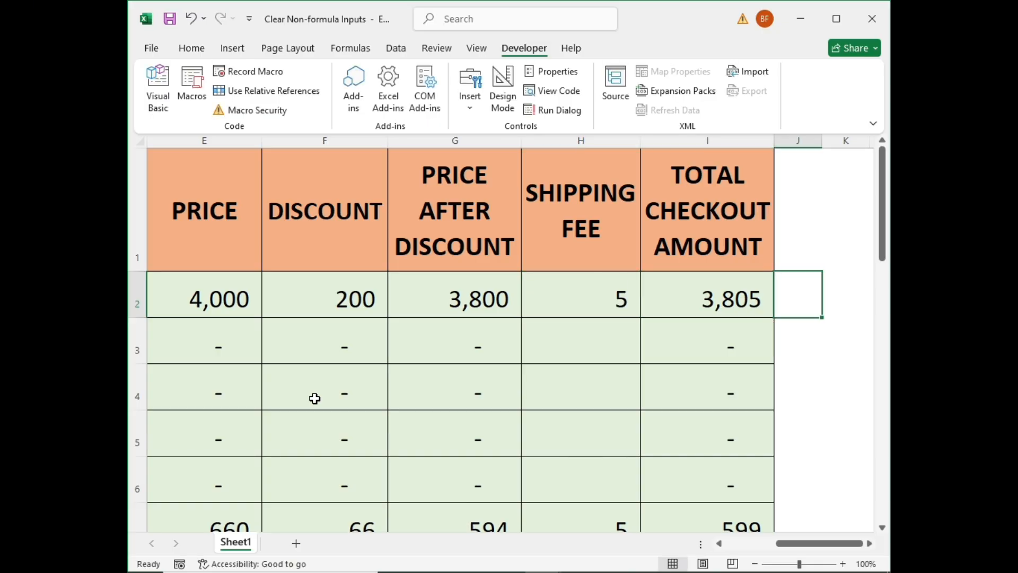
# Review the entered and calculated values across the whole Shorts row
pyautogui.press('Left')
pyautogui.press('Left')
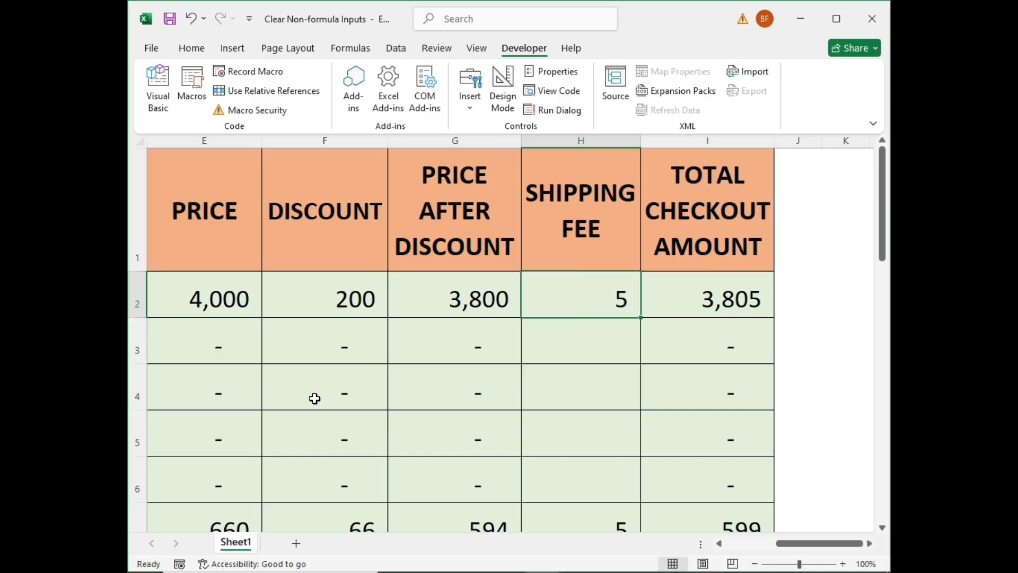
pyautogui.press('Home')
pyautogui.press('Right')
pyautogui.press('Right')
pyautogui.press('Right')
pyautogui.press('Right')
pyautogui.press('Right')
pyautogui.press('Right')
pyautogui.press('Right')
pyautogui.press('Right')
pyautogui.press('Right')
pyautogui.press('Right')
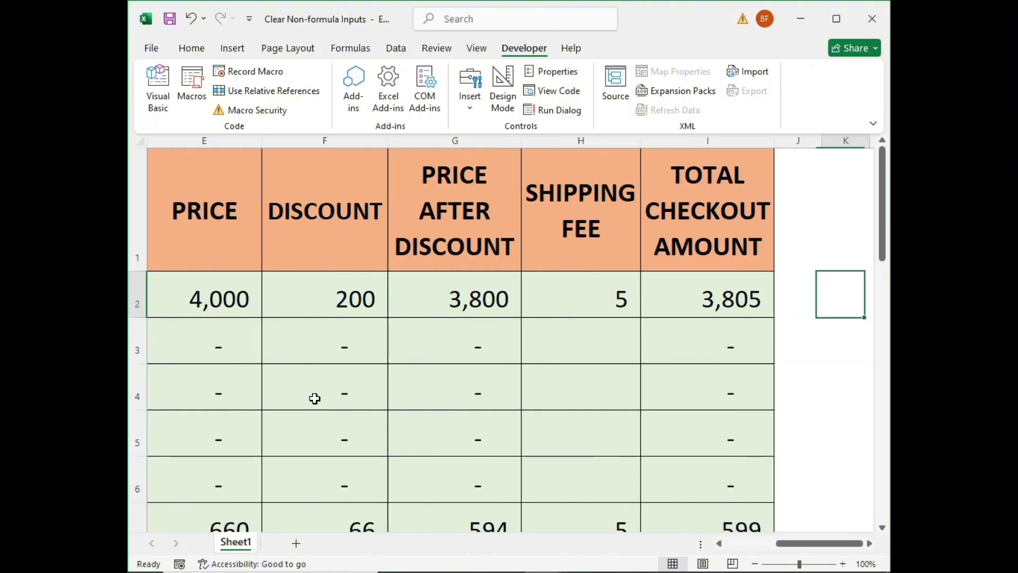
pyautogui.press('Left')
pyautogui.press('Left')
pyautogui.press('Left')
pyautogui.press('Left')
pyautogui.press('Home')
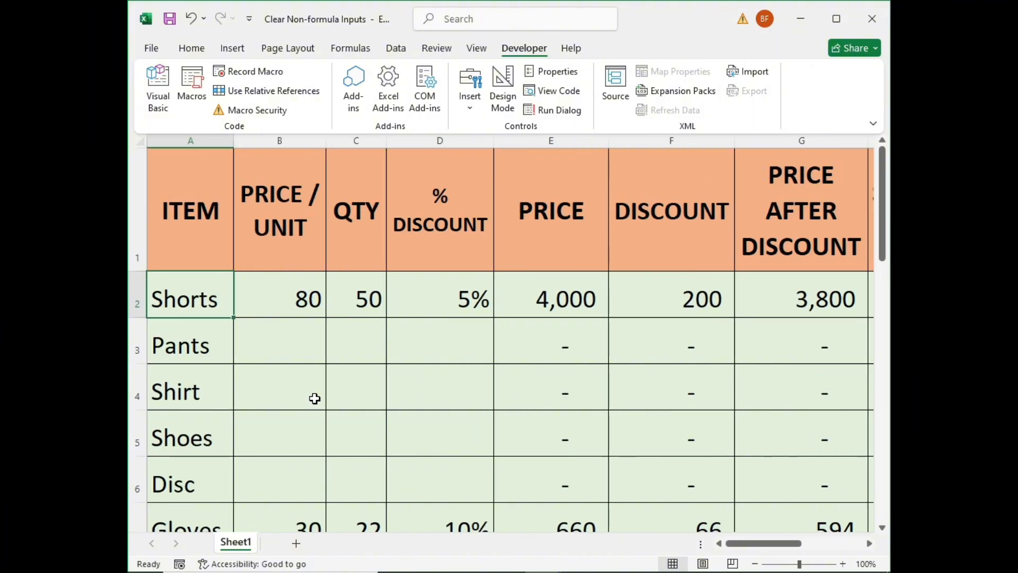
# Enter a price per unit of 199 for Pants and select that row's quantity cell
pyautogui.press('Down')
pyautogui.press('Right')
pyautogui.write('1')
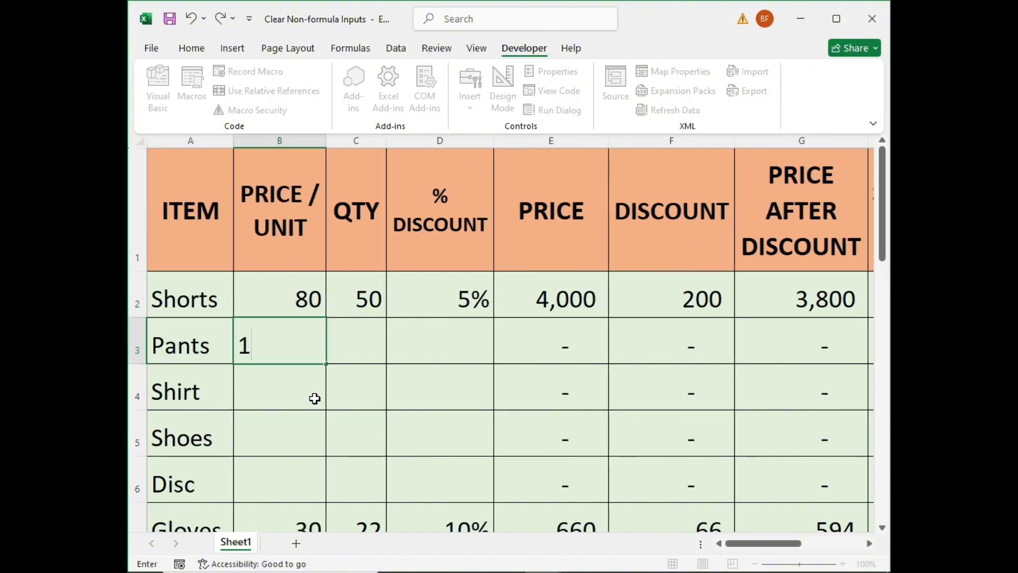
pyautogui.press('BackSpace')
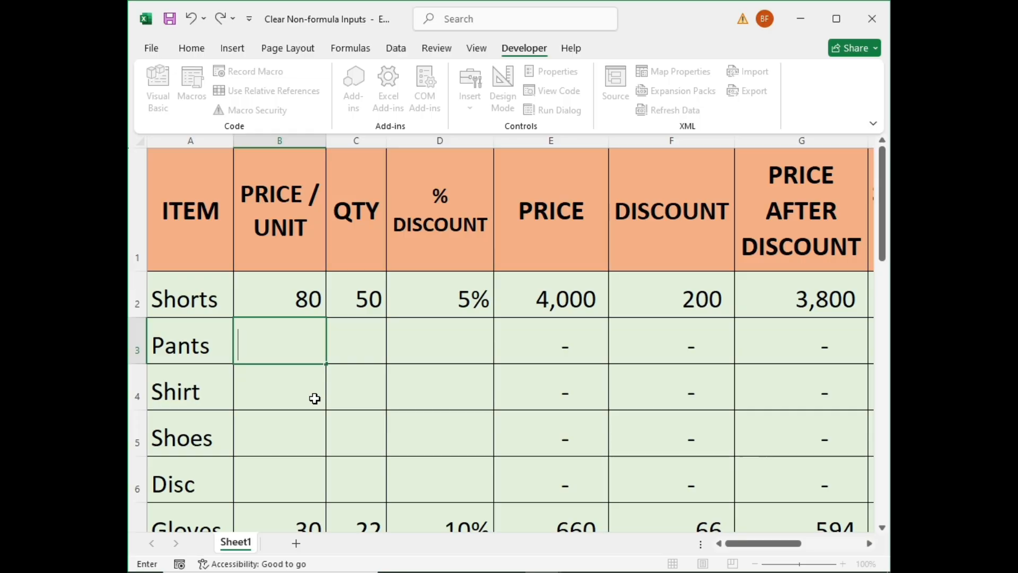
pyautogui.write('199')
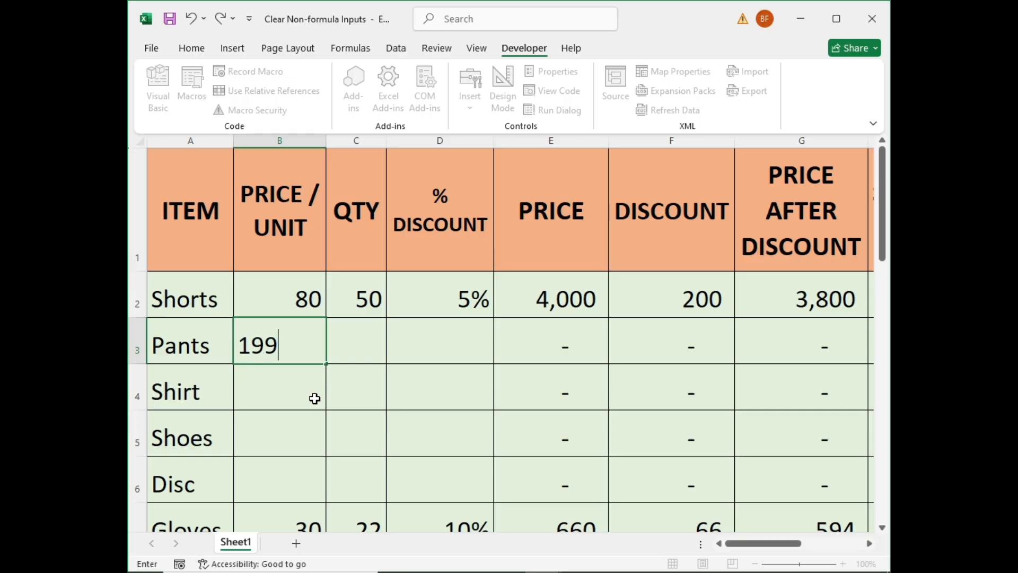
pyautogui.press('Return')
pyautogui.press('Up')
pyautogui.press('Right')
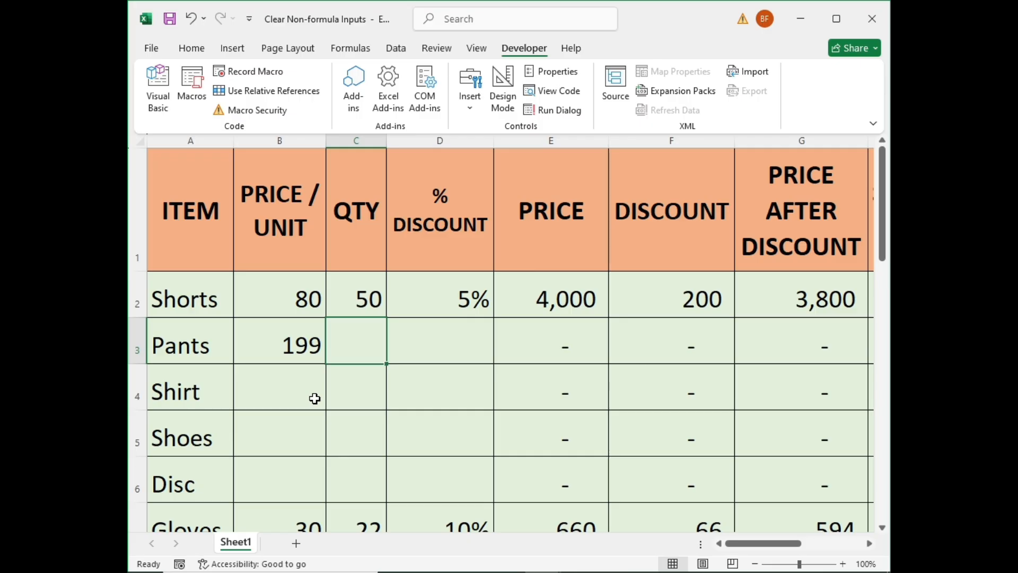
# Enter a quantity of 100 and a 10% discount for Pants
pyautogui.write('100')
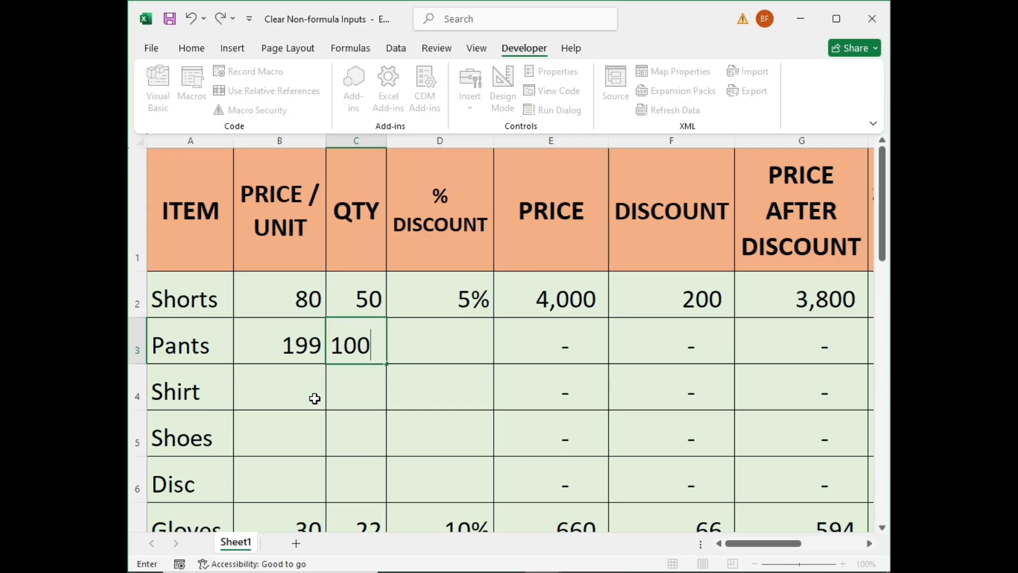
pyautogui.press('Tab')
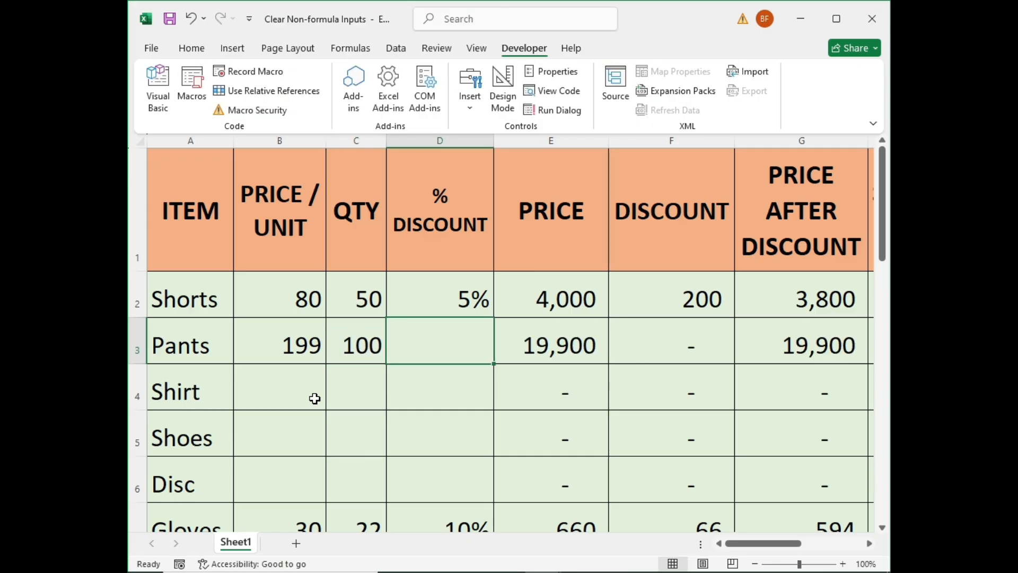
pyautogui.write('10')
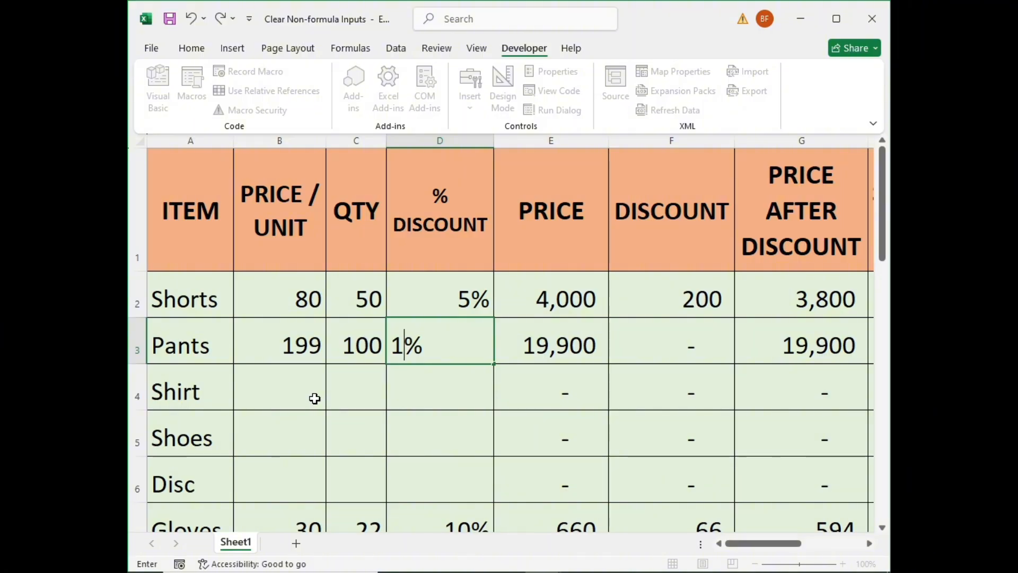
pyautogui.press('Tab')
# Enter a shipping fee of 10 in the Pants row
pyautogui.press('Tab')
pyautogui.press('Tab')
pyautogui.press('Tab')
pyautogui.press('Tab')
pyautogui.press('Tab')
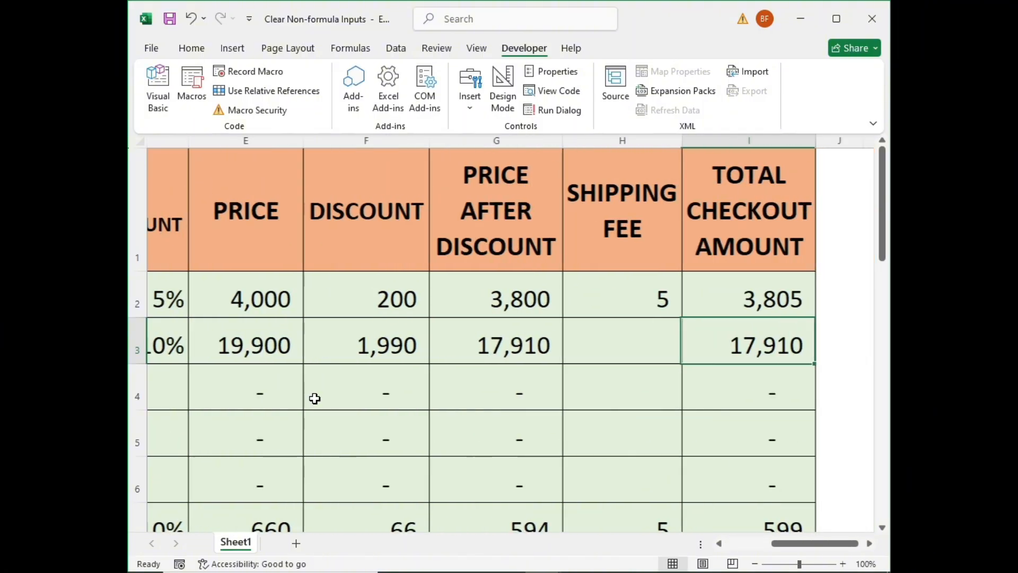
pyautogui.press('Left')
pyautogui.press('Left')
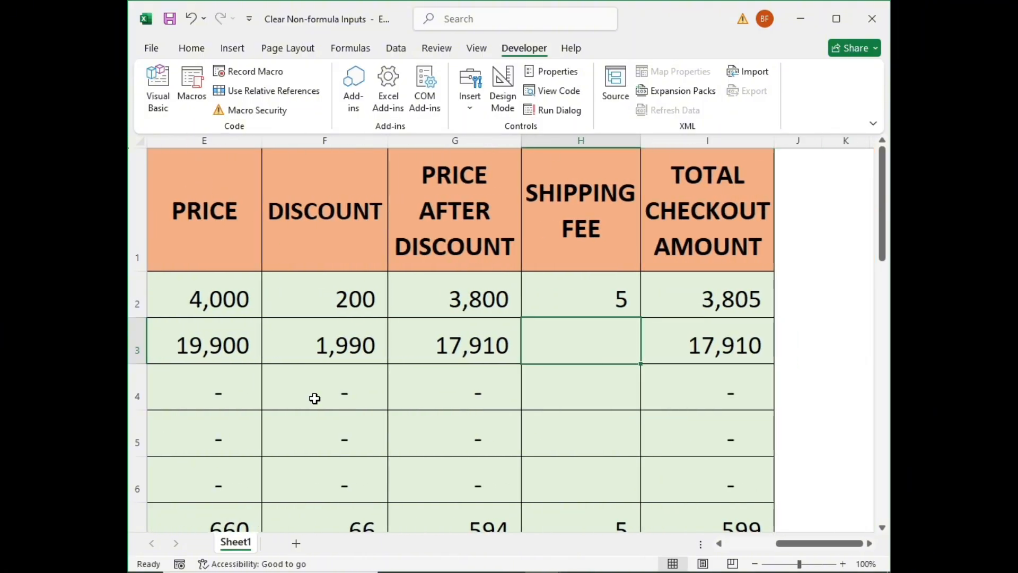
pyautogui.write('10')
pyautogui.press('Tab')
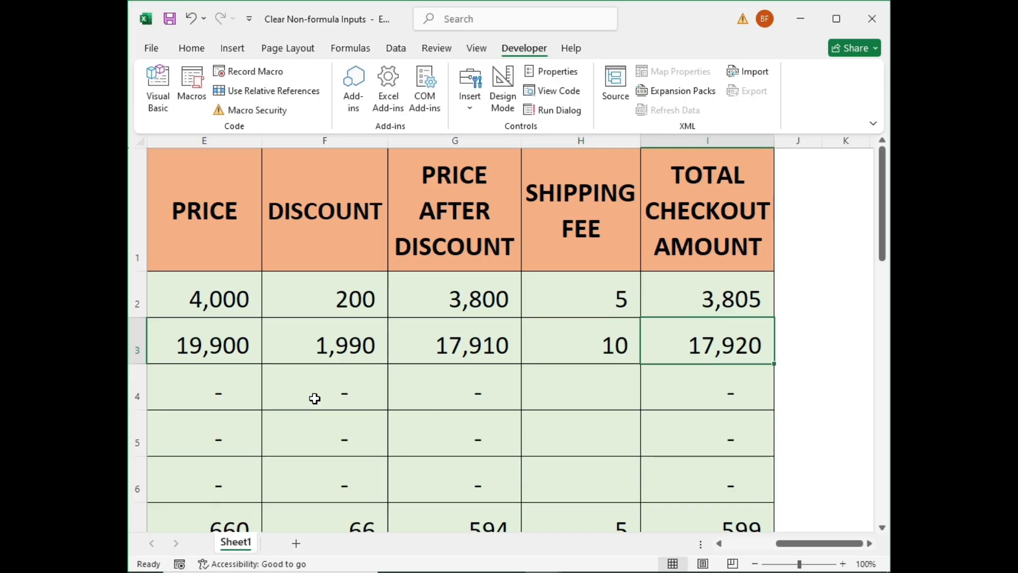
# Enter a price per unit of 150 and a quantity of 50 for Shirt
pyautogui.press('Home')
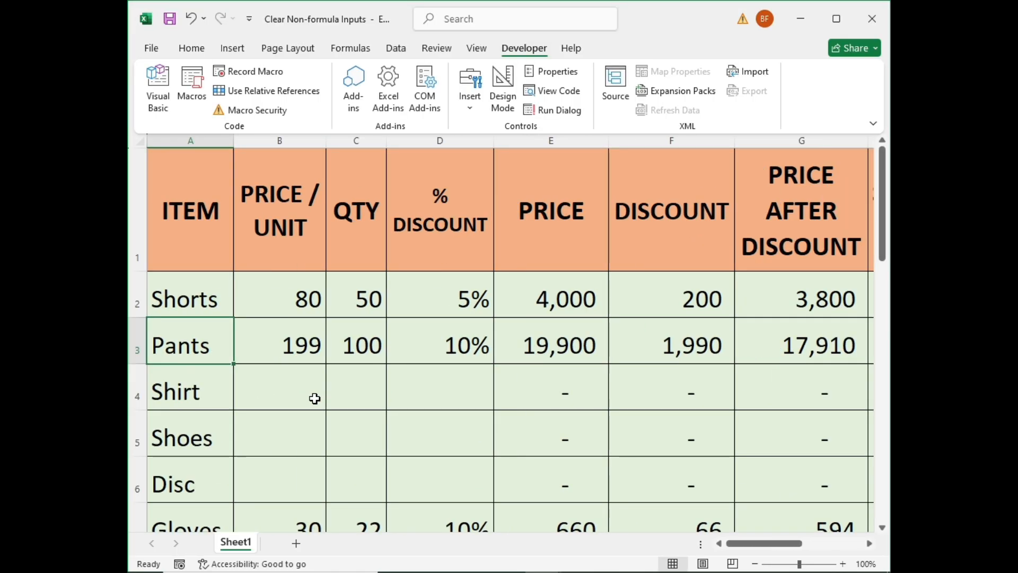
pyautogui.press('Right')
pyautogui.press('Down')
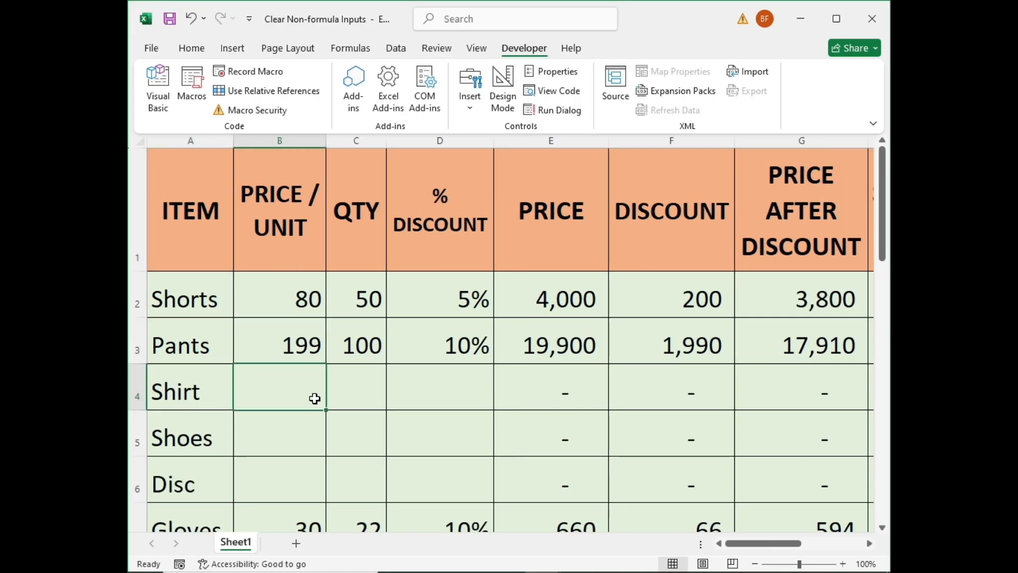
pyautogui.write('150')
pyautogui.press('Tab')
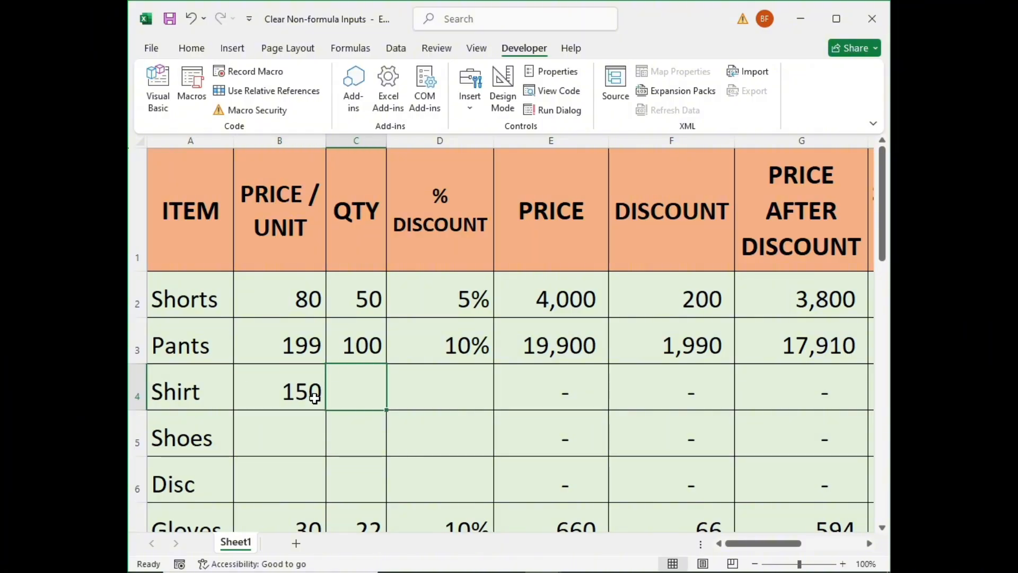
pyautogui.write('50')
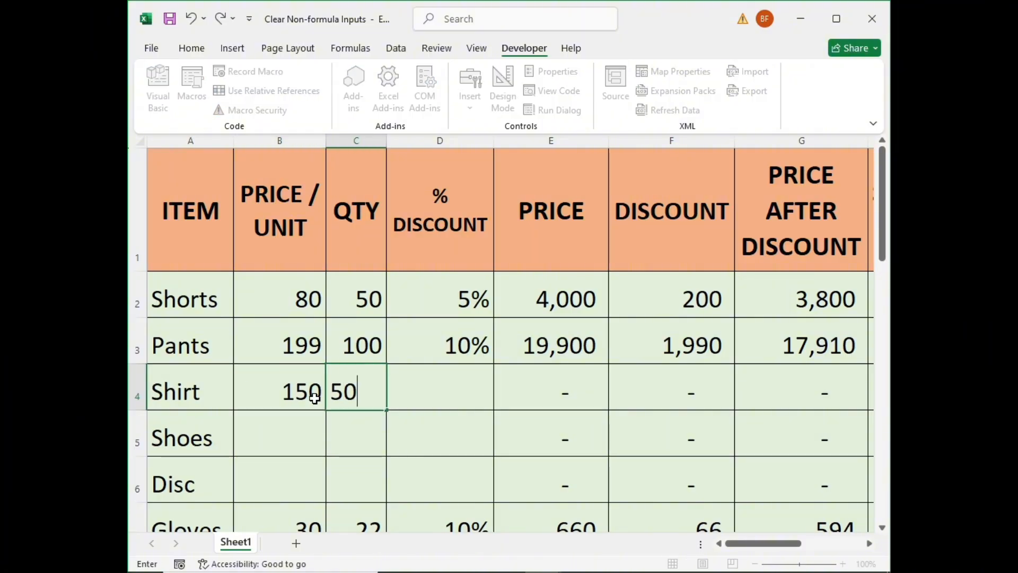
pyautogui.press('Tab')
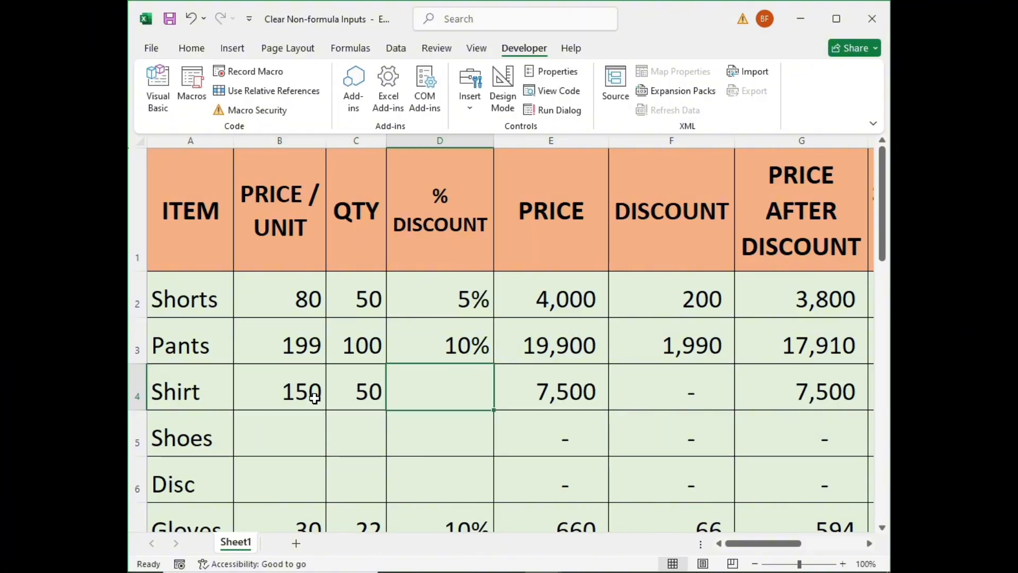
# Enter a 5% discount and a shipping fee of 15 for Shirt
pyautogui.write('5')
pyautogui.hotkey('ctrl', 'Return')
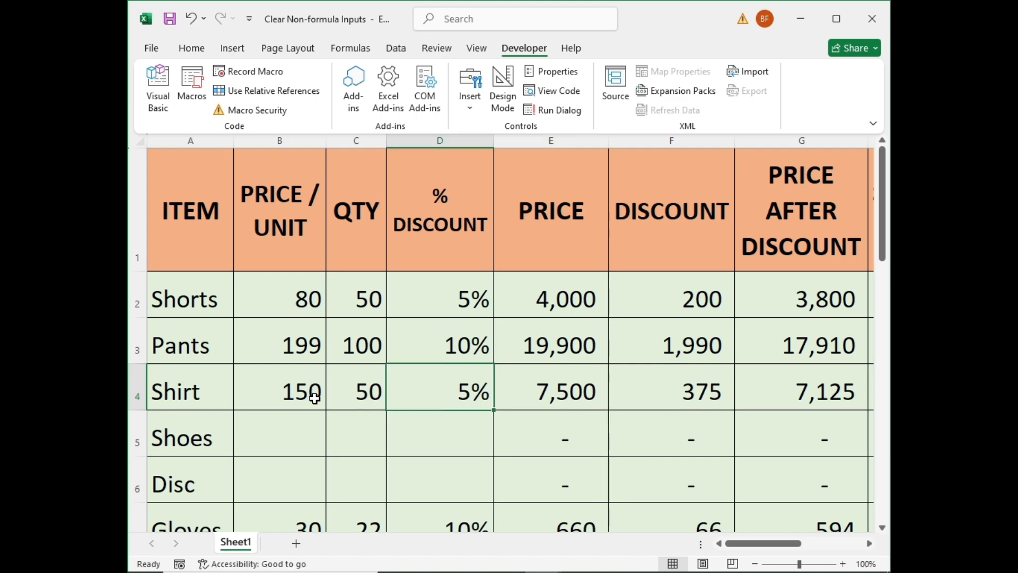
pyautogui.press('Tab')
pyautogui.press('Tab')
pyautogui.press('Tab')
pyautogui.press('Tab')
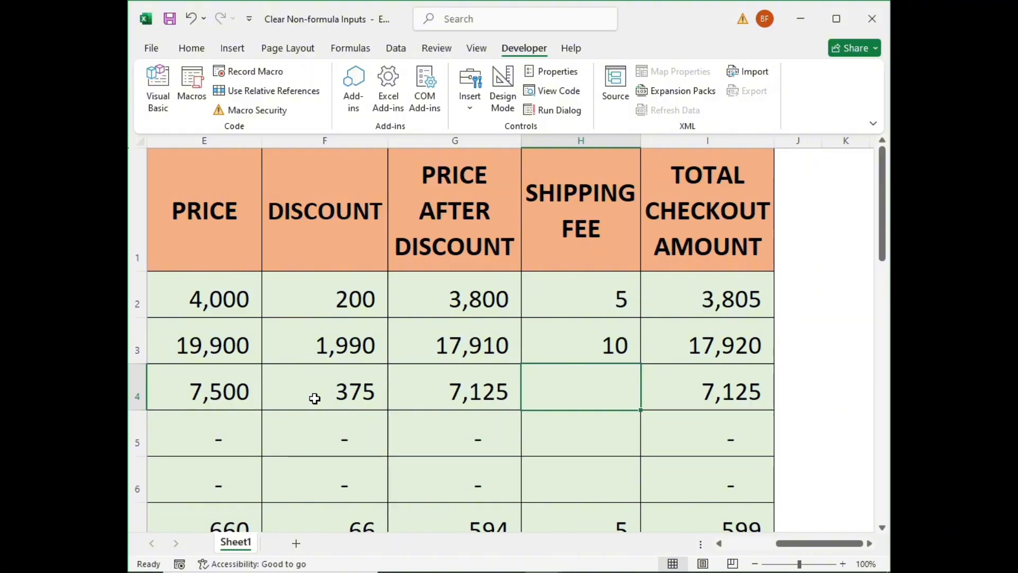
pyautogui.hotkey('alt', 'F11')
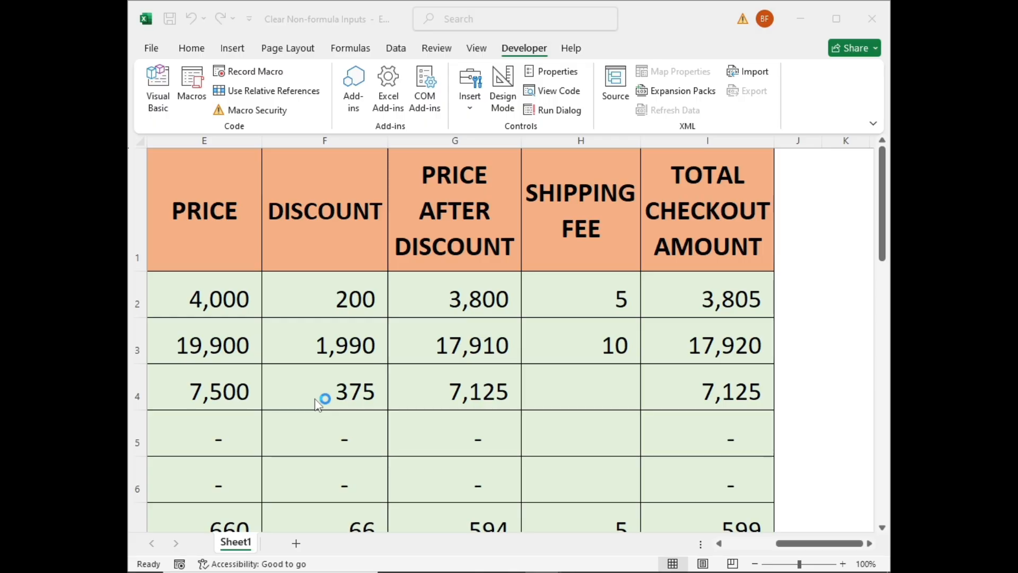
pyautogui.click(556, 375)
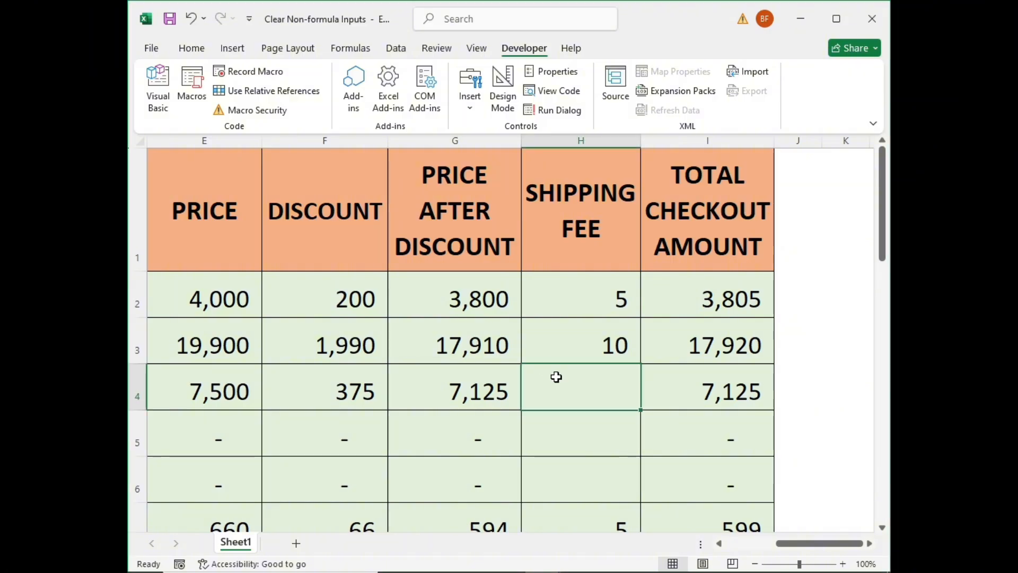
pyautogui.write('15')
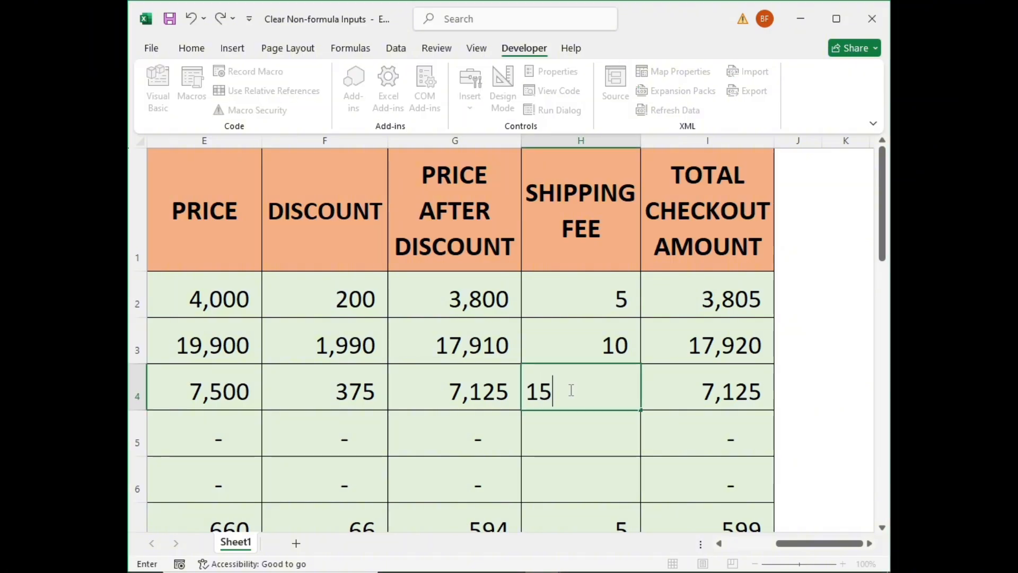
pyautogui.press('Right')
# Enter a price per unit of 100 and a quantity of 75 for Shoes
pyautogui.press('Left')
pyautogui.press('Left')
pyautogui.press('Left')
pyautogui.press('Left')
pyautogui.press('Left')
pyautogui.press('Left')
pyautogui.press('Left')
pyautogui.press('Left')
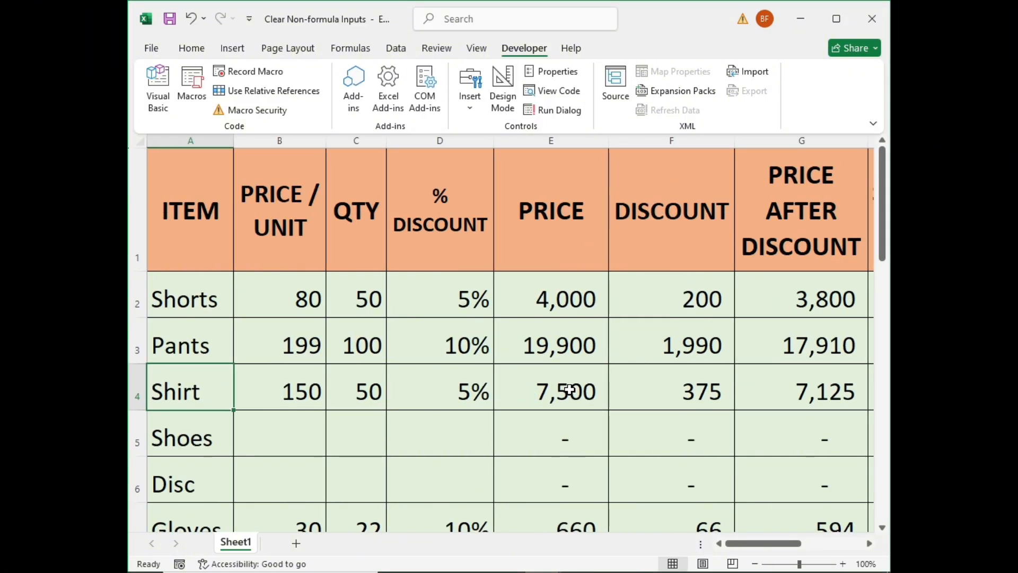
pyautogui.press('Down')
pyautogui.press('Right')
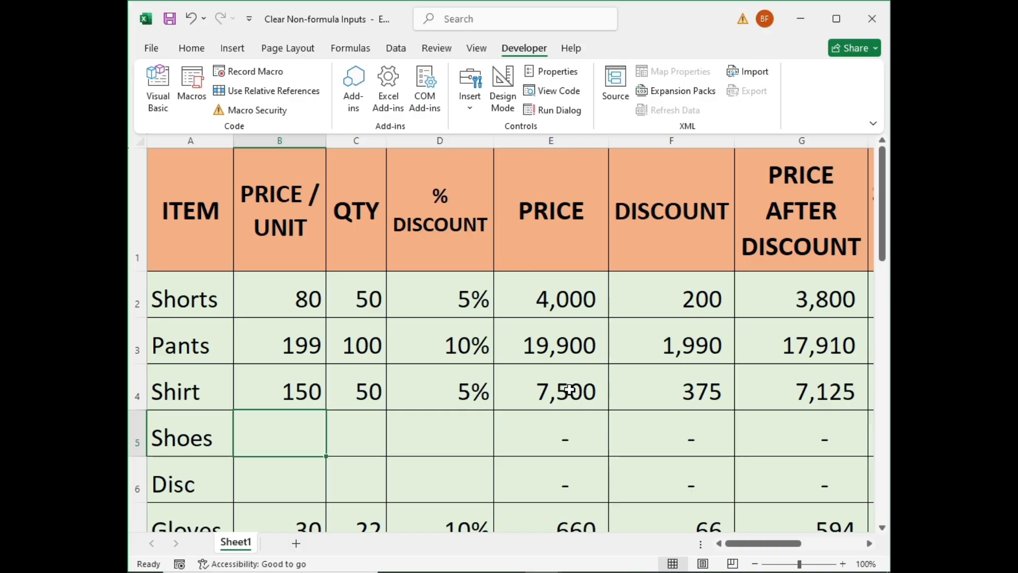
pyautogui.write('100')
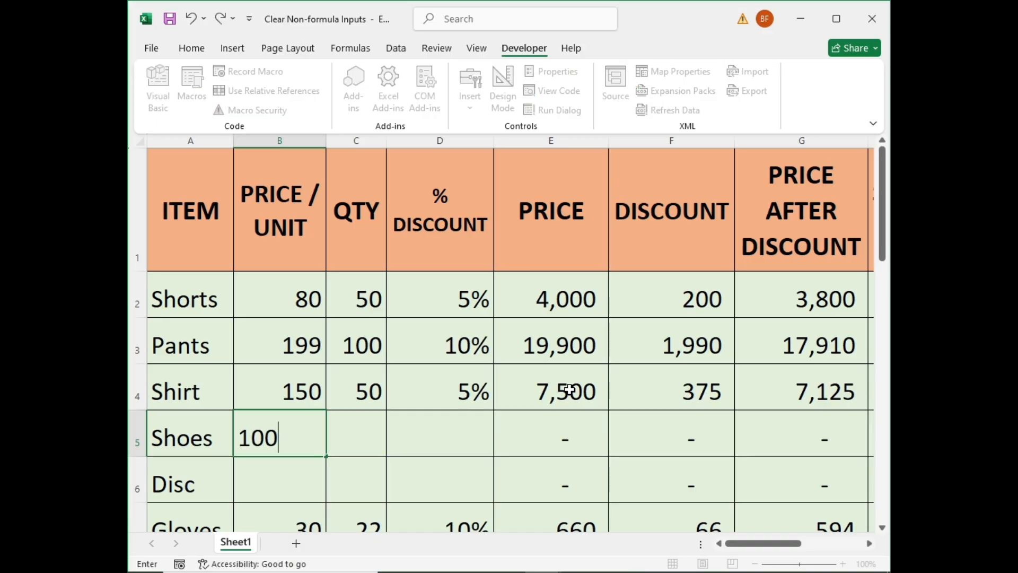
pyautogui.press('Right')
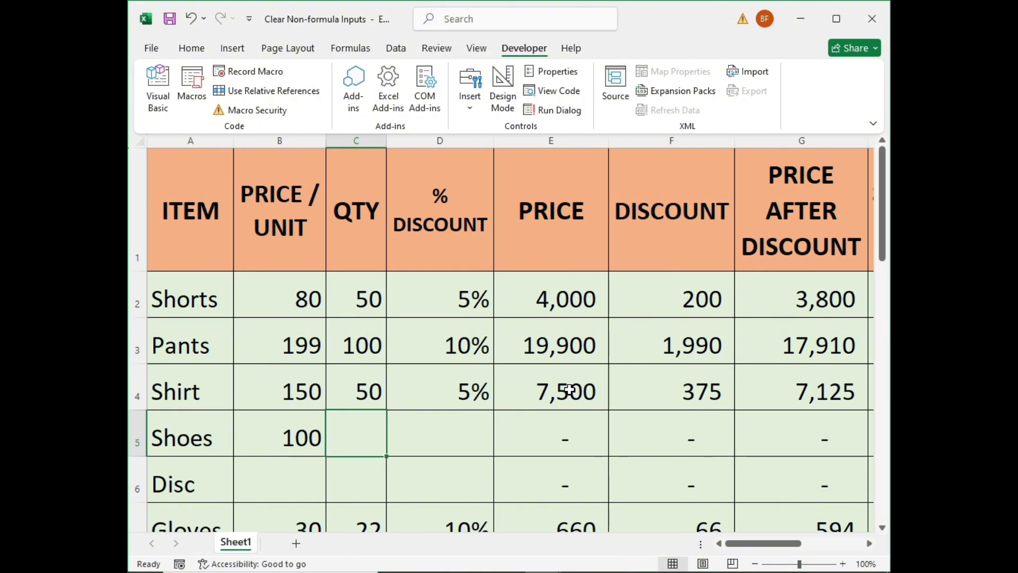
pyautogui.write('75')
pyautogui.press('Right')
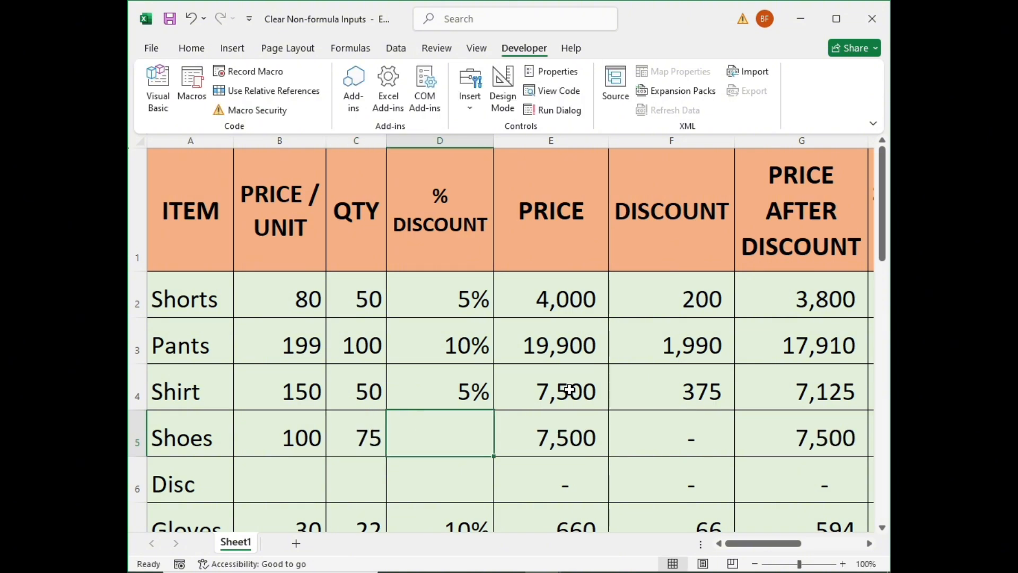
# Enter a 10% discount and a shipping fee of 10 for Shoes
pyautogui.write('10')
pyautogui.press('Right')
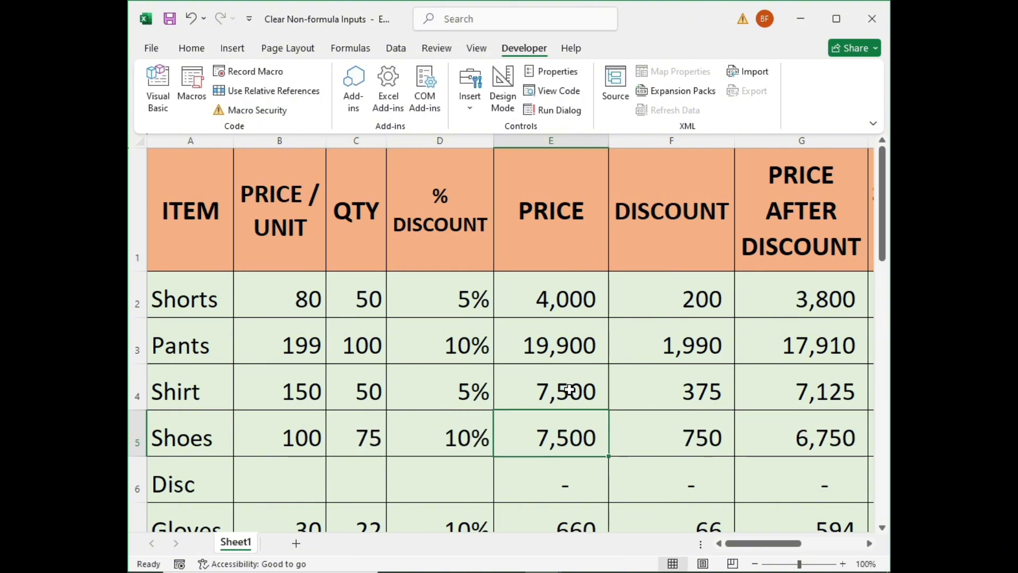
pyautogui.press('Right')
pyautogui.press('Right')
pyautogui.press('Right')
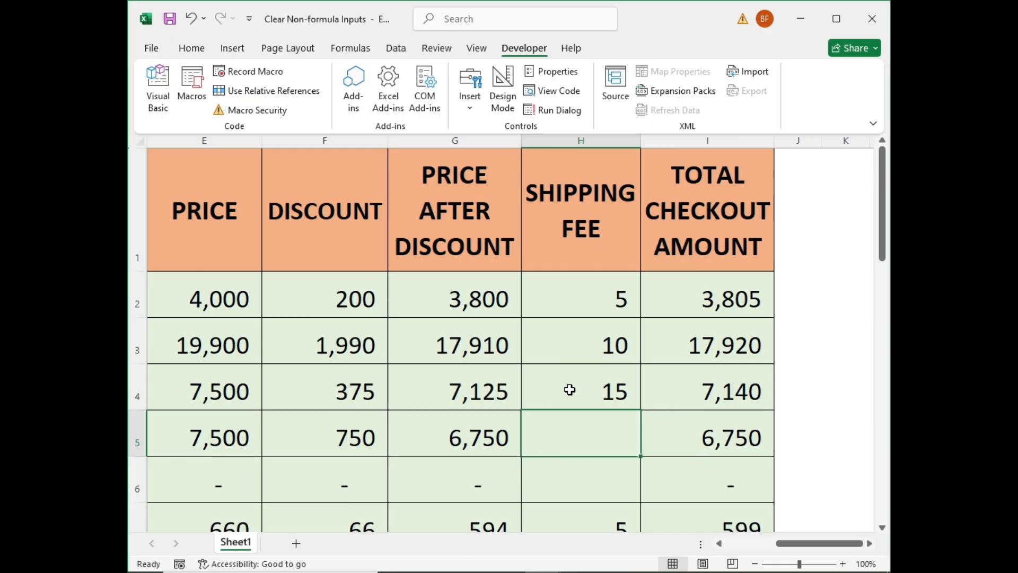
pyautogui.write('10')
pyautogui.press('Right')
pyautogui.press('Right')
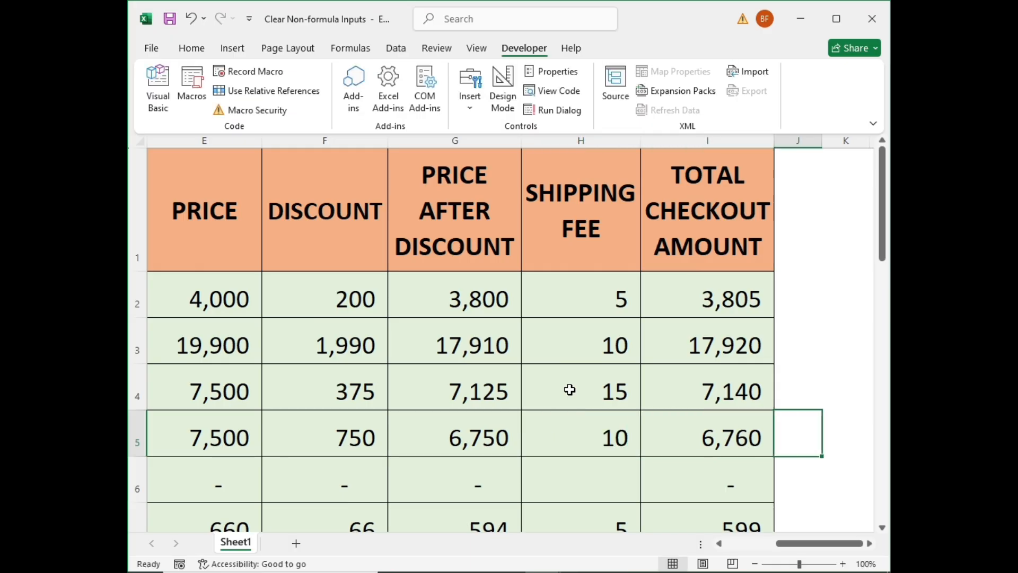
# Enter a price per unit of 50 and a quantity of 100 for Disc
pyautogui.press('Home')
pyautogui.press('Down')
pyautogui.press('Right')
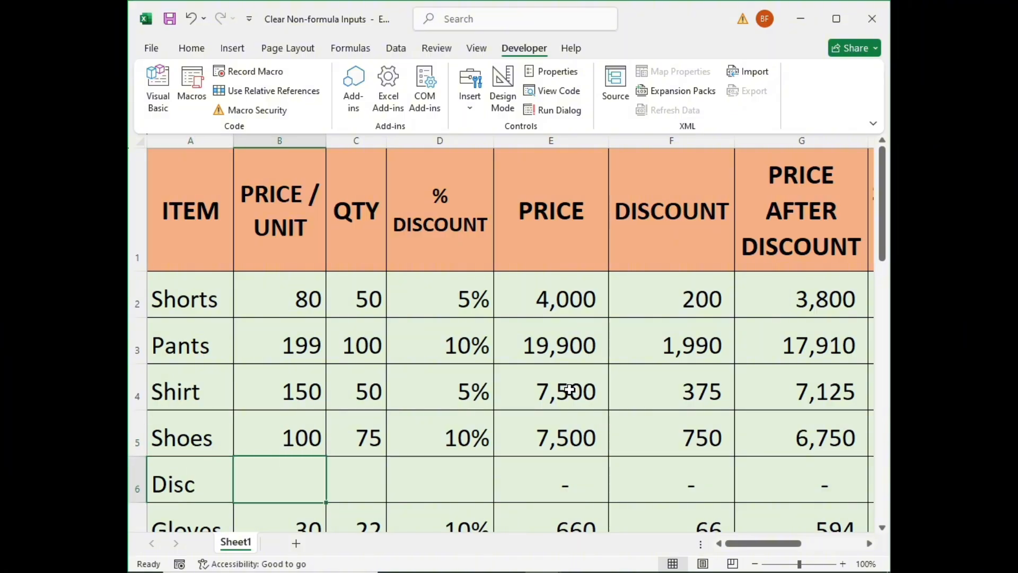
pyautogui.write('50')
pyautogui.press('Right')
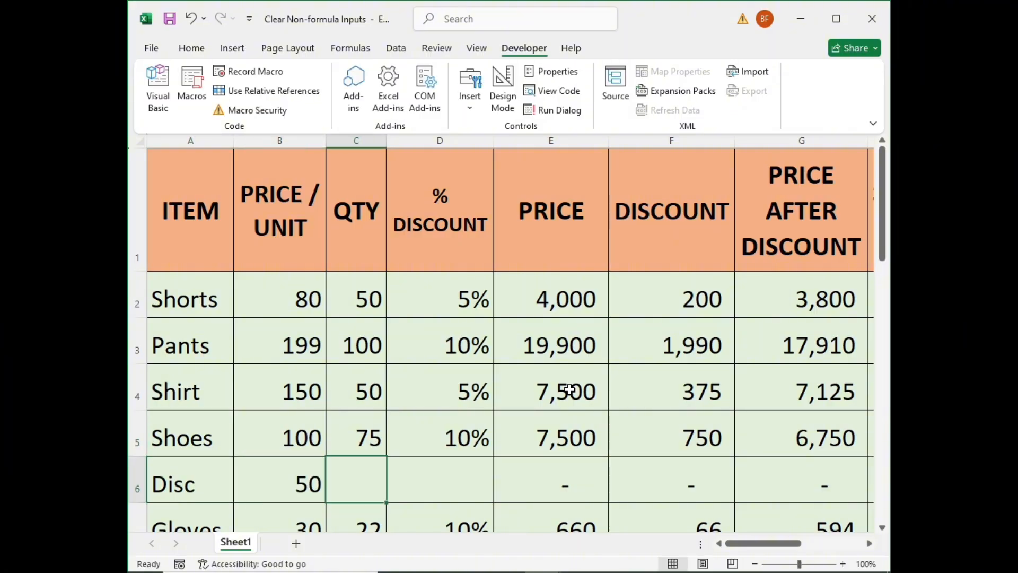
pyautogui.write('100')
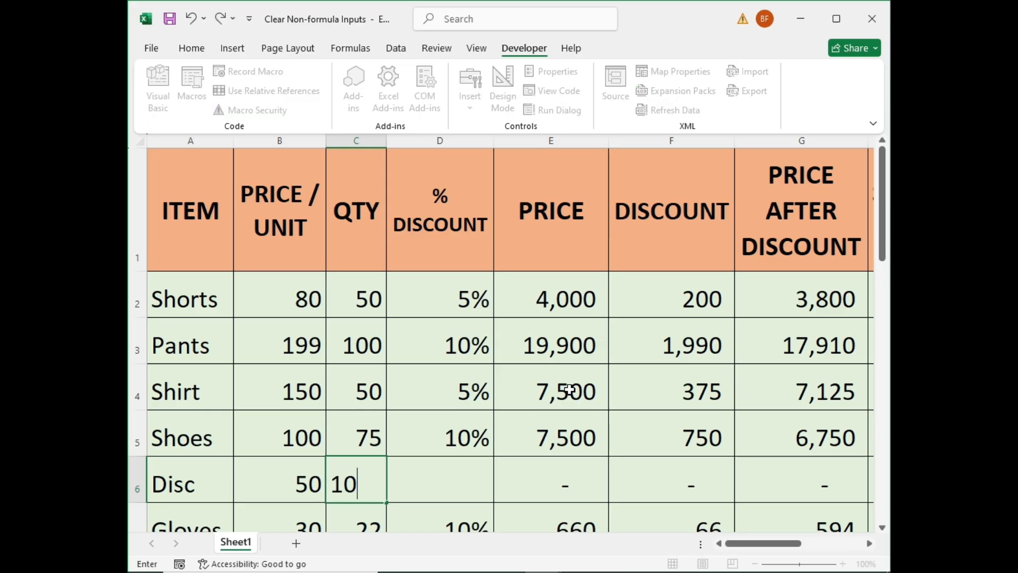
pyautogui.press('Right')
# Enter a 5% discount and a shipping fee of 15 for Disc
pyautogui.write('5%')
pyautogui.press('Right')
pyautogui.press('Right')
pyautogui.press('Right')
pyautogui.press('Right')
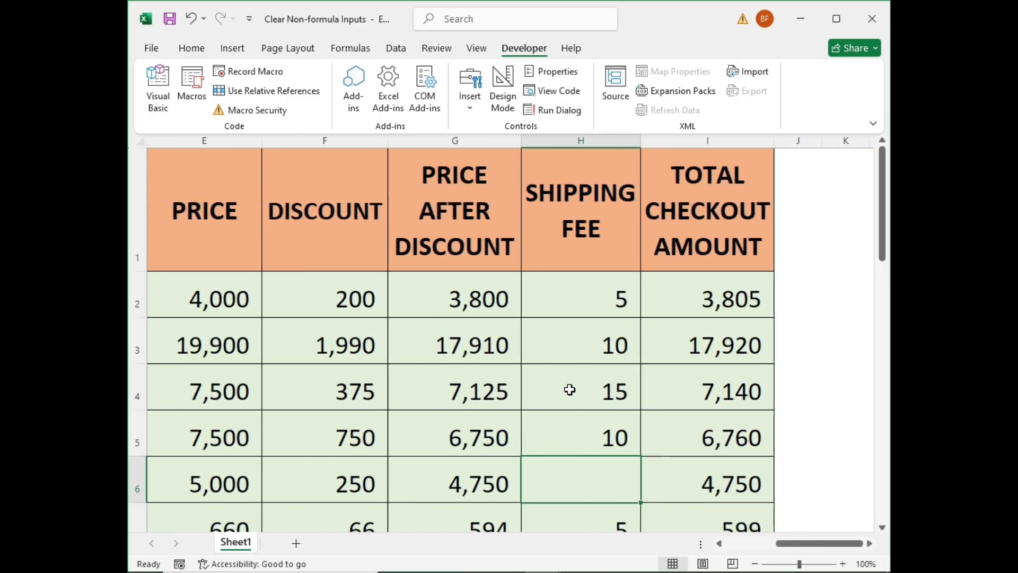
pyautogui.write('15')
pyautogui.press('Right')
# Review the entered and calculated values down to row 9, then return to the ITEM header cell
pyautogui.press('Down')
pyautogui.press('Down')
pyautogui.press('Down')
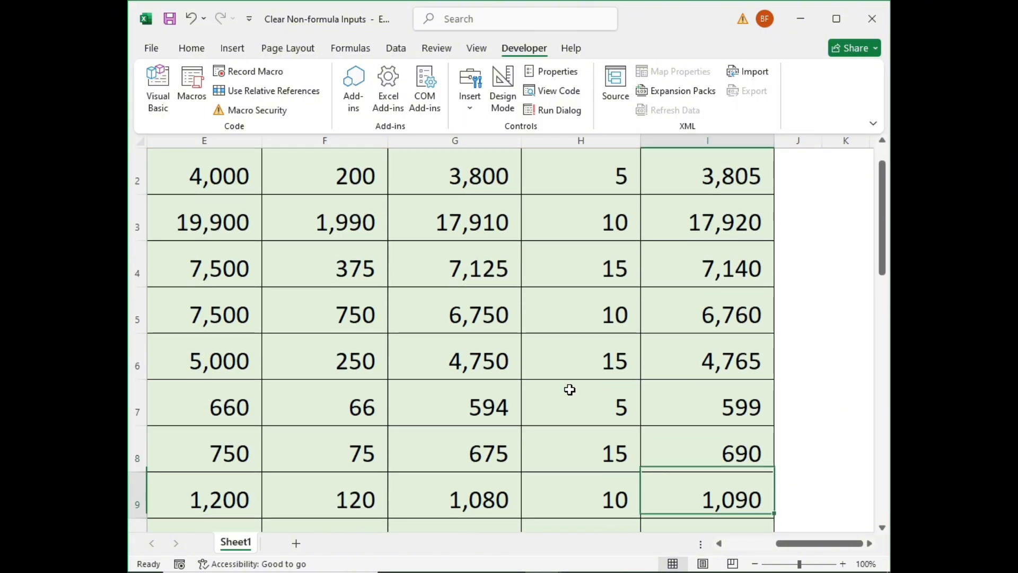
pyautogui.press('Left')
pyautogui.press('Left')
pyautogui.press('Left')
pyautogui.press('Left')
pyautogui.press('Left')
pyautogui.press('Left')
pyautogui.press('Left')
pyautogui.press('Left')
pyautogui.press('Up')
pyautogui.press('Up')
pyautogui.press('Up')
pyautogui.press('Up')
pyautogui.press('Up')
pyautogui.press('Up')
pyautogui.press('Up')
pyautogui.press('Up')
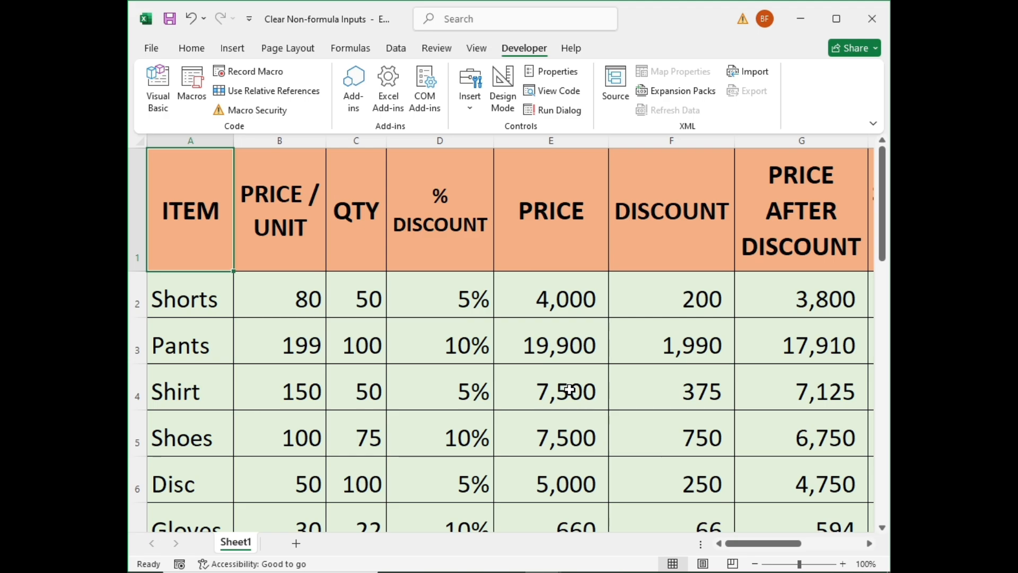
# Select B2:I6, from the Shorts price per unit to the Disc total checkout amount, and run the ClearInputsOnly macro on it
pyautogui.press('Down')
pyautogui.press('Right')
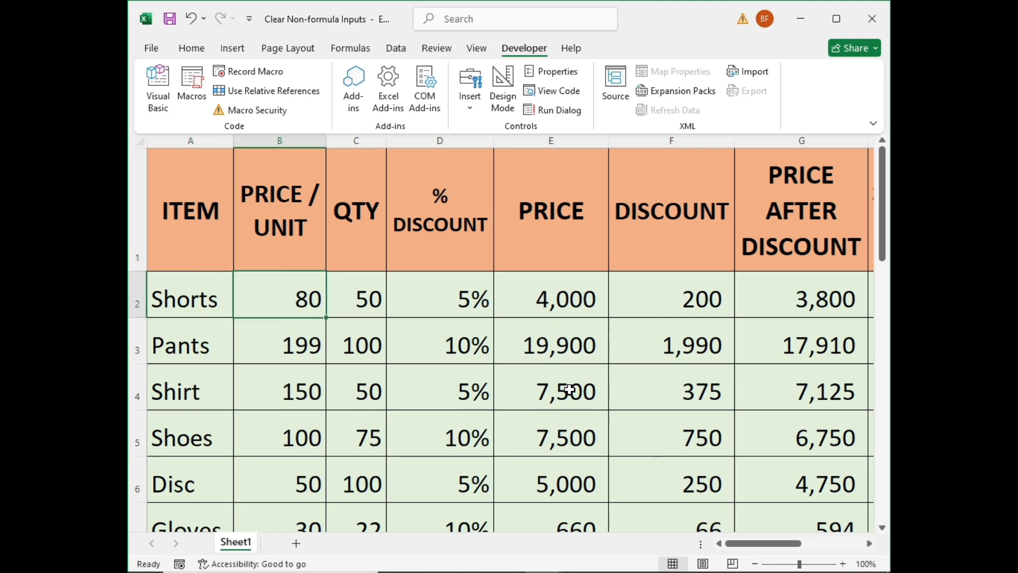
pyautogui.hotkey('shift', 'Down')
pyautogui.hotkey('shift', 'Down')
pyautogui.hotkey('shift', 'Down')
pyautogui.hotkey('shift', 'Down')
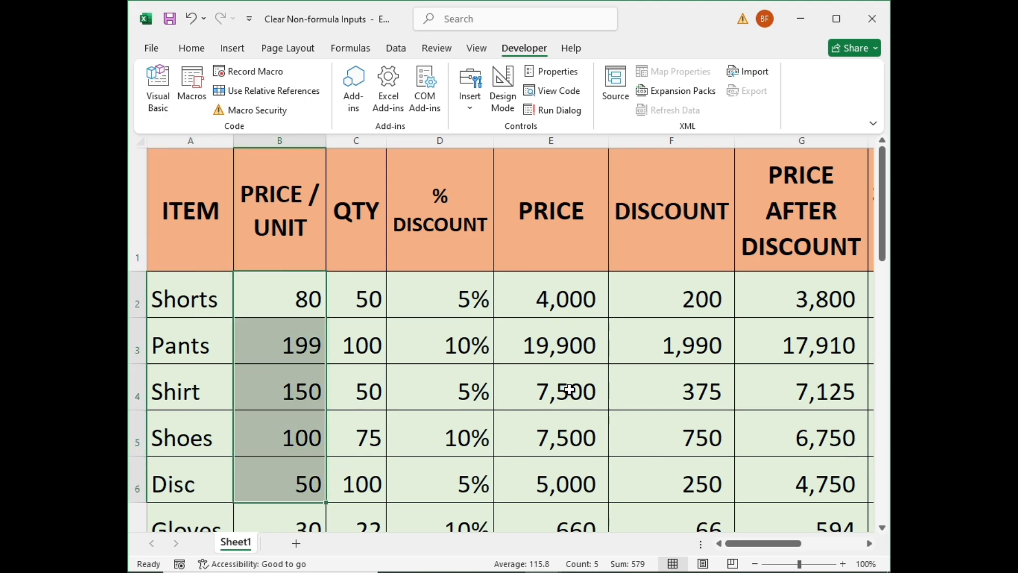
pyautogui.hotkey('shift', 'Right')
pyautogui.hotkey('shift', 'Right')
pyautogui.hotkey('shift', 'Right')
pyautogui.hotkey('shift', 'Right')
pyautogui.hotkey('shift', 'Right')
pyautogui.hotkey('shift', 'Right')
pyautogui.hotkey('shift', 'Right')
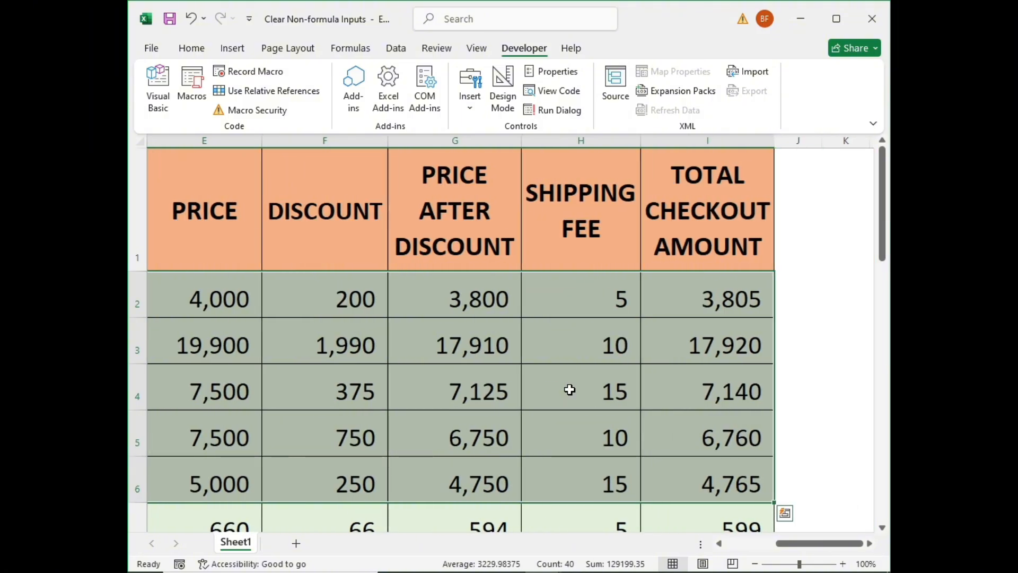
pyautogui.hotkey('ctrl', 'shift', 'c')
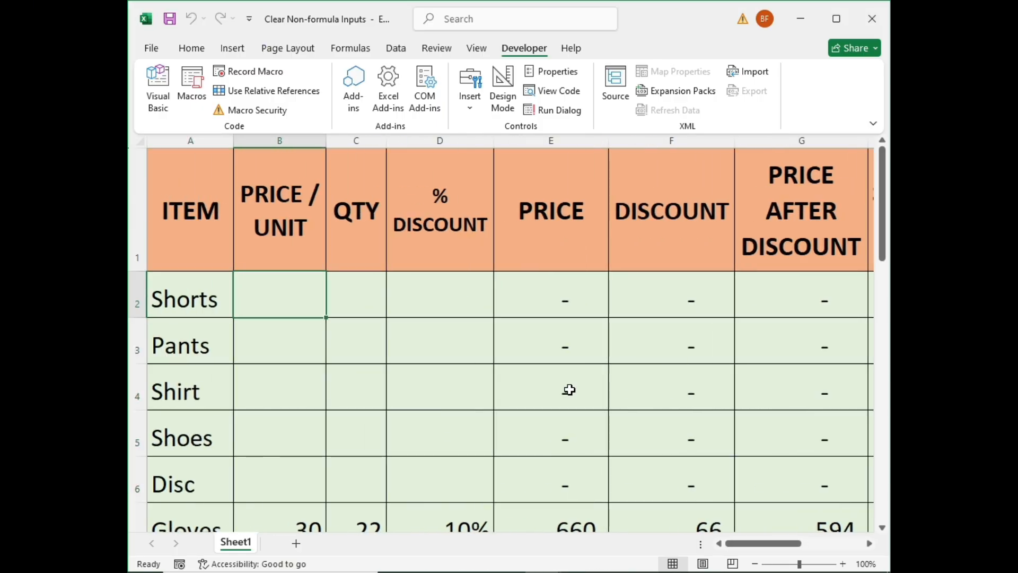
# Enter prices per unit of 100 for Shorts, 50 for Pants, 75 for Shirt, 80 for Shoes and 100 for Disc
pyautogui.write('100')
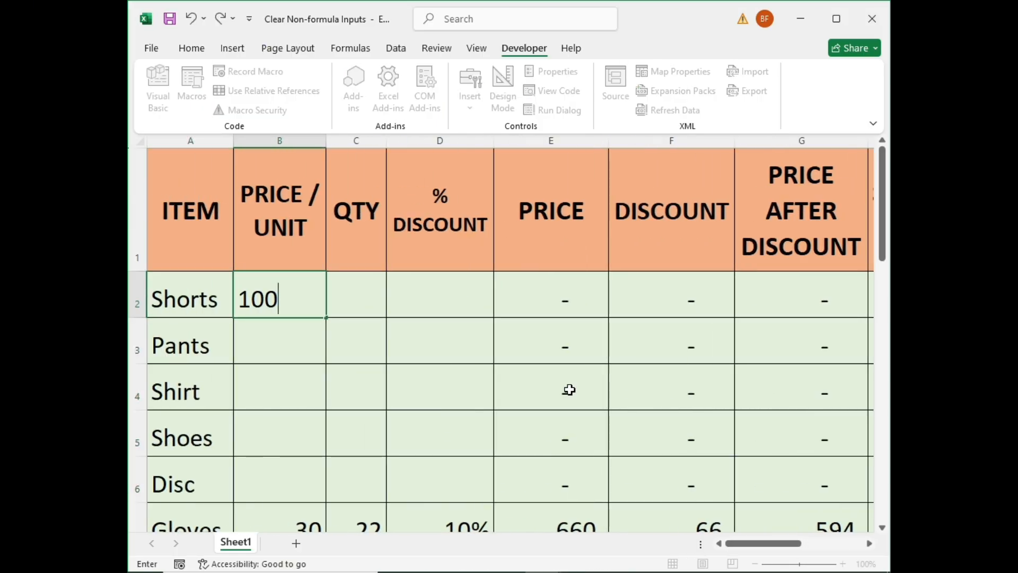
pyautogui.press('Return')
pyautogui.write('50')
pyautogui.press('Return')
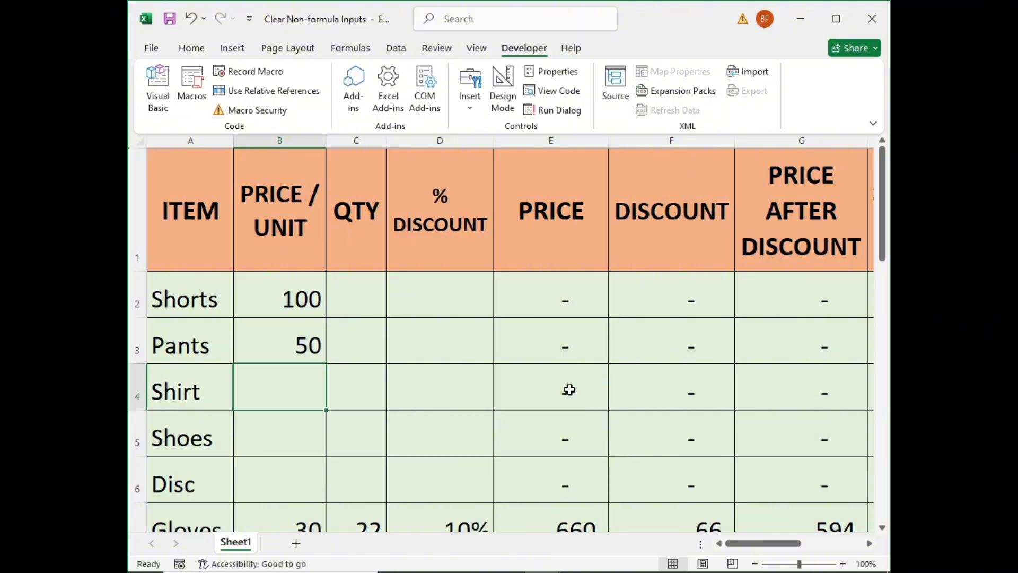
pyautogui.write('75')
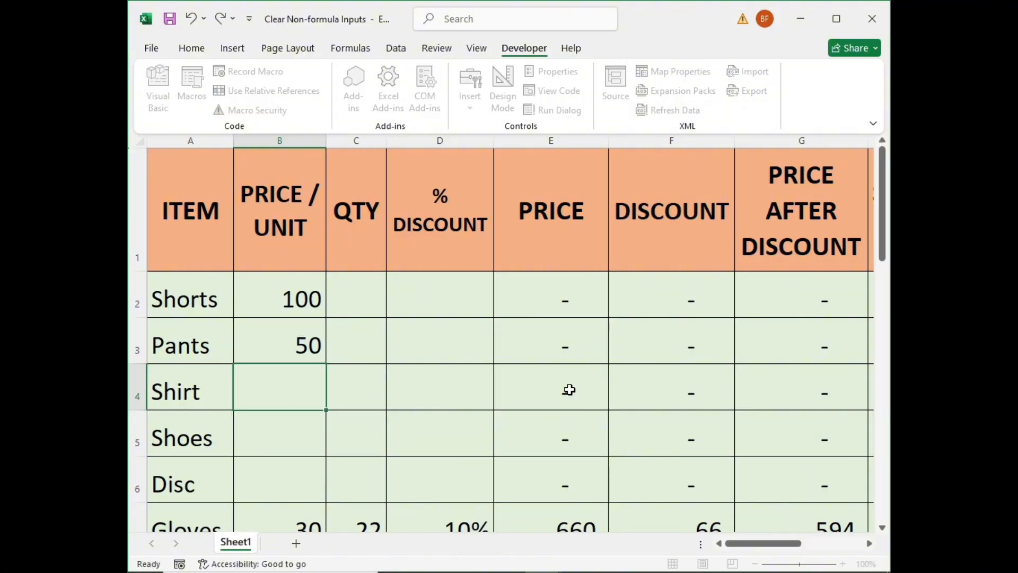
pyautogui.press('Return')
pyautogui.write('80')
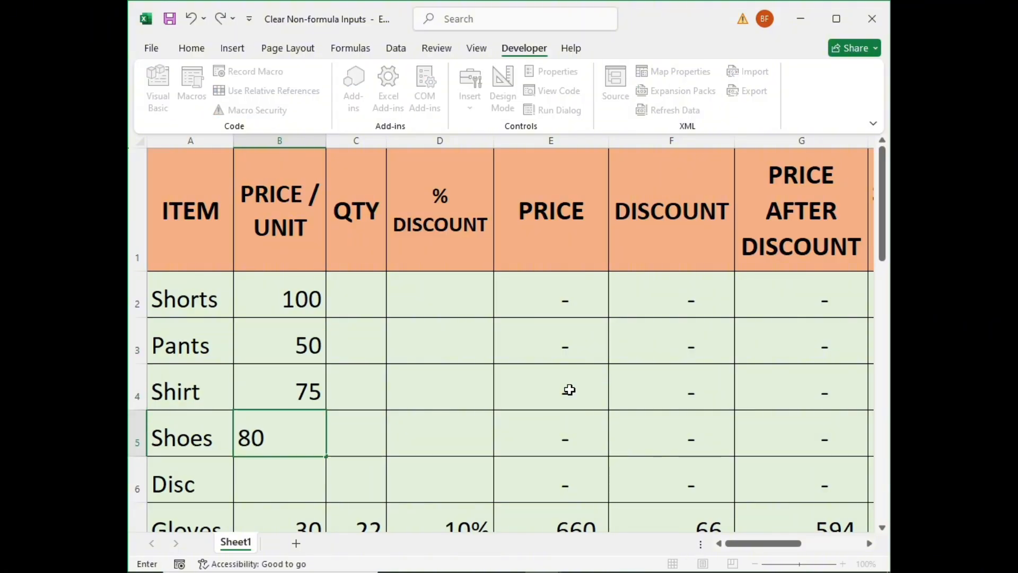
pyautogui.press('Return')
pyautogui.write('100')
pyautogui.press('Up')
# Enter quantities of 100 for Shorts, 50 for Pants, 75 for Shirt, 70 for Shoes and 100 for Disc
pyautogui.press('Up')
pyautogui.press('Up')
pyautogui.press('Up')
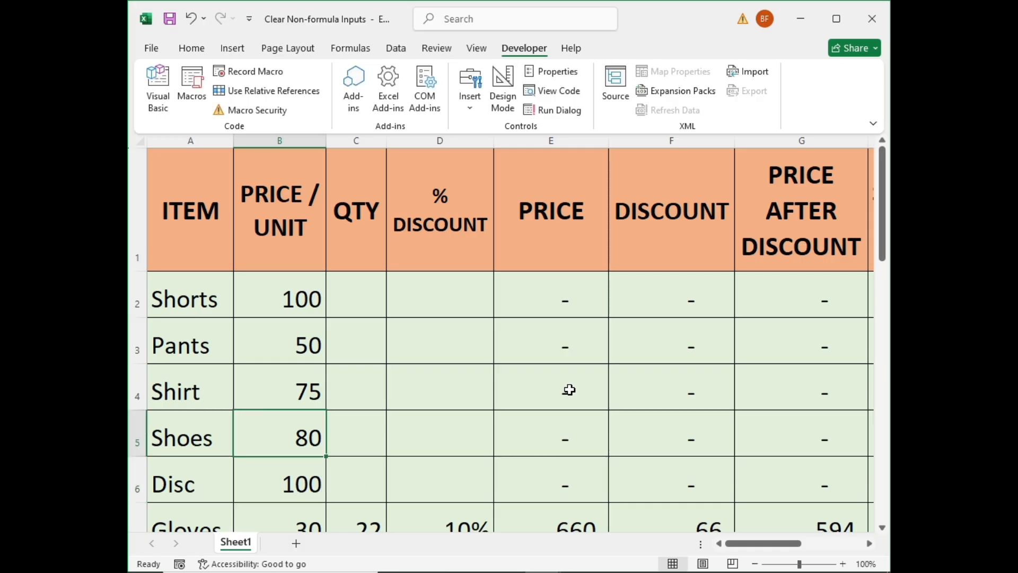
pyautogui.press('Right')
pyautogui.write('100')
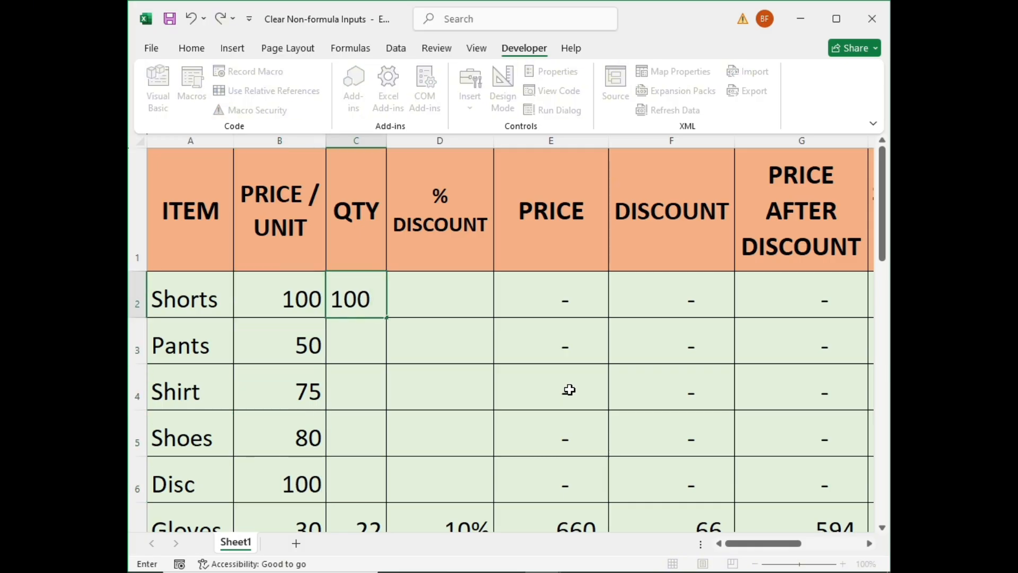
pyautogui.press('Return')
pyautogui.write('50')
pyautogui.press('Return')
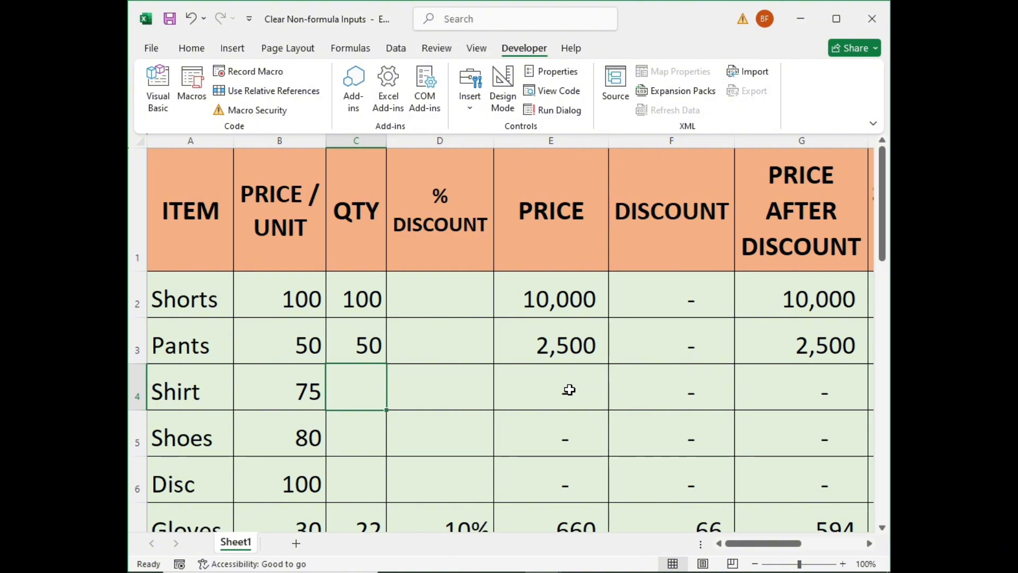
pyautogui.write('75')
pyautogui.press('Return')
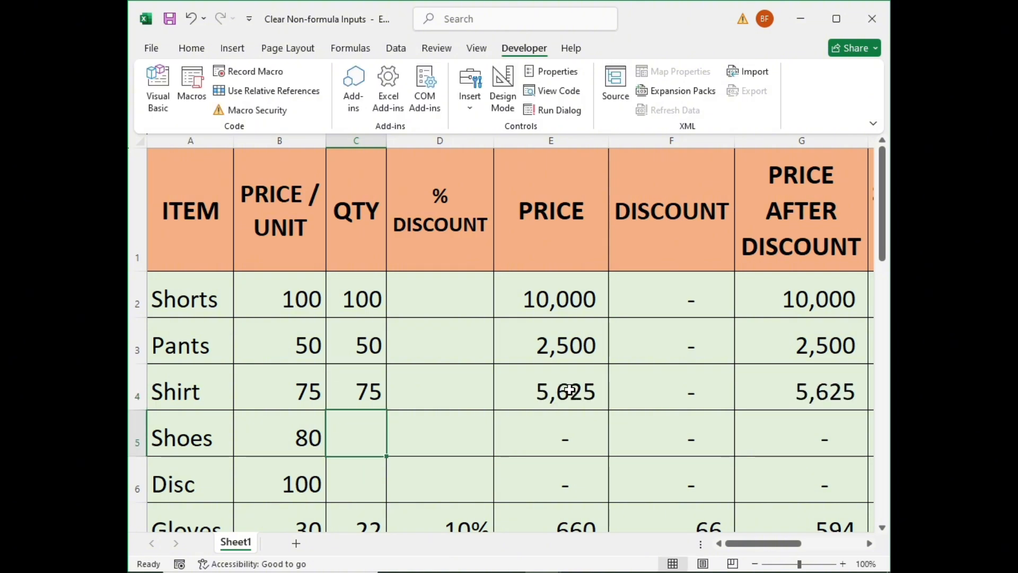
pyautogui.write('70')
pyautogui.press('Return')
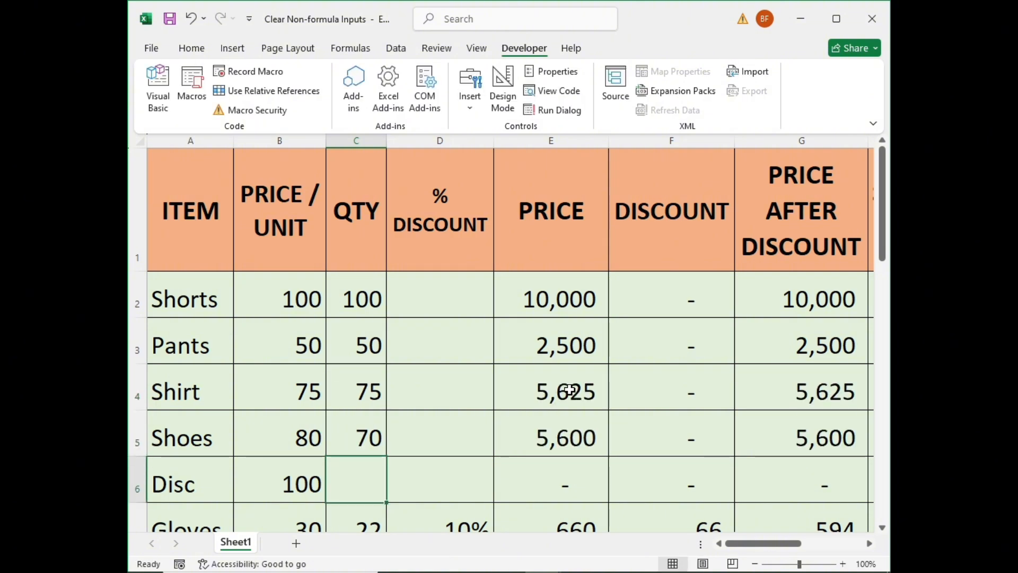
pyautogui.write('100')
pyautogui.press('Up')
# Enter a 5% discount for Shorts and for Pants in the % DISCOUNT column
pyautogui.press('Up')
pyautogui.press('Up')
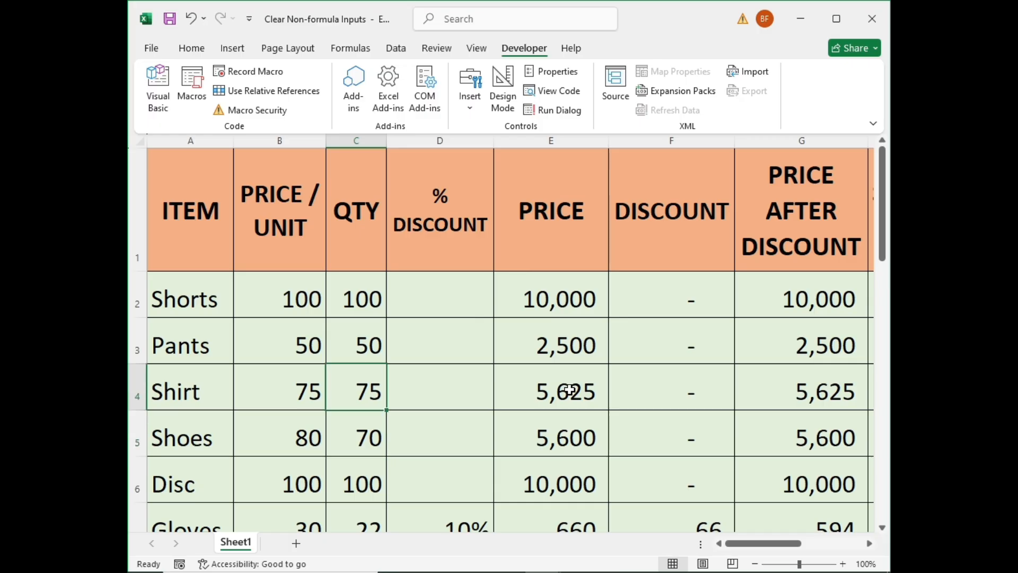
pyautogui.press('Up')
pyautogui.press('Right')
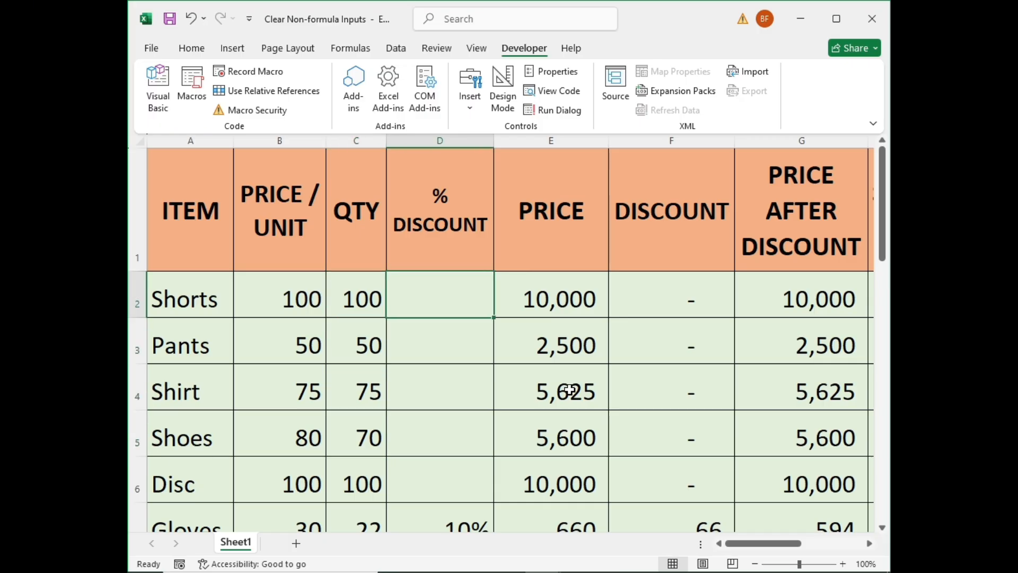
pyautogui.write('5%')
pyautogui.press('Return')
pyautogui.write('5%')
pyautogui.press('Return')
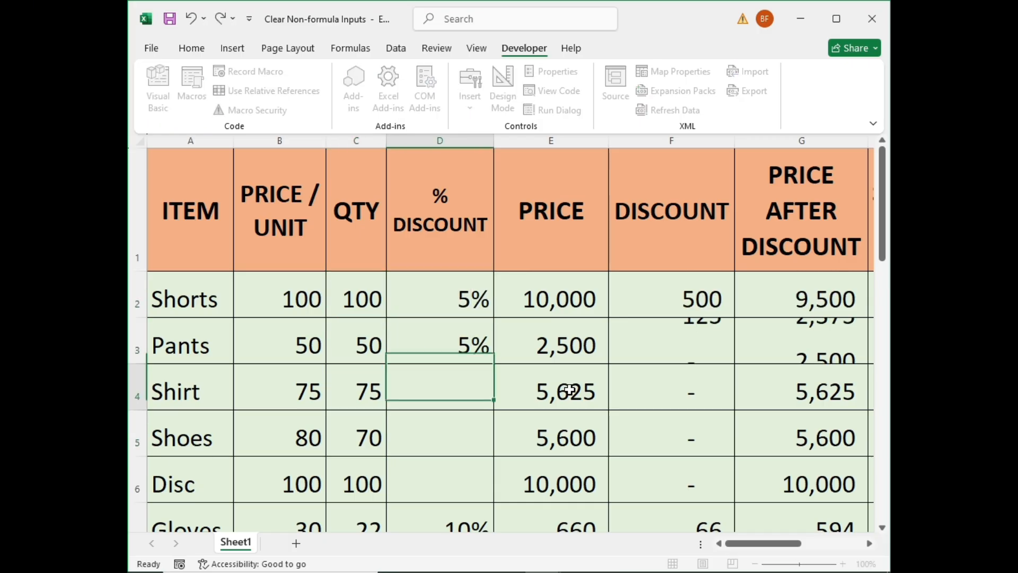